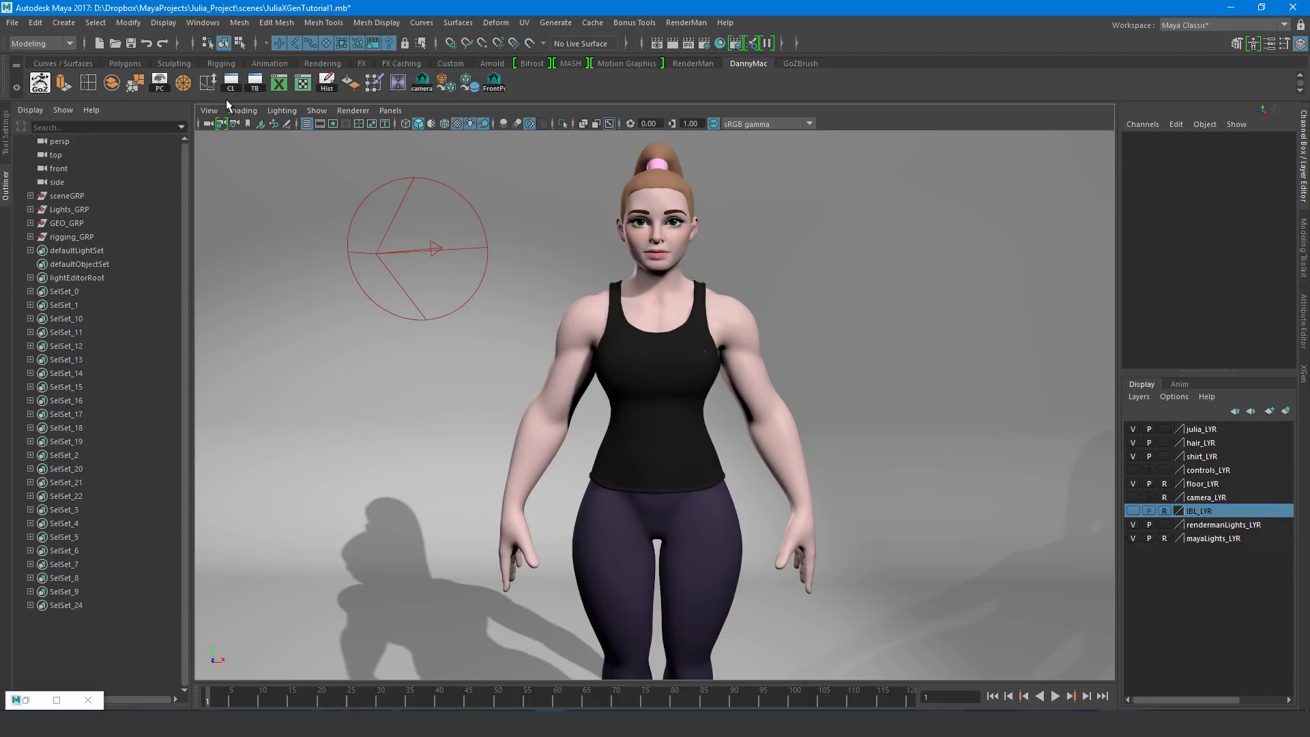
# Load the RenderMan_for_Maya.mll and xgenToolkit.mll plug-ins in the Plug-in Manager
pyautogui.click(203, 22)
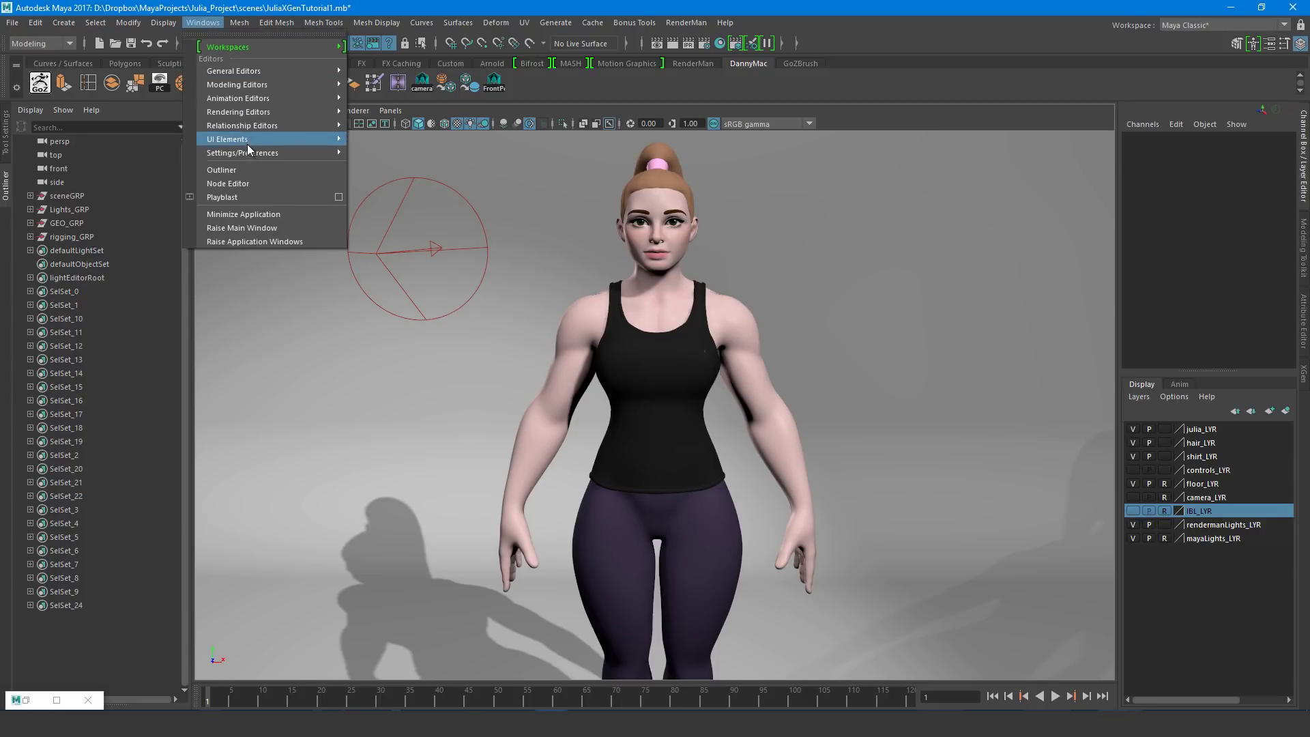
pyautogui.moveTo(249, 153)
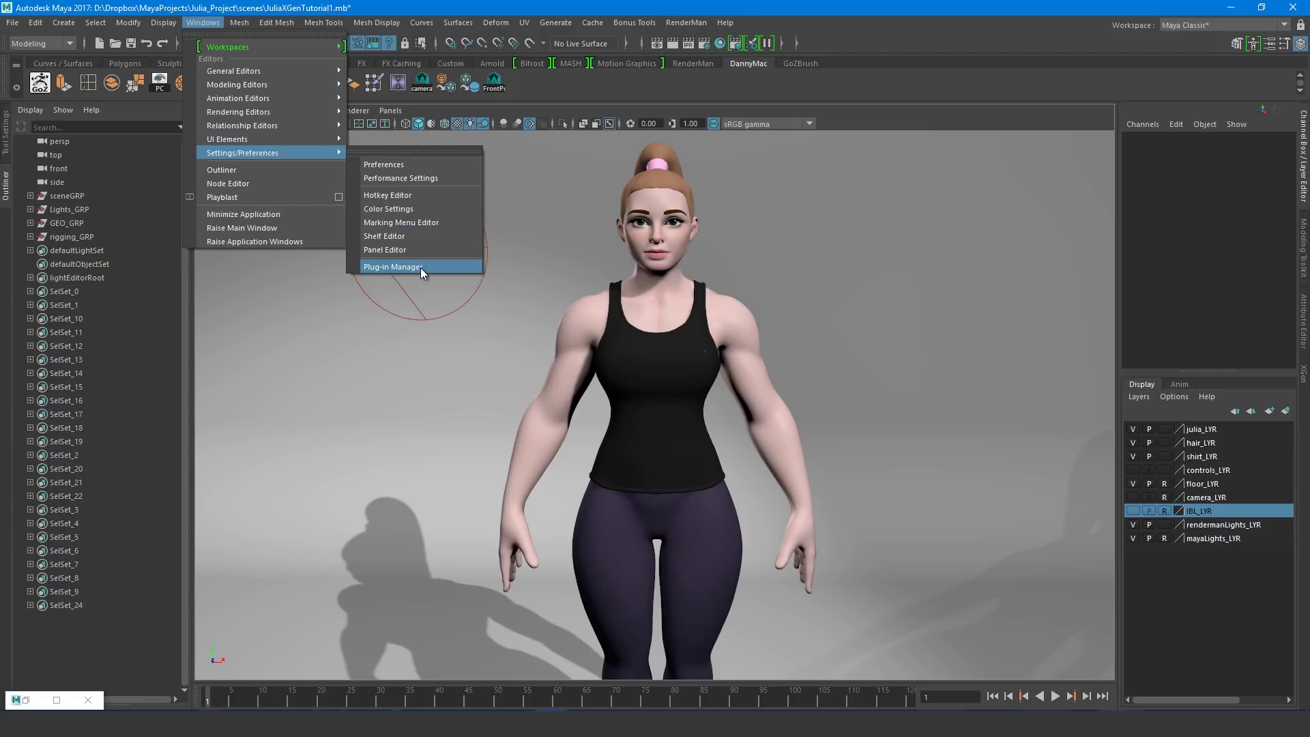
pyautogui.click(410, 267)
pyautogui.moveTo(232, 259); pyautogui.dragTo(356, 174)
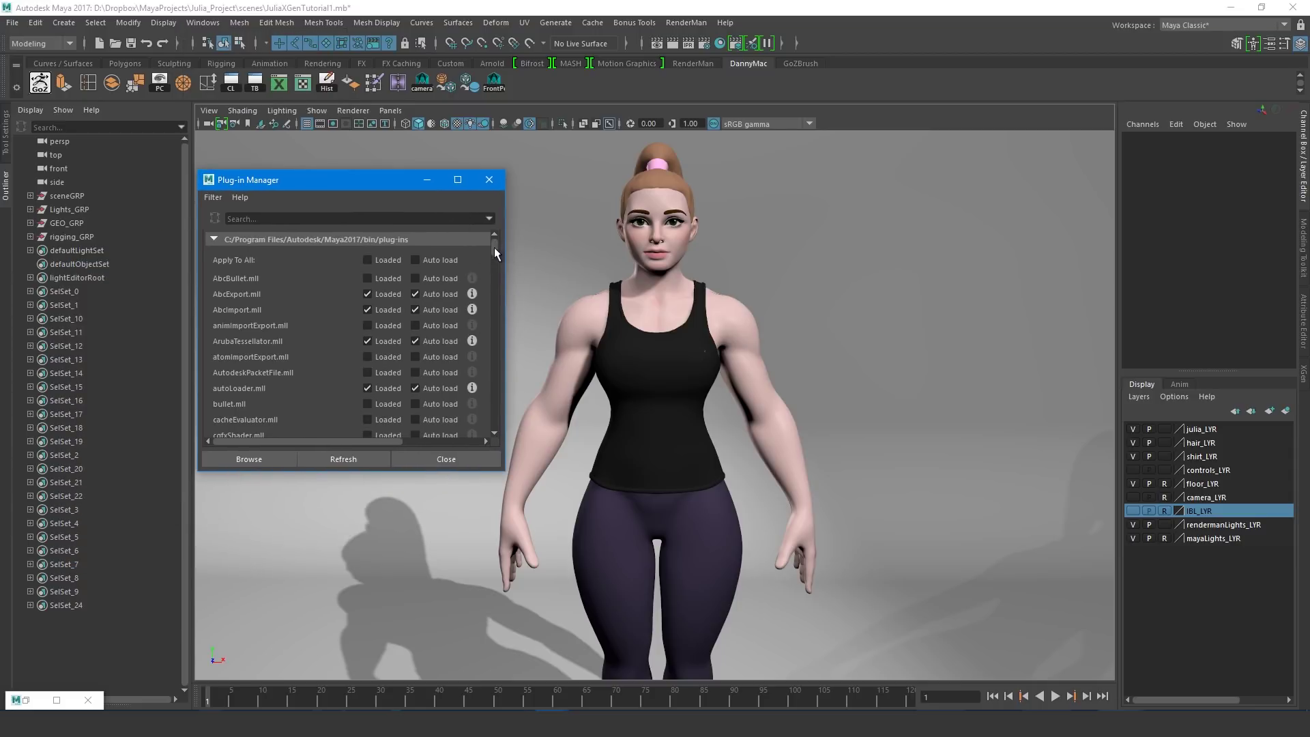
pyautogui.moveTo(494, 247); pyautogui.dragTo(504, 342)
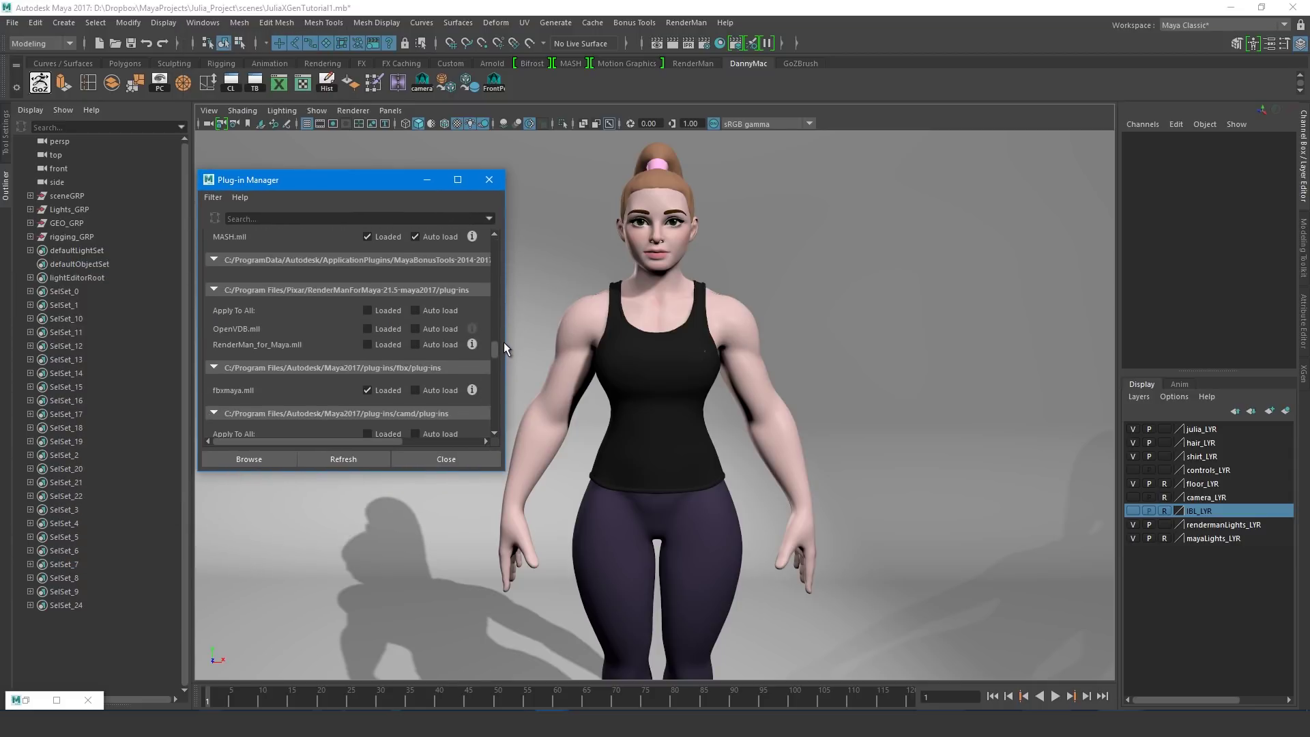
pyautogui.click(371, 346)
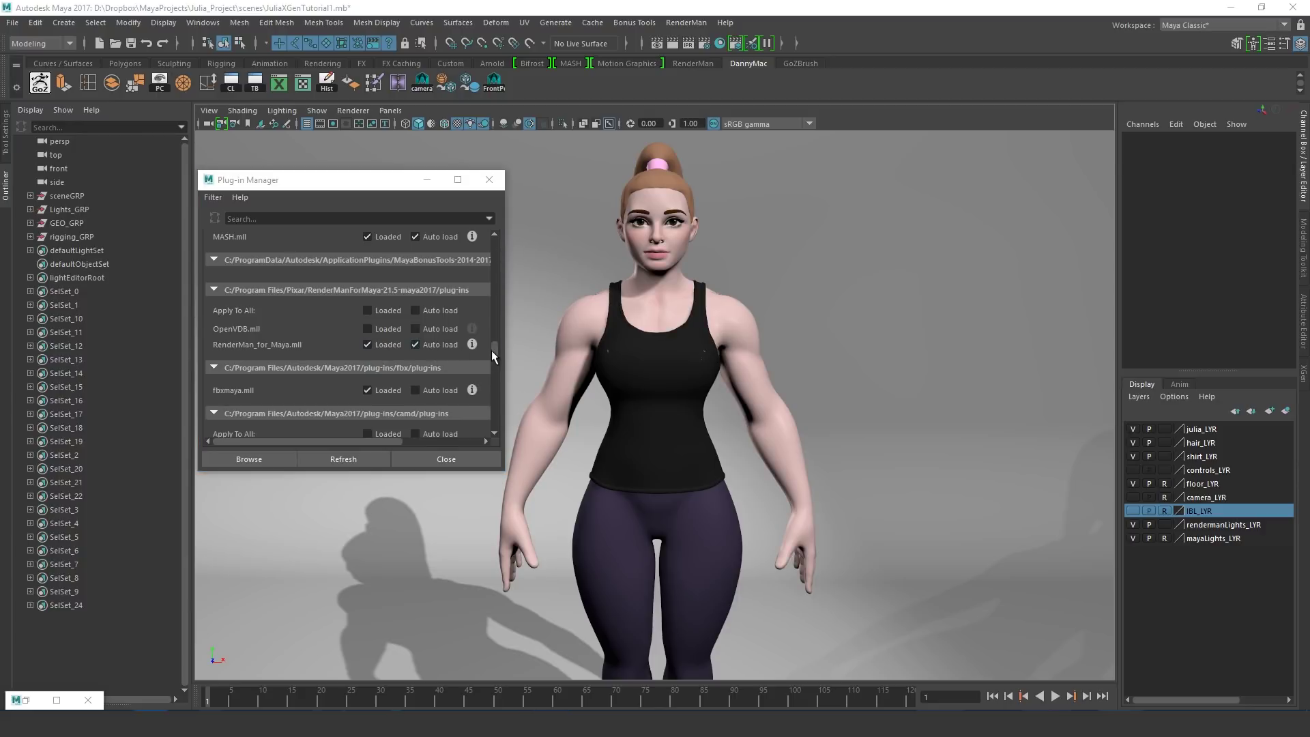
pyautogui.moveTo(494, 350)
pyautogui.mouseDown()
pyautogui.moveTo(496, 334)
pyautogui.moveTo(490, 362)
pyautogui.mouseUp()
pyautogui.click(369, 417)
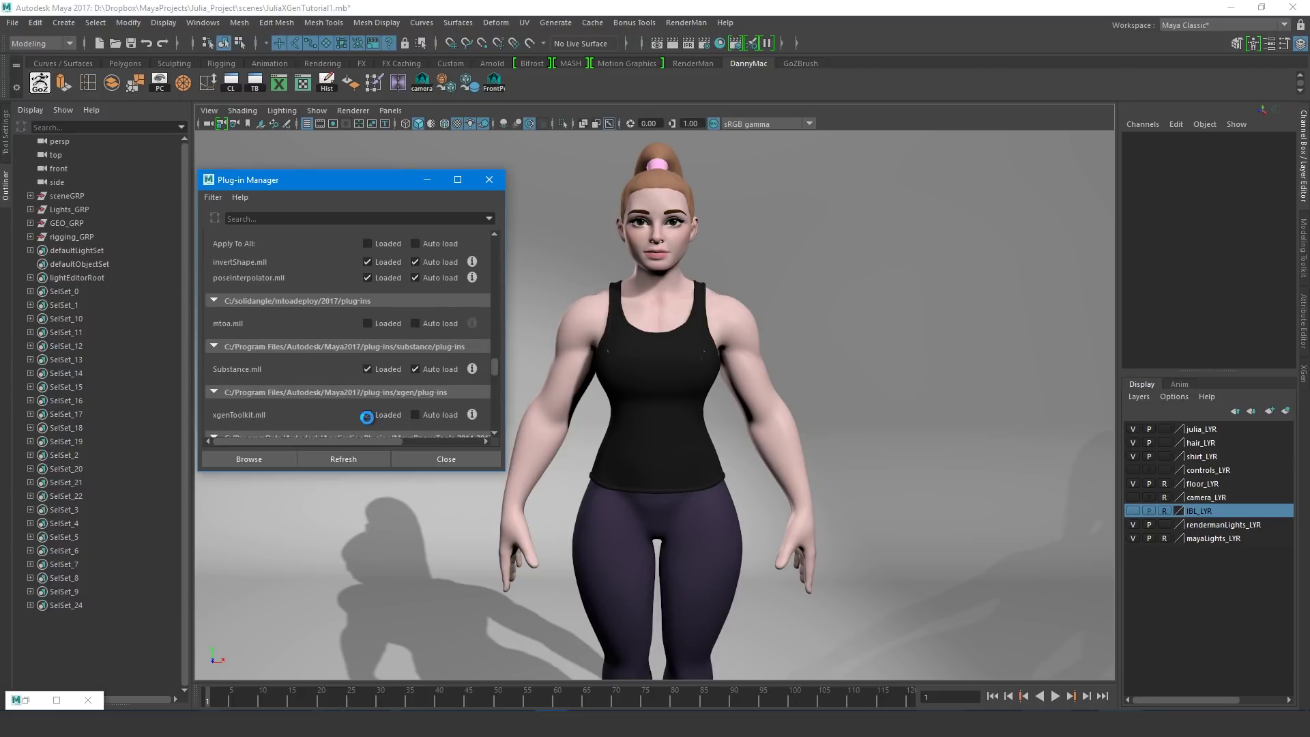
pyautogui.click(411, 457)
# In the Project Window, name the current project juliaProject and check the D:/Dropbox/MayaProjects location path
pyautogui.click(13, 23)
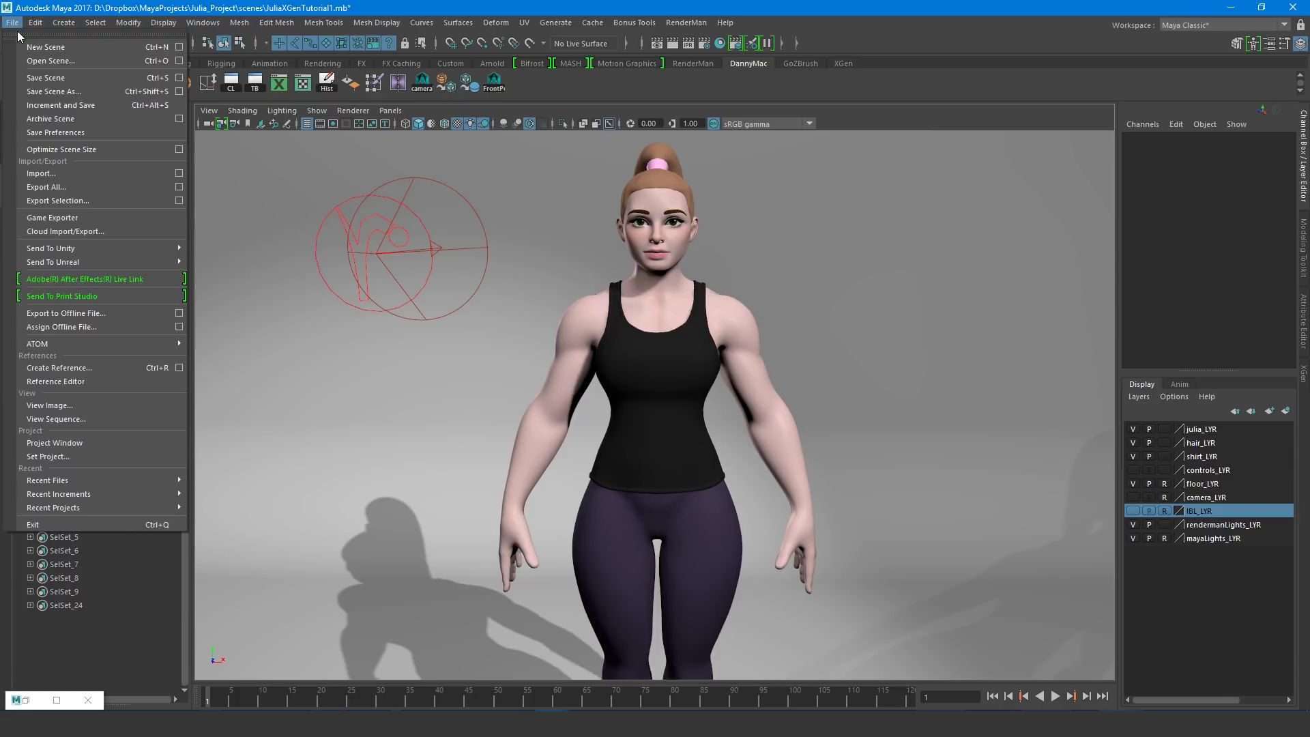
pyautogui.click(127, 444)
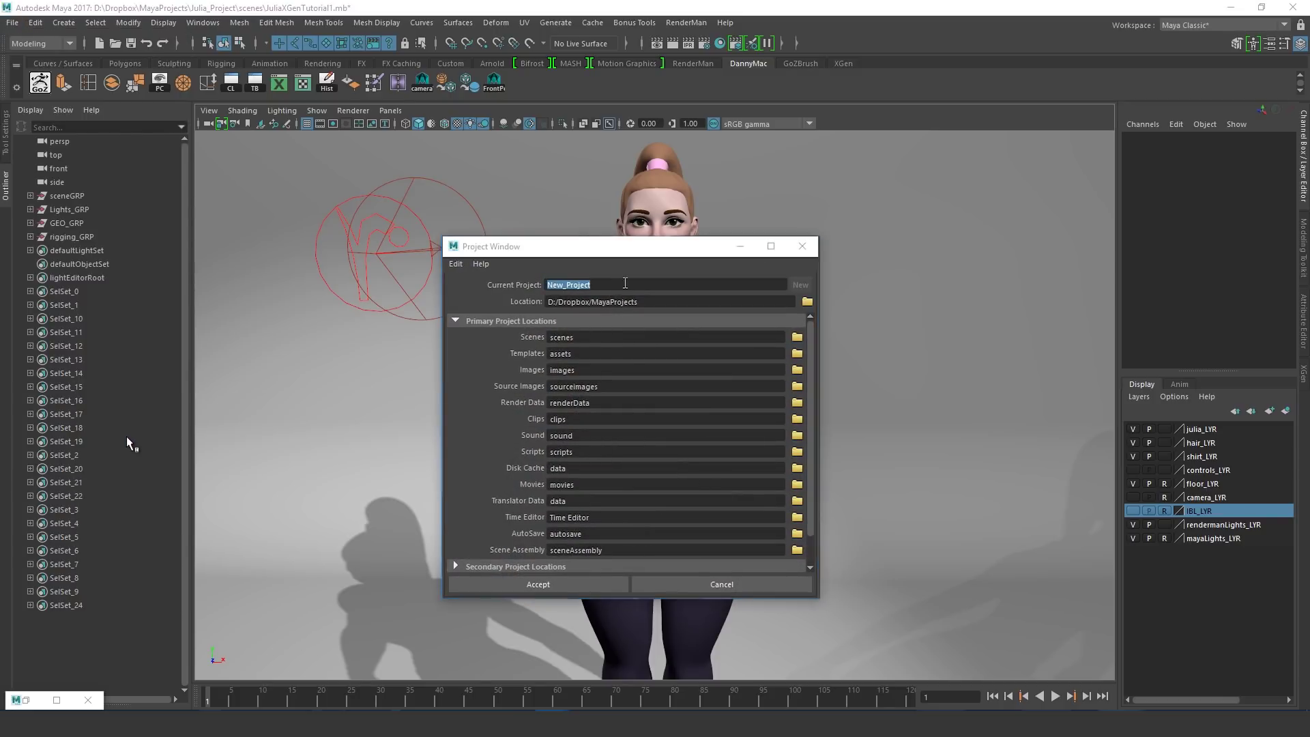
pyautogui.write('Juli')
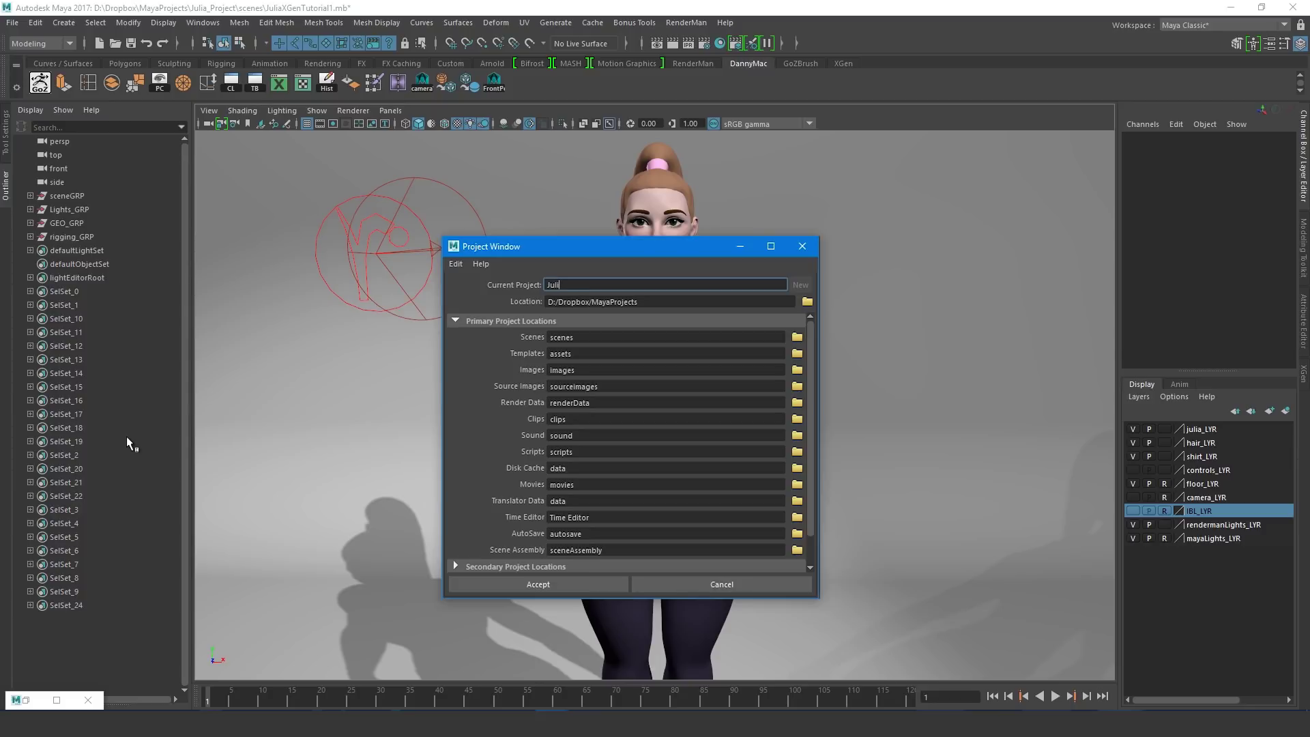
pyautogui.write('a_Projec')
pyautogui.press('BackSpace')
pyautogui.press('BackSpace')
pyautogui.press('BackSpace')
pyautogui.press('BackSpace')
pyautogui.press('BackSpace')
pyautogui.press('BackSpace')
pyautogui.press('BackSpace')
pyautogui.press('BackSpace')
pyautogui.press('BackSpace')
pyautogui.press('BackSpace')
pyautogui.press('BackSpace')
pyautogui.press('BackSpace')
pyautogui.write('julia')
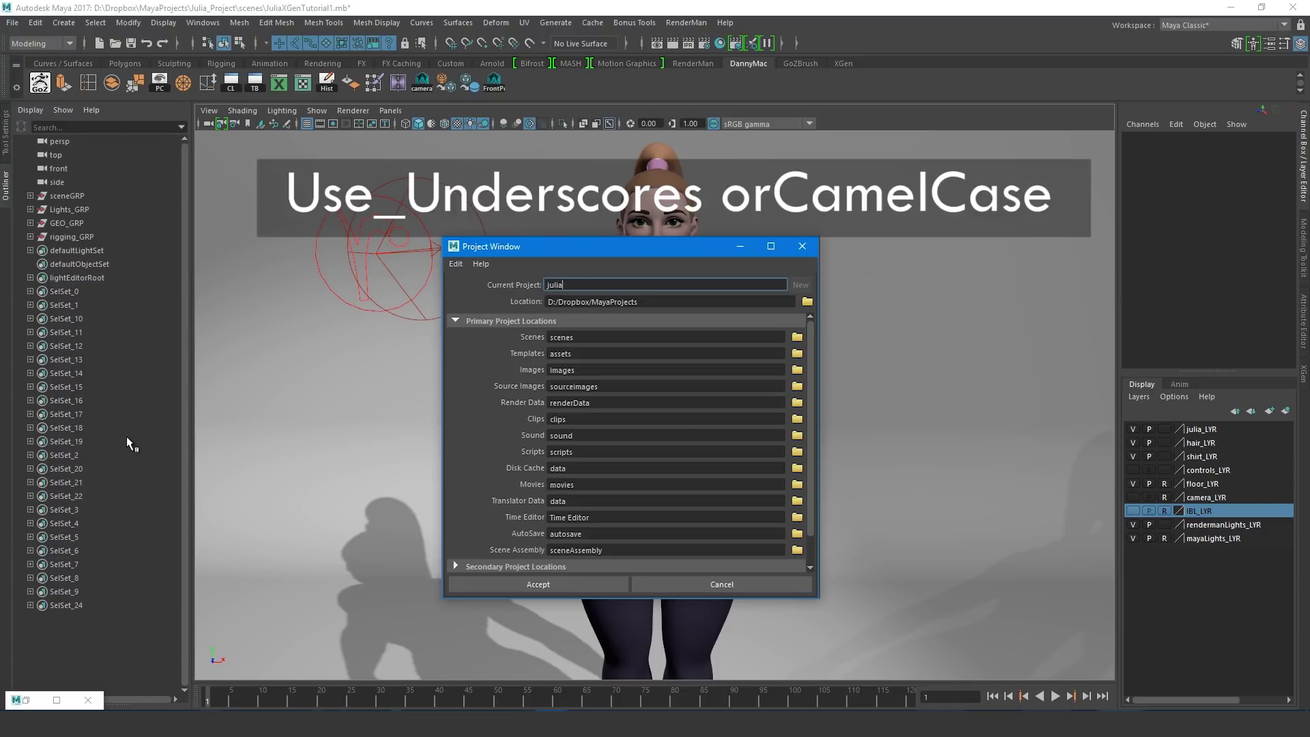
pyautogui.write('Project')
pyautogui.moveTo(660, 305); pyautogui.dragTo(500, 314)
pyautogui.click(667, 304)
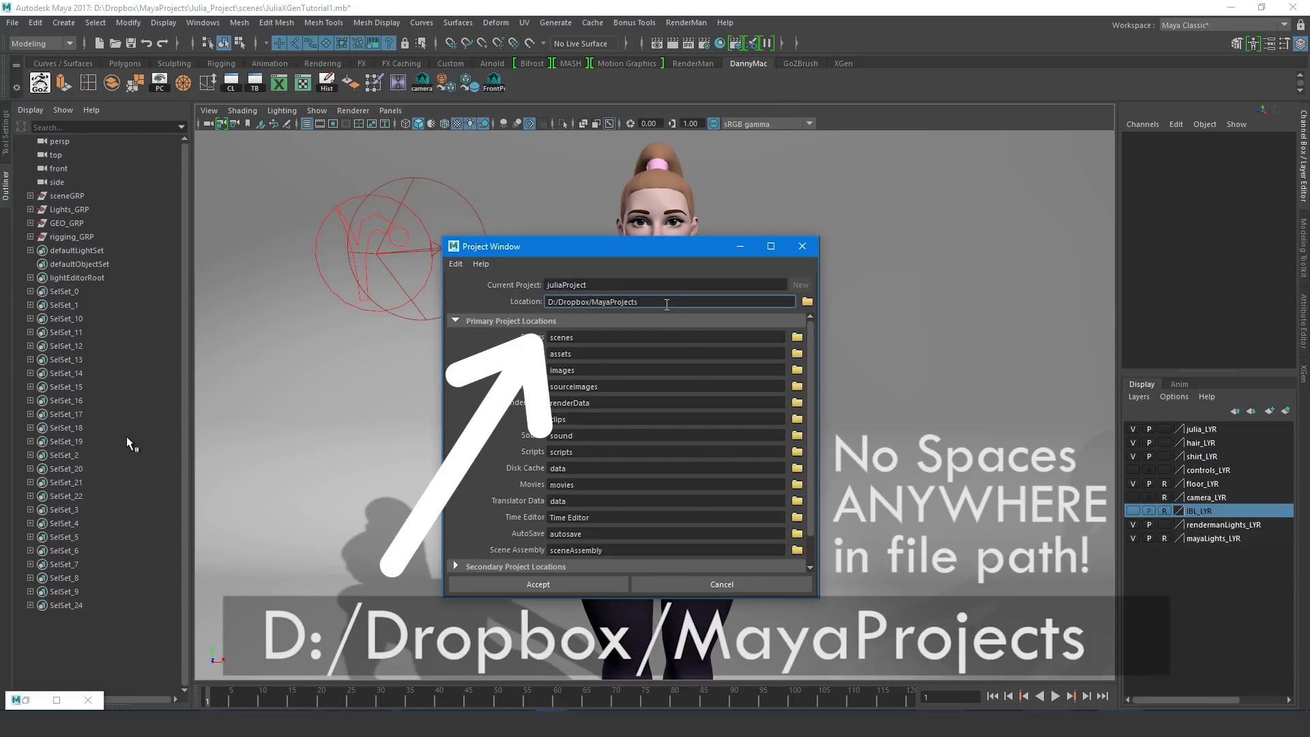
pyautogui.click(608, 303)
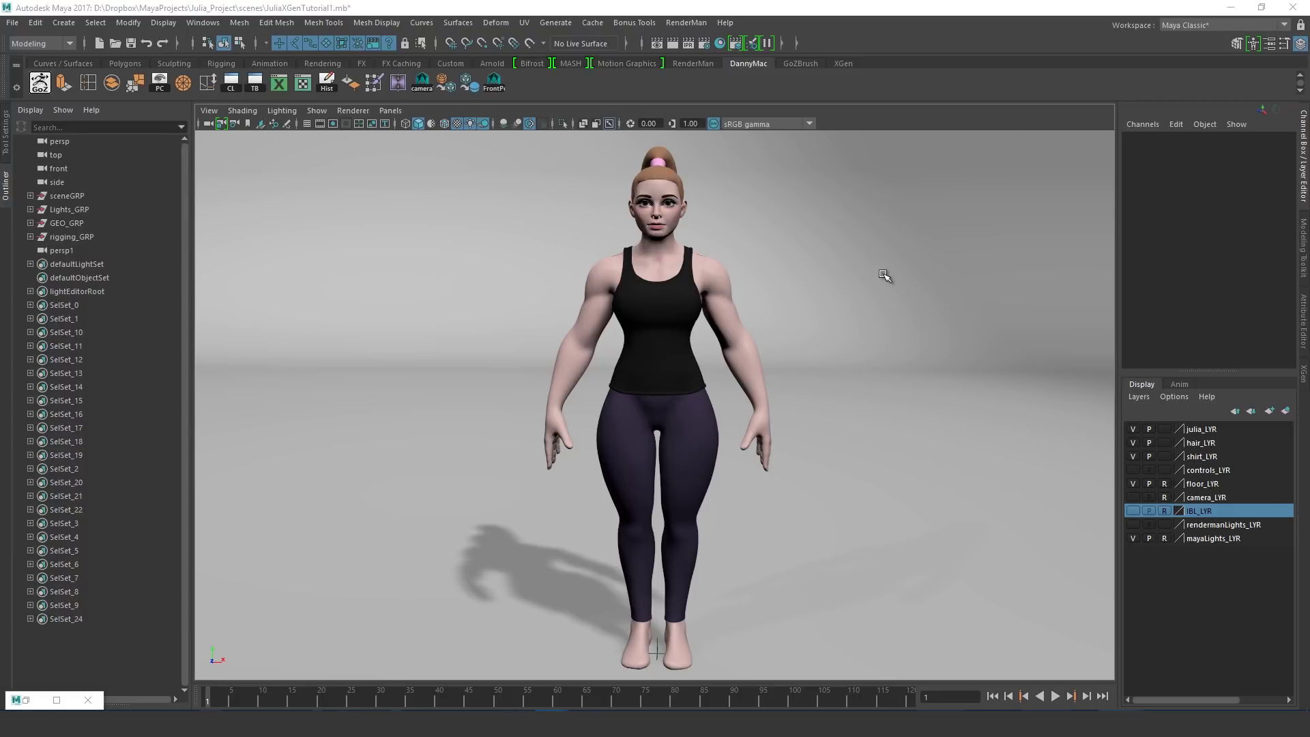
# In Front view, measure Julia from hair top to feet with the Distance Tool (20.185692)
pyautogui.press('space')
pyautogui.moveTo(883, 273); pyautogui.dragTo(858, 315)
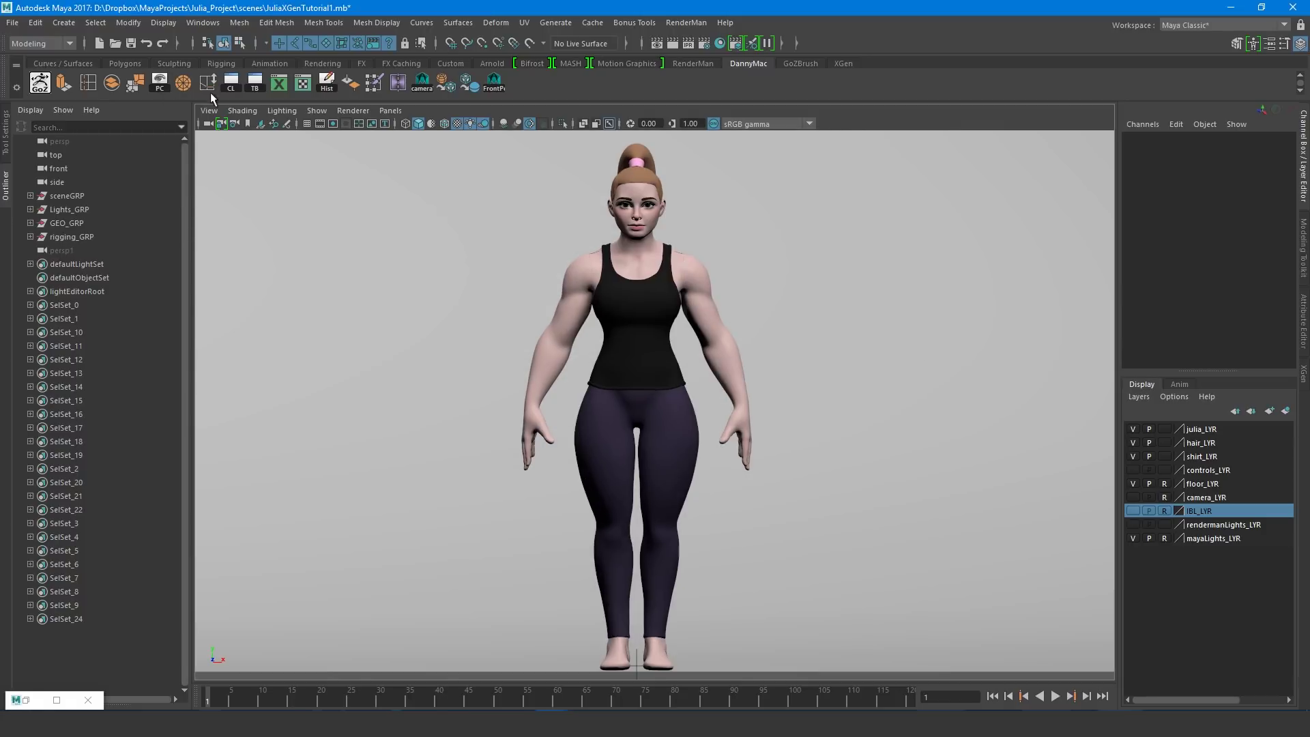
pyautogui.click(64, 23)
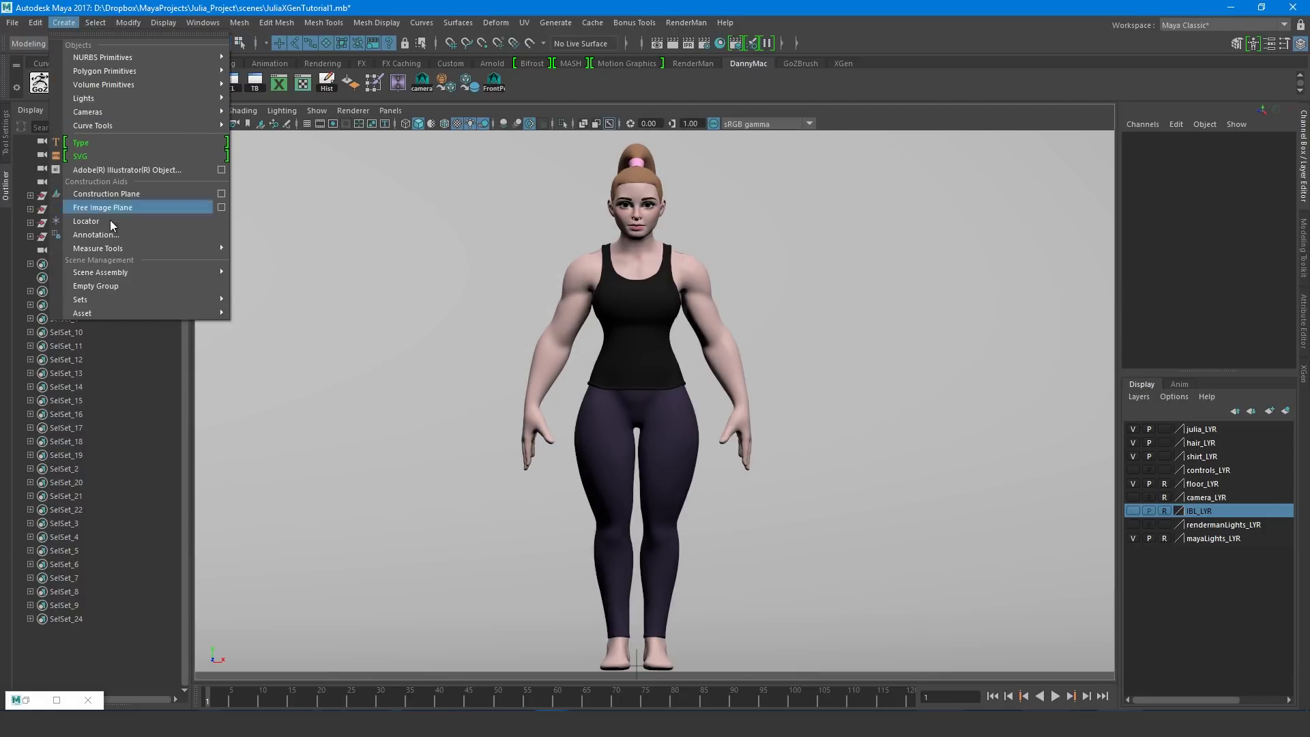
pyautogui.moveTo(137, 249)
pyautogui.click(273, 260)
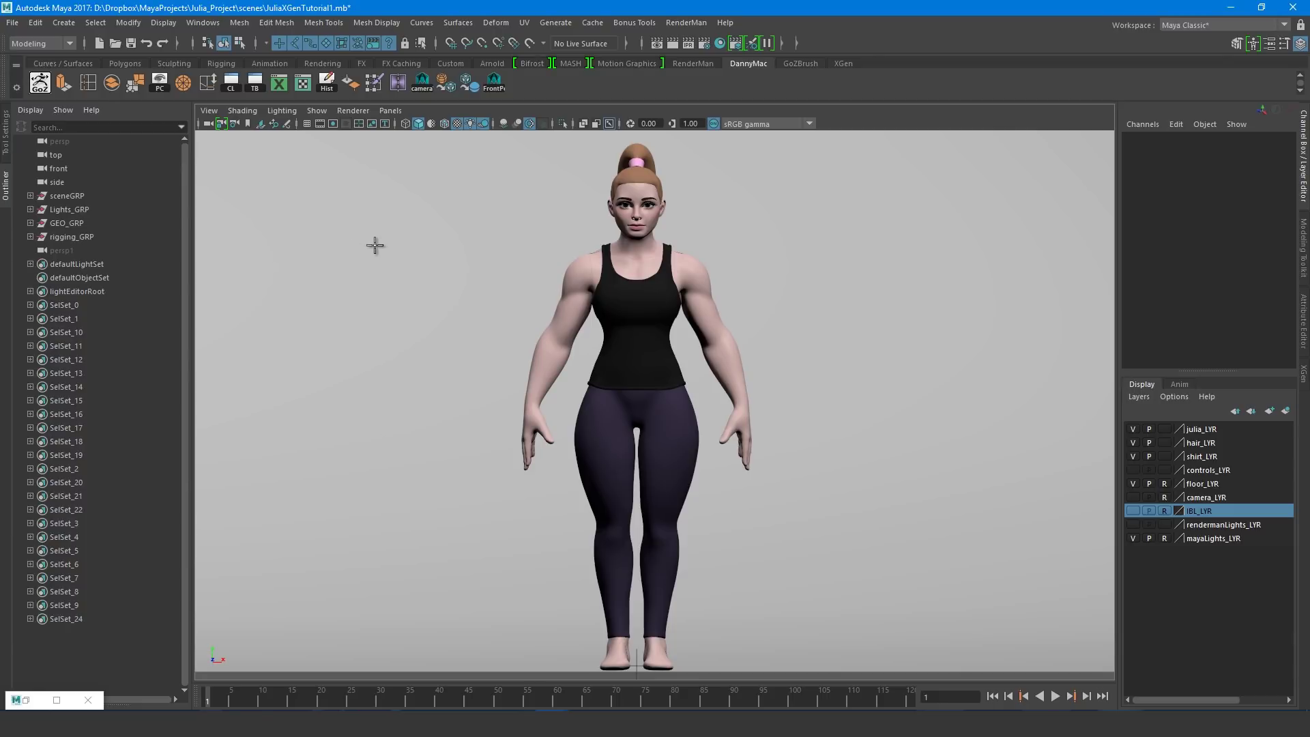
pyautogui.scroll(-1, 636, 183)
pyautogui.click(636, 187)
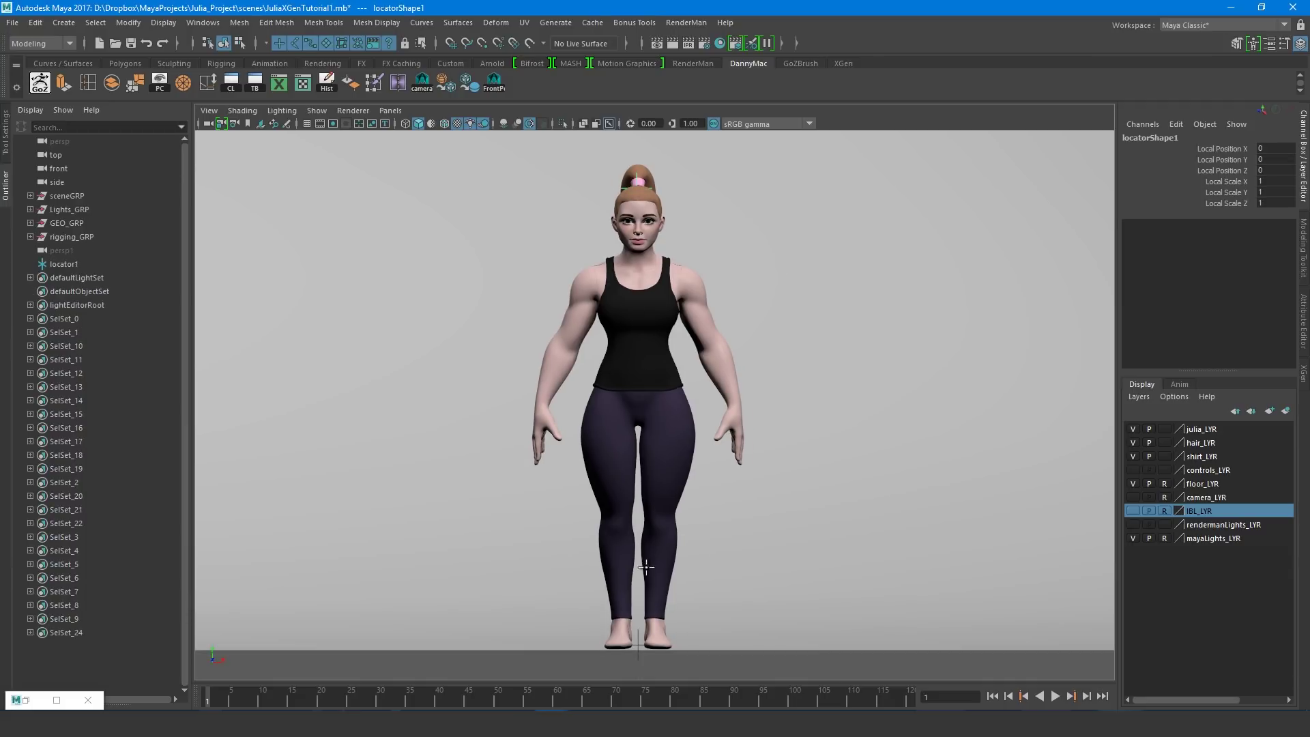
pyautogui.click(638, 644)
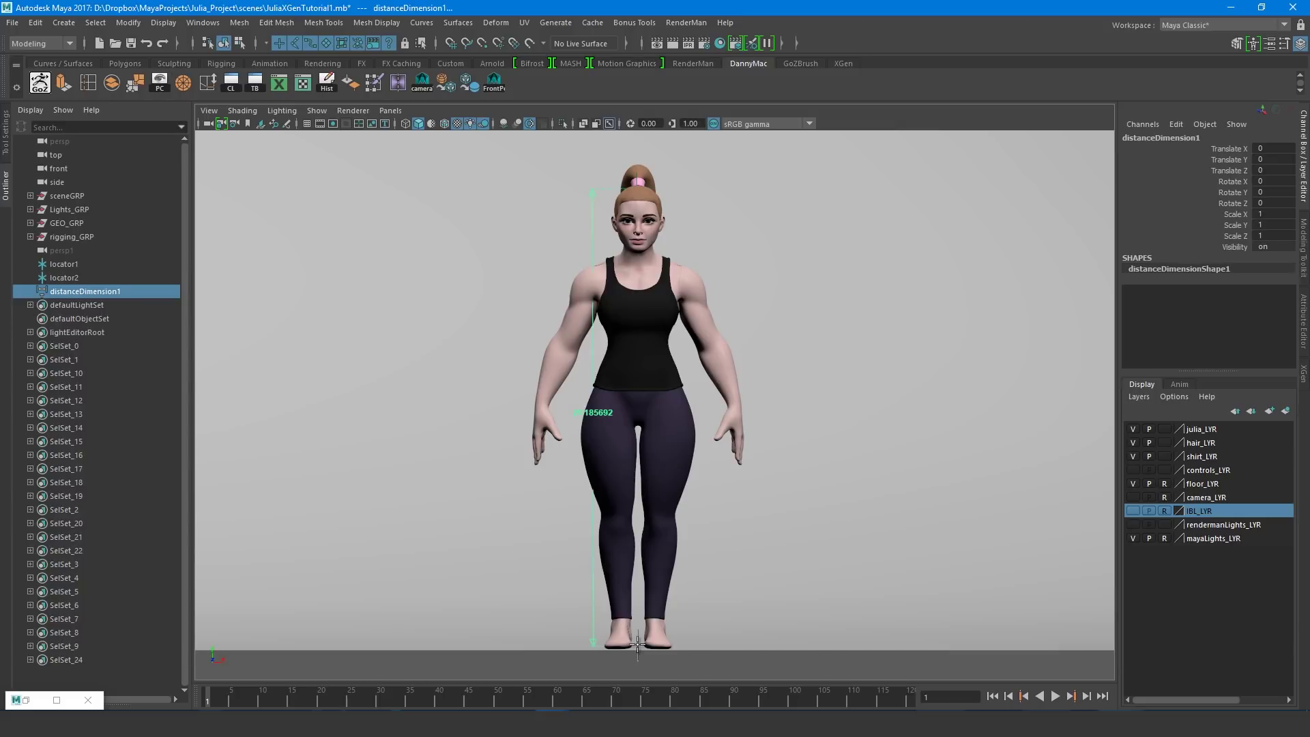
# With the Move tool active, select both locators and the distance measure
pyautogui.scroll(-1, 569, 568)
pyautogui.scroll(-1, 570, 568)
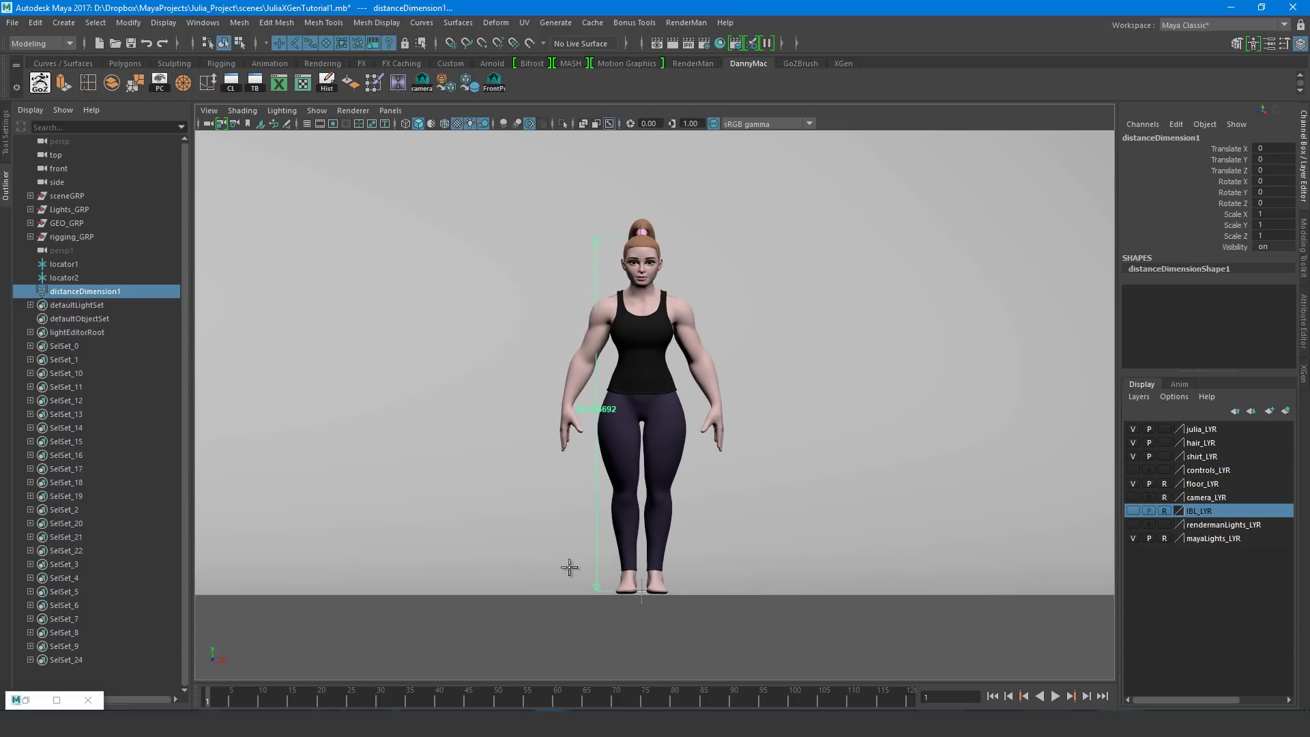
pyautogui.press('w')
pyautogui.keyDown('shift'); pyautogui.click(78, 265); pyautogui.keyUp('shift')
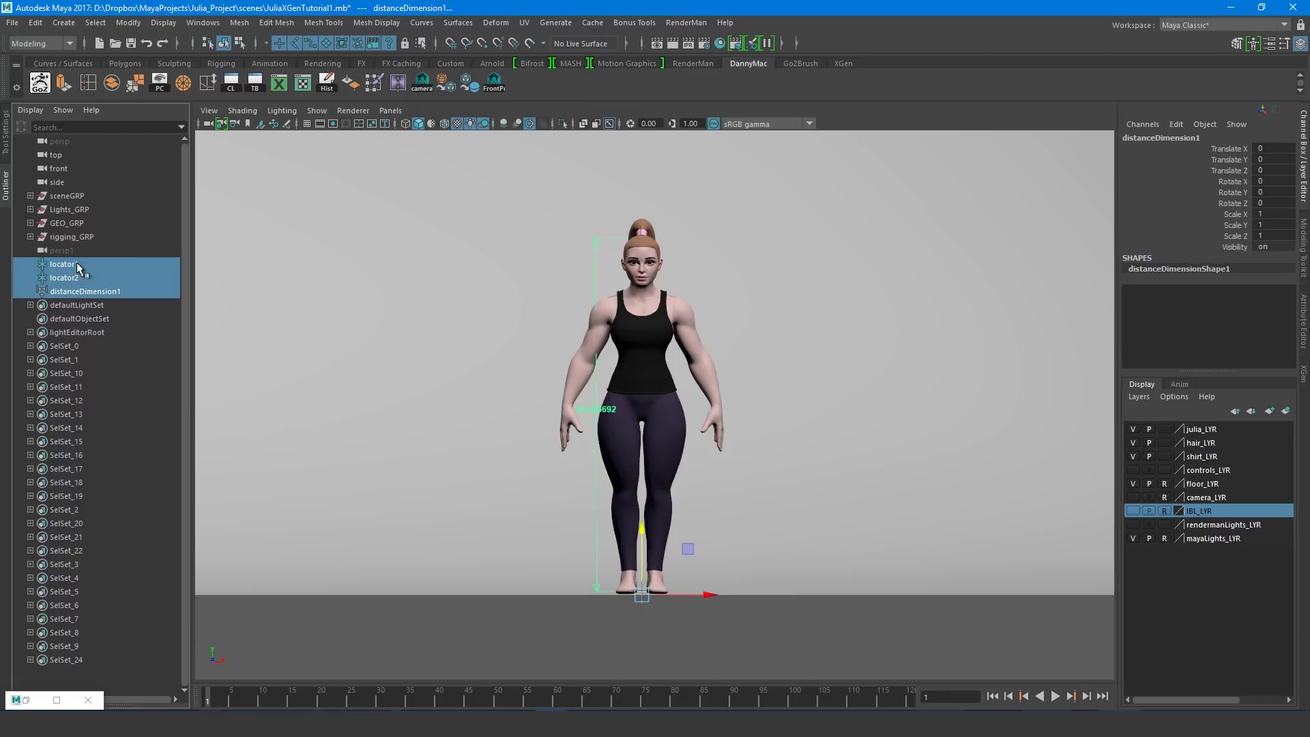
# Group GEO_GRP with the measure objects and scale the group up to about 6
pyautogui.keyDown('ctrl'); pyautogui.click(85, 224); pyautogui.keyUp('ctrl')
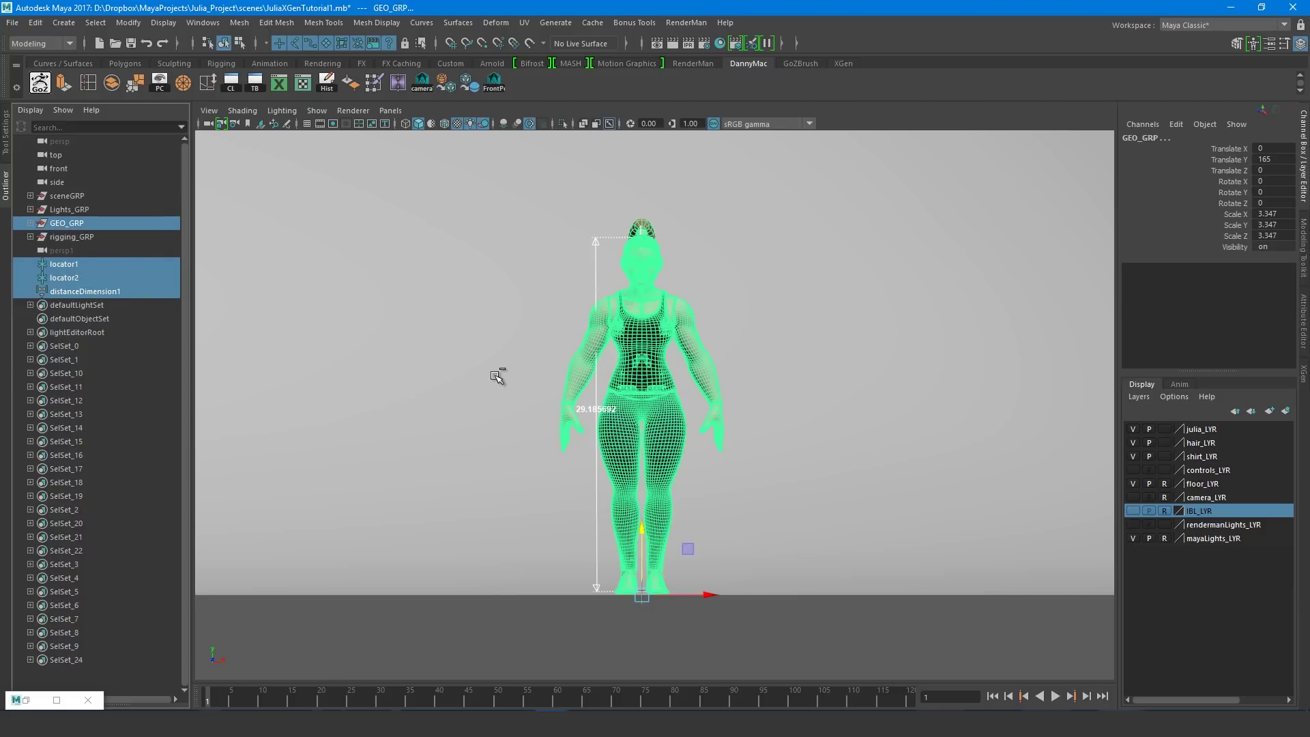
pyautogui.hotkey('ctrl', 'g')
pyautogui.scroll(-3, 648, 582)
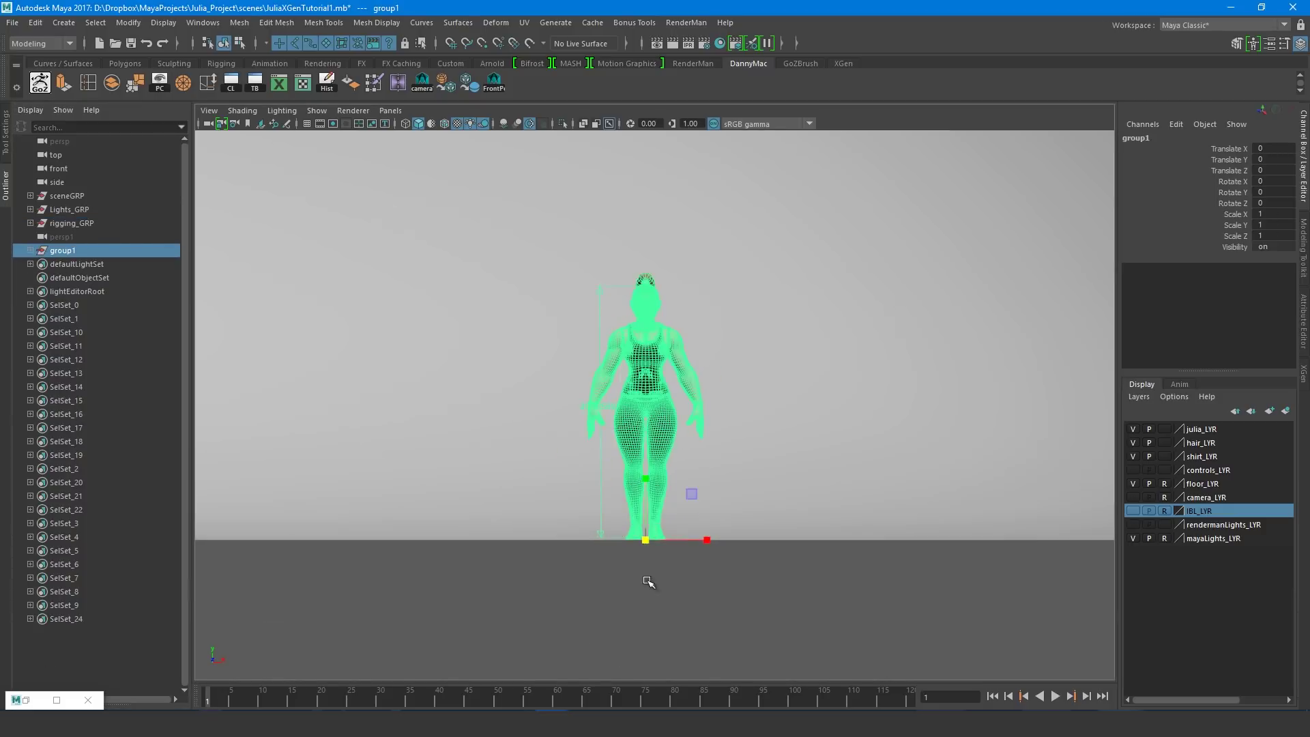
pyautogui.scroll(-3, 647, 546)
pyautogui.scroll(-3, 665, 559)
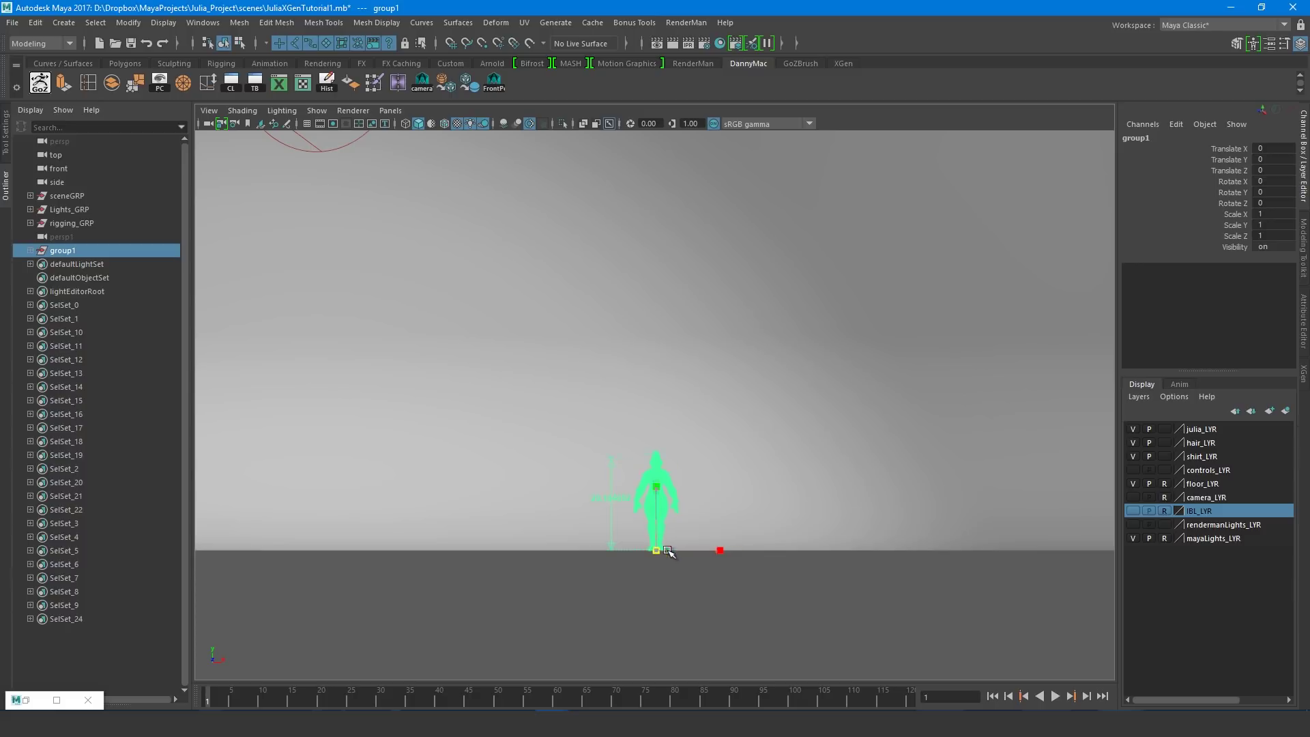
pyautogui.moveTo(668, 551); pyautogui.dragTo(971, 562)
pyautogui.scroll(-5, 629, 511)
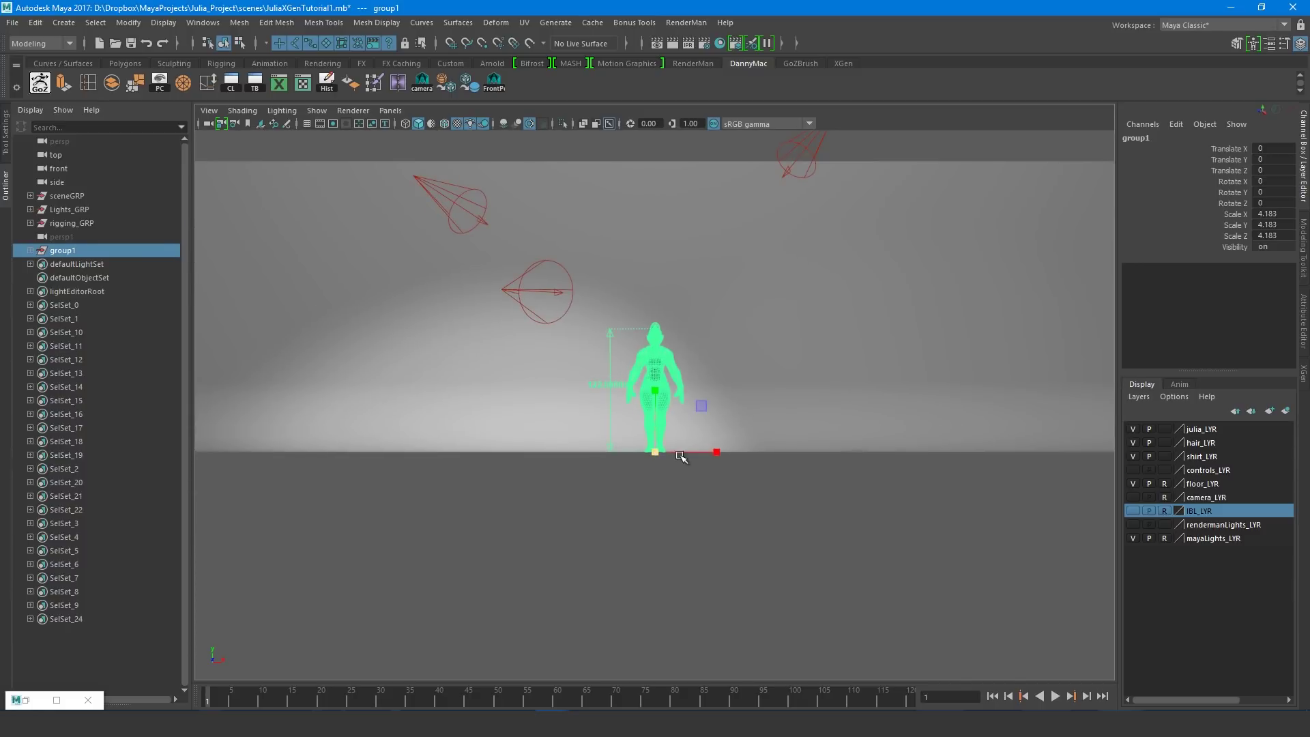
pyautogui.moveTo(681, 457); pyautogui.dragTo(702, 477)
pyautogui.scroll(3, 607, 446)
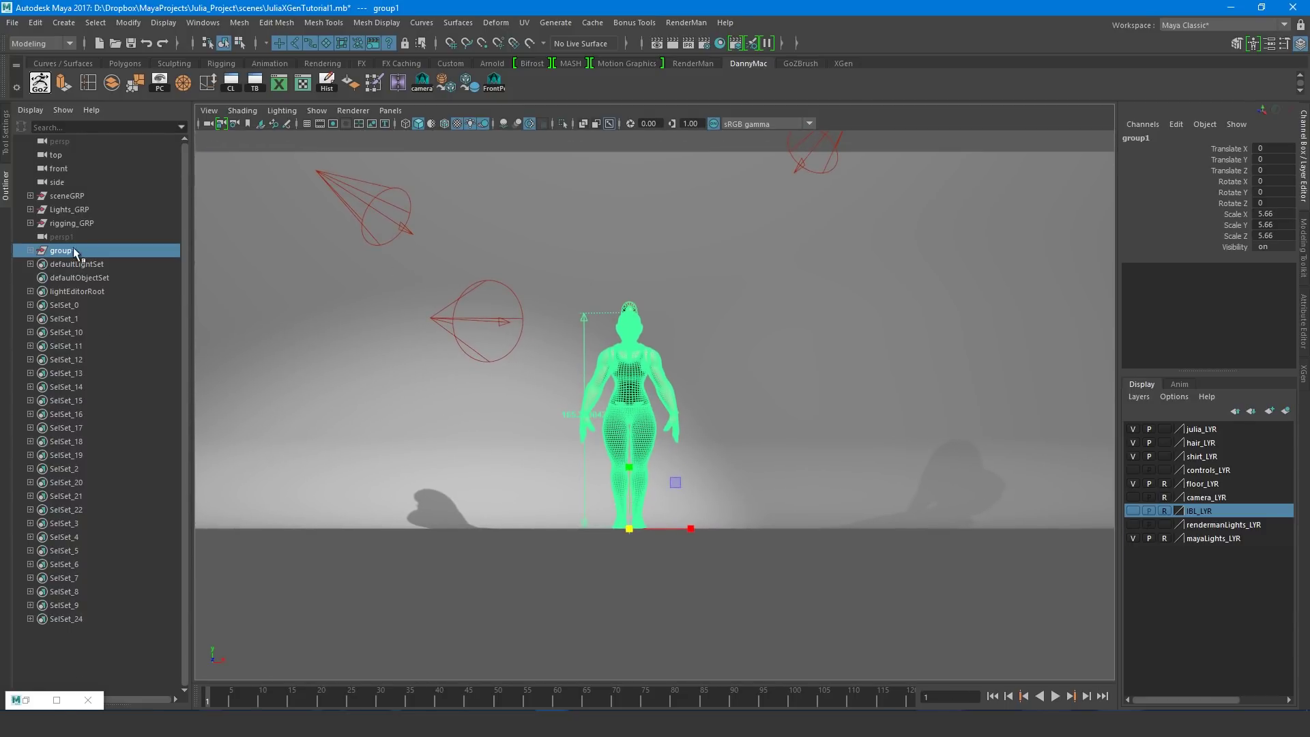
# Delete distanceDimension1 and both locators from group1
pyautogui.click(31, 250)
pyautogui.click(80, 266)
pyautogui.keyDown('shift'); pyautogui.click(77, 291); pyautogui.keyUp('shift')
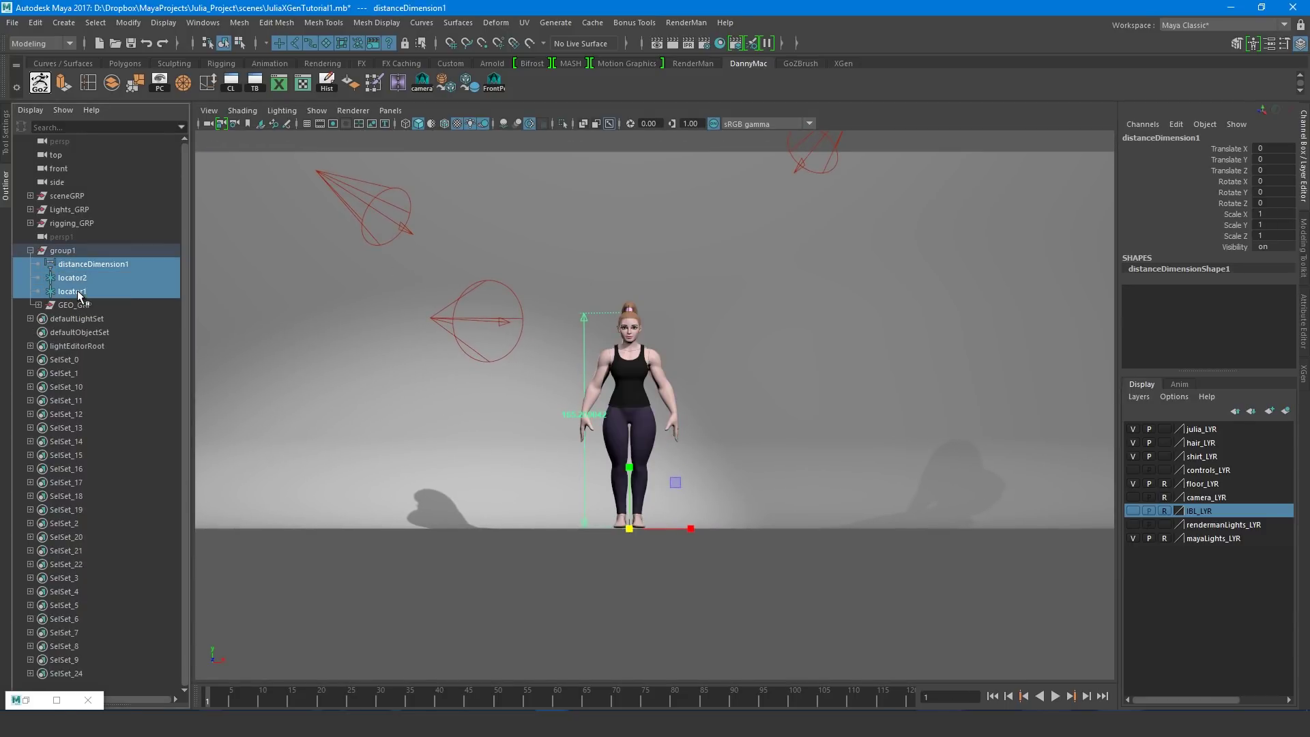
pyautogui.press('Delete')
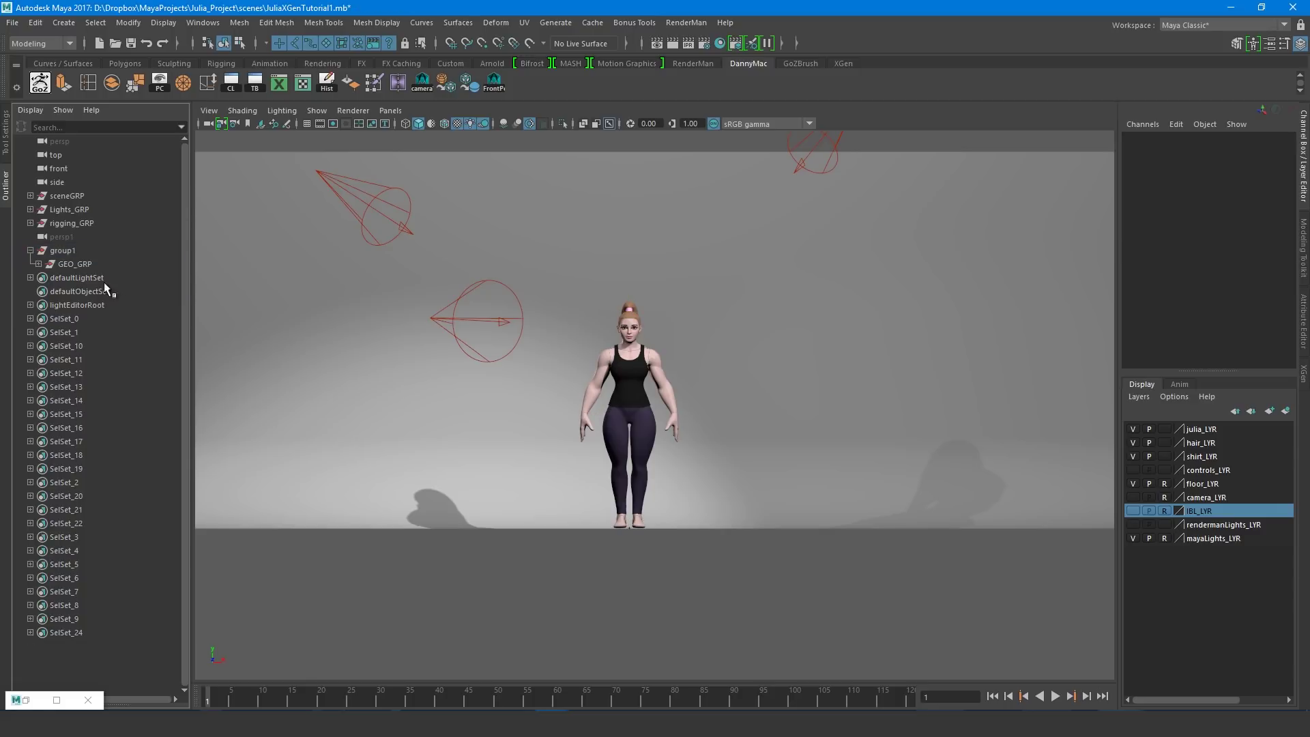
# Unparent GEO_GRP to the top level, delete the empty group1, and return to perspective view
pyautogui.click(75, 264)
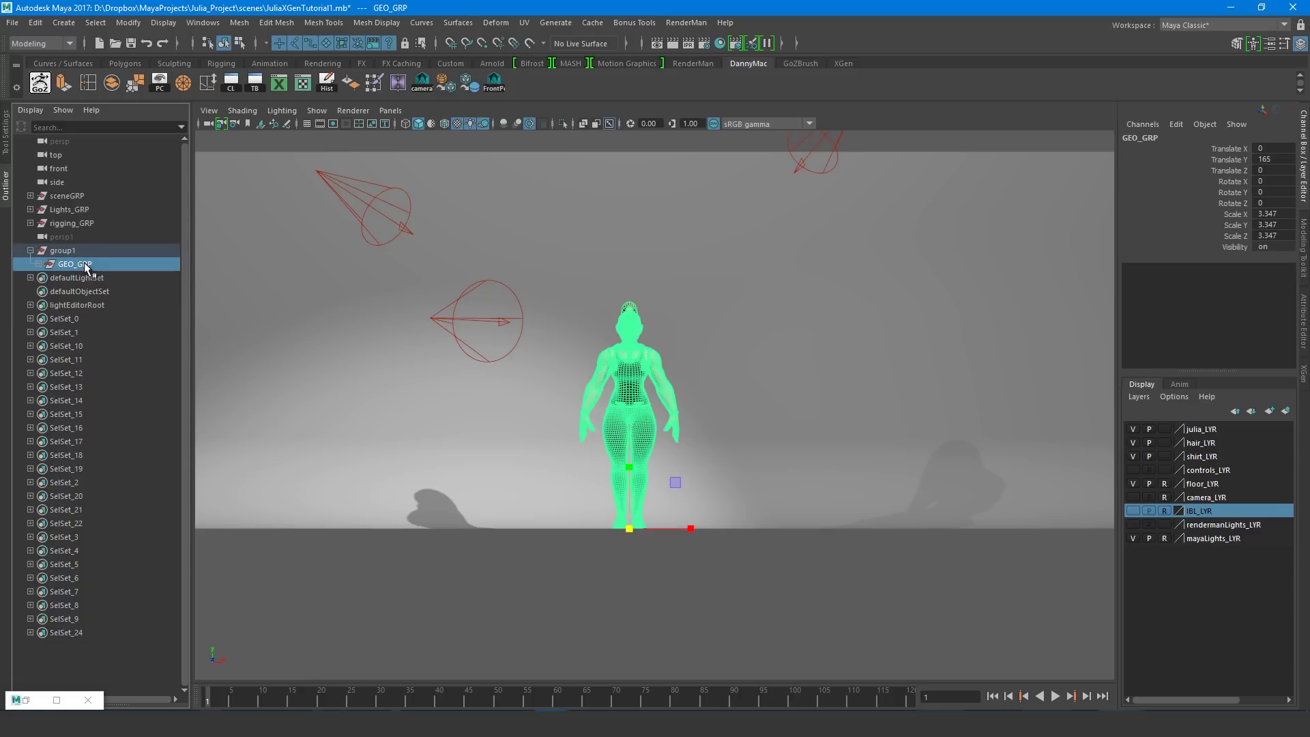
pyautogui.hotkey('shift', 'p')
pyautogui.click(73, 250)
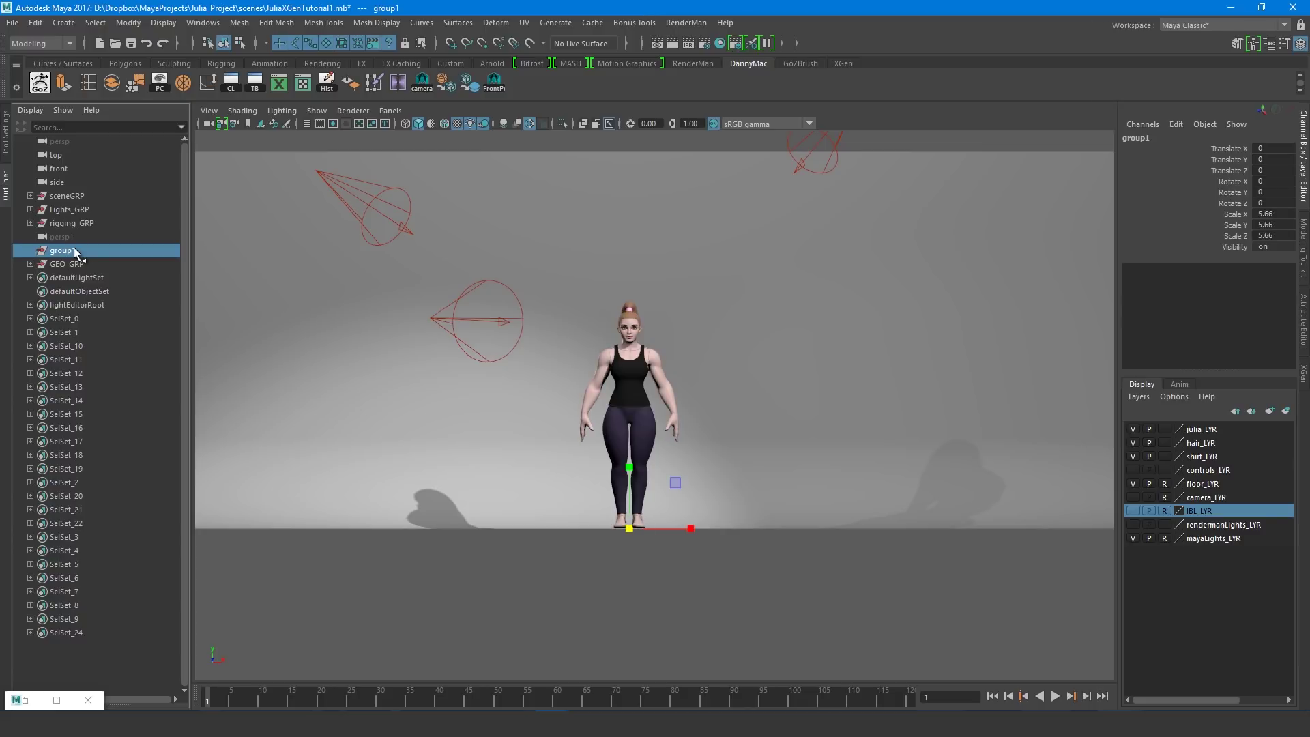
pyautogui.press('Delete')
pyautogui.press('space')
pyautogui.moveTo(656, 288); pyautogui.dragTo(660, 258)
# Rename the duplicate mesh juliaGEO1 to scalpGEO, then select juliaGEO, pantsGEO, shirtGEO and headGRP
pyautogui.click(495, 84)
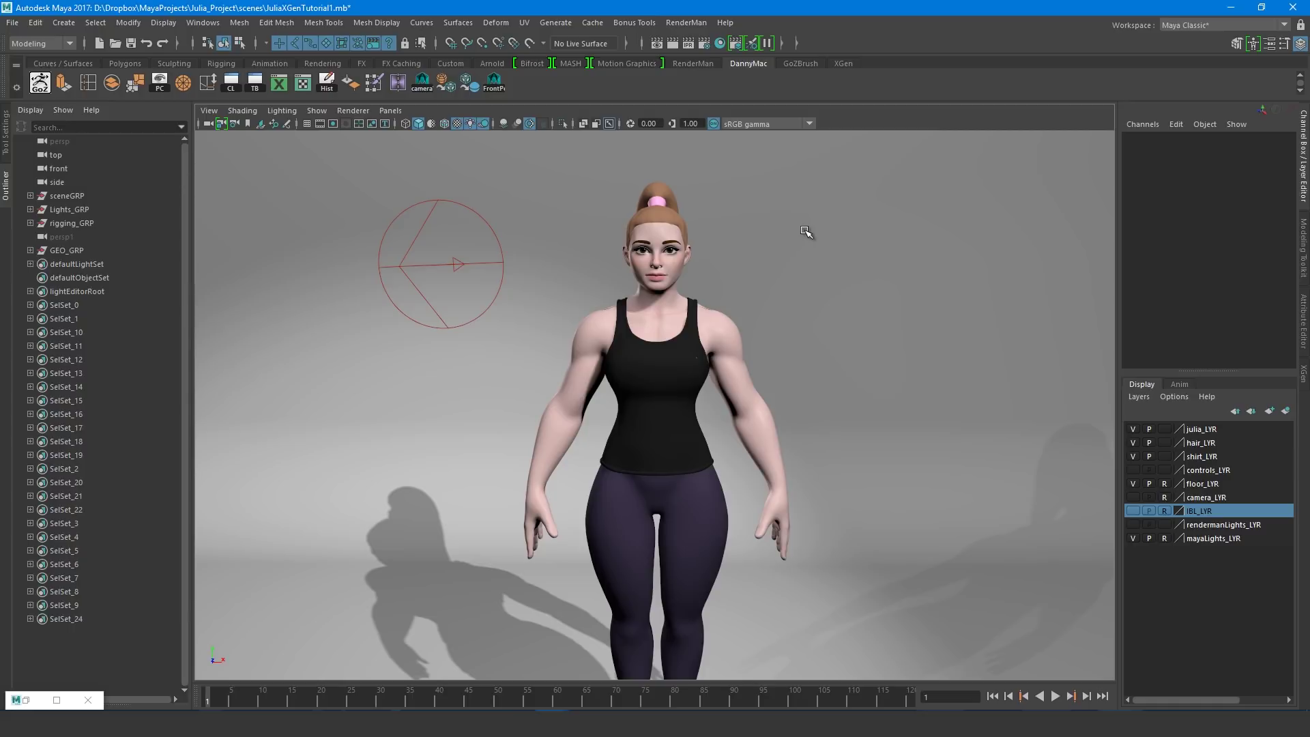
pyautogui.click(659, 266)
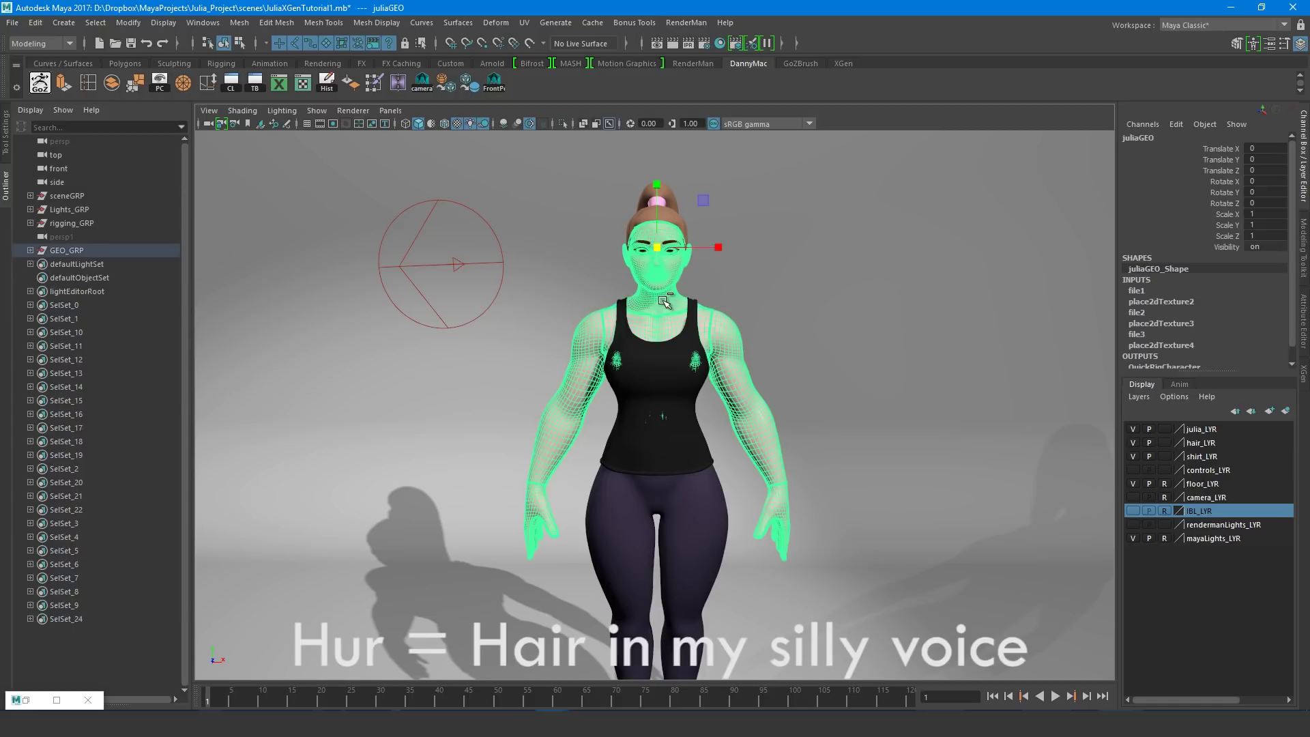
pyautogui.press('f')
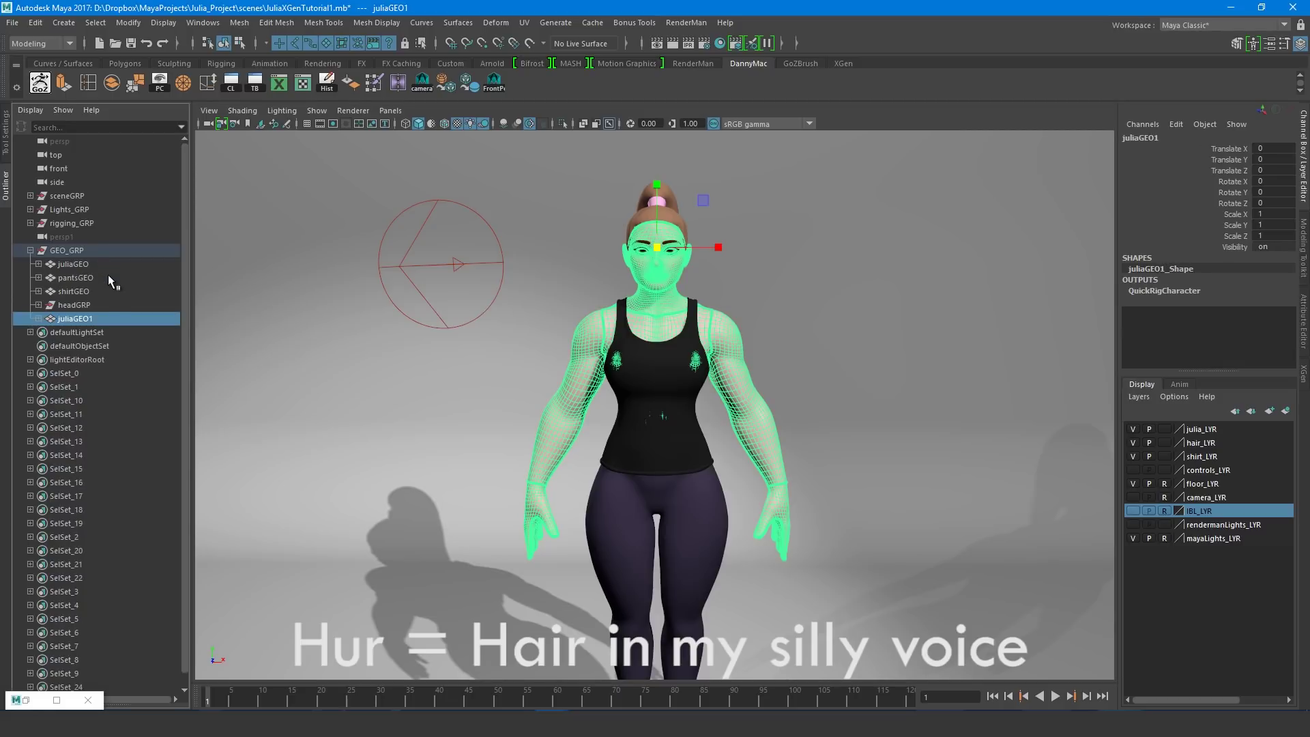
pyautogui.doubleClick(75, 319)
pyautogui.write('sd')
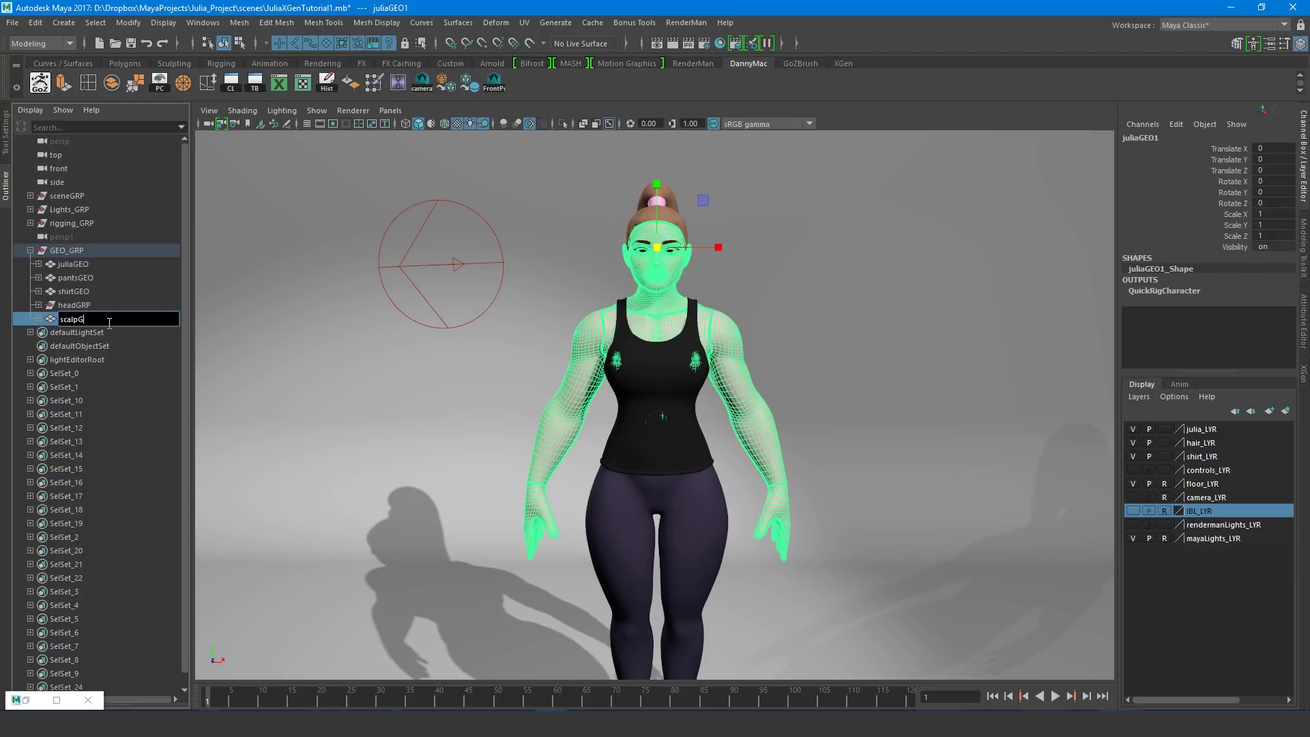
pyautogui.write('alpGEO')
pyautogui.press('Return')
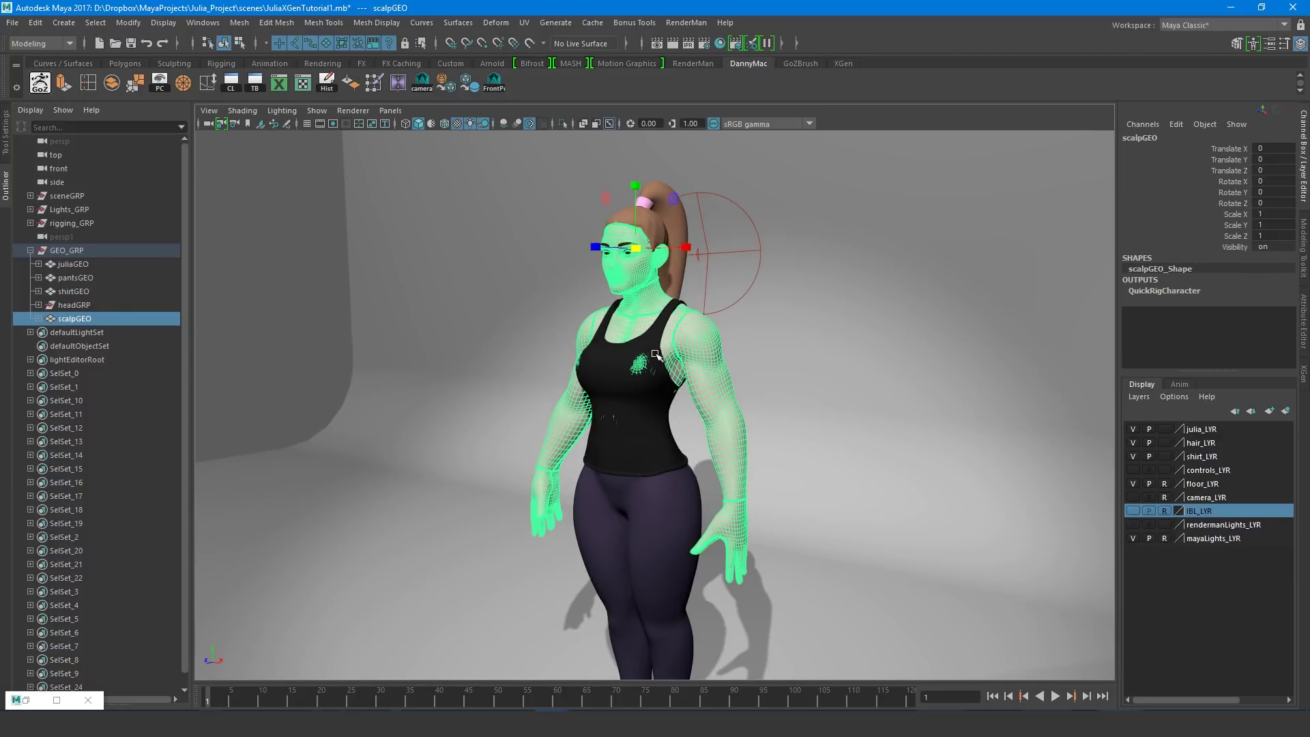
pyautogui.moveTo(82, 264); pyautogui.dragTo(82, 305)
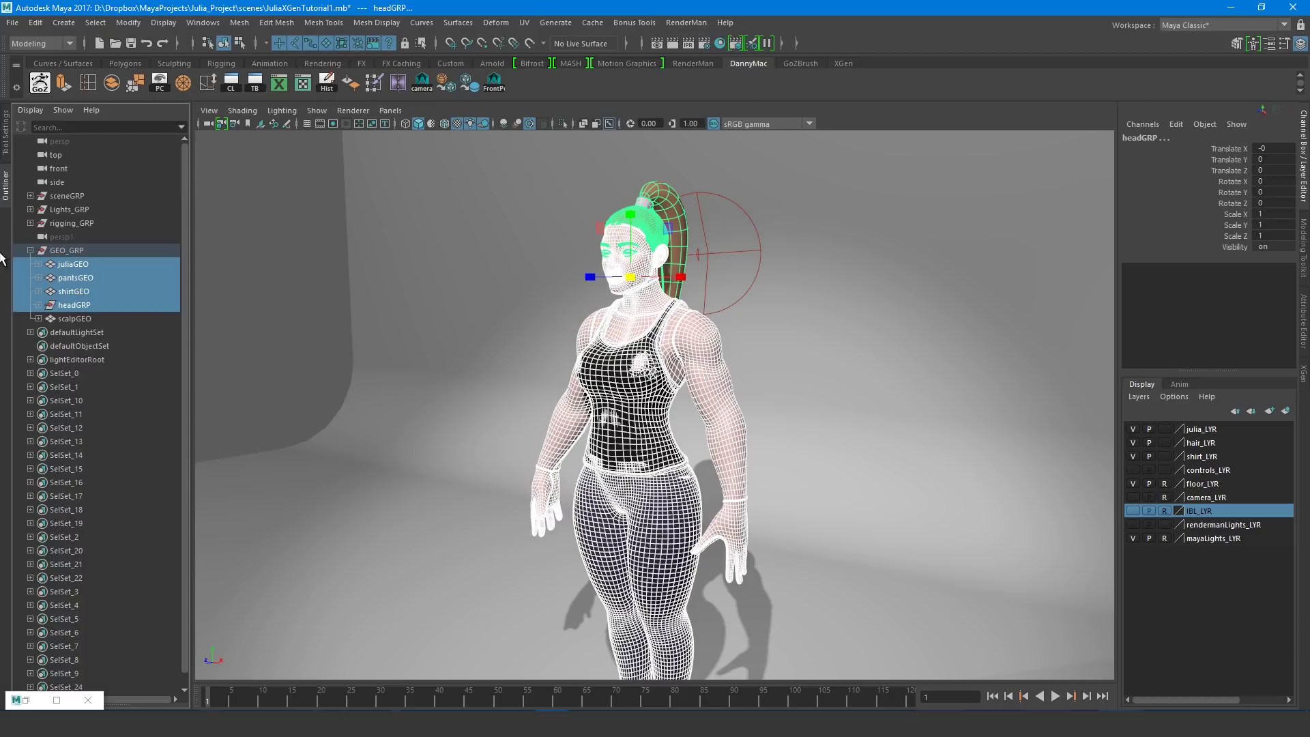
# Put the selected body meshes on a new display layer GEO_LYR and hide it
pyautogui.click(1287, 411)
pyautogui.doubleClick(1201, 429)
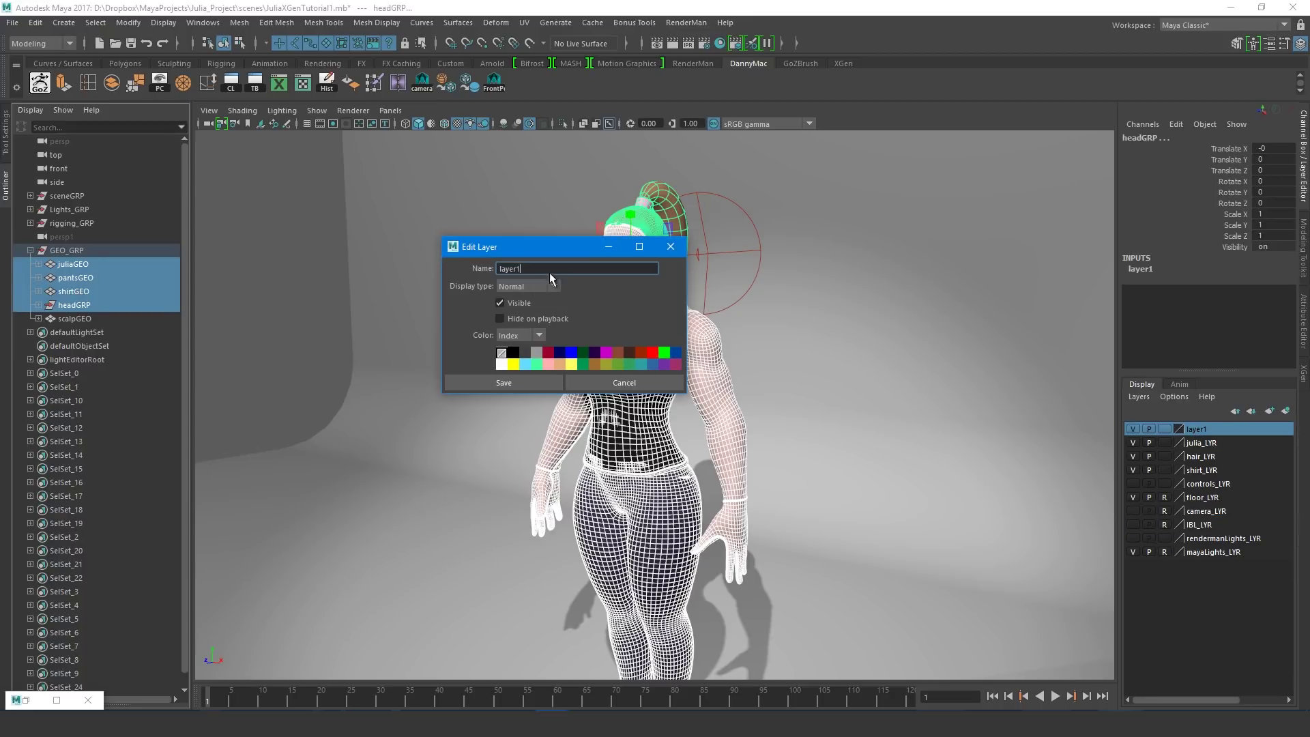
pyautogui.write('GEO_LYR')
pyautogui.click(504, 382)
pyautogui.click(1133, 429)
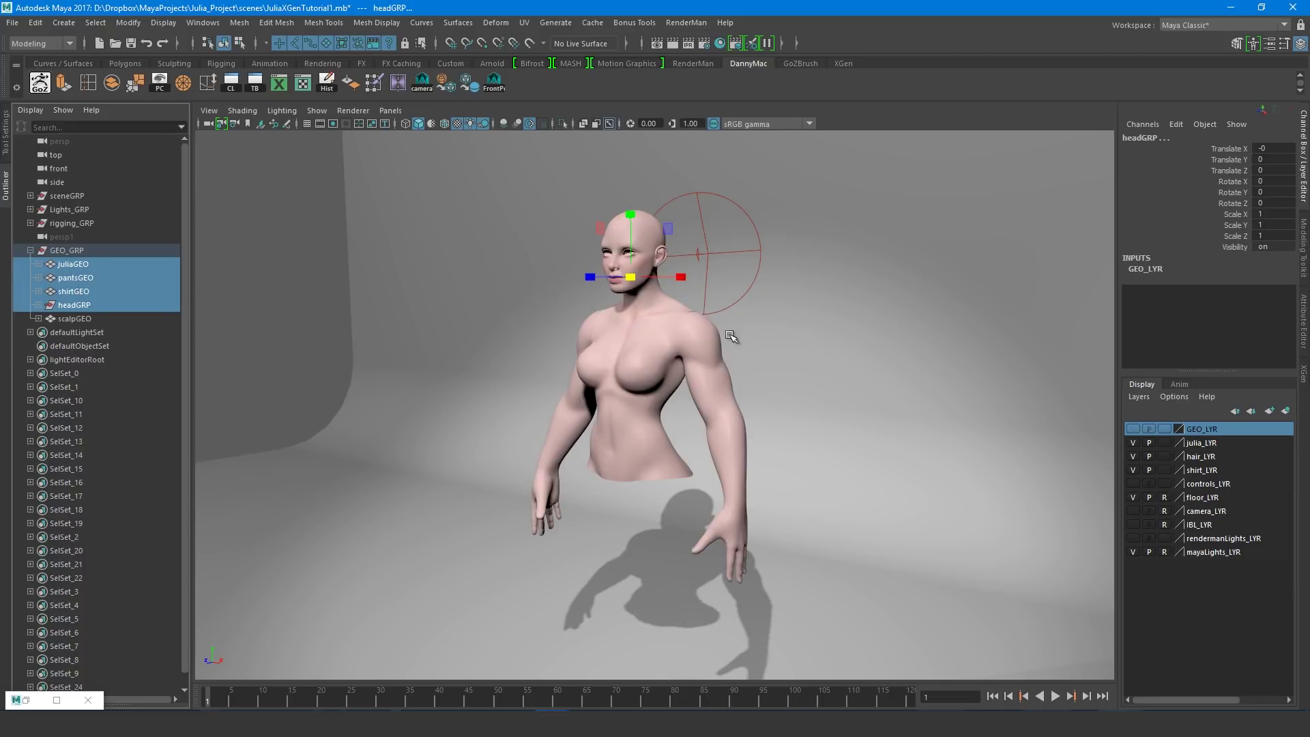
# On scalpGEO in face mode, delete the face loop around the neck
pyautogui.click(75, 319)
pyautogui.keyDown('alt'); pyautogui.moveTo(934, 319); pyautogui.dragTo(833, 327); pyautogui.keyUp('alt')
pyautogui.moveTo(505, 340); pyautogui.dragTo(505, 377, button='right')
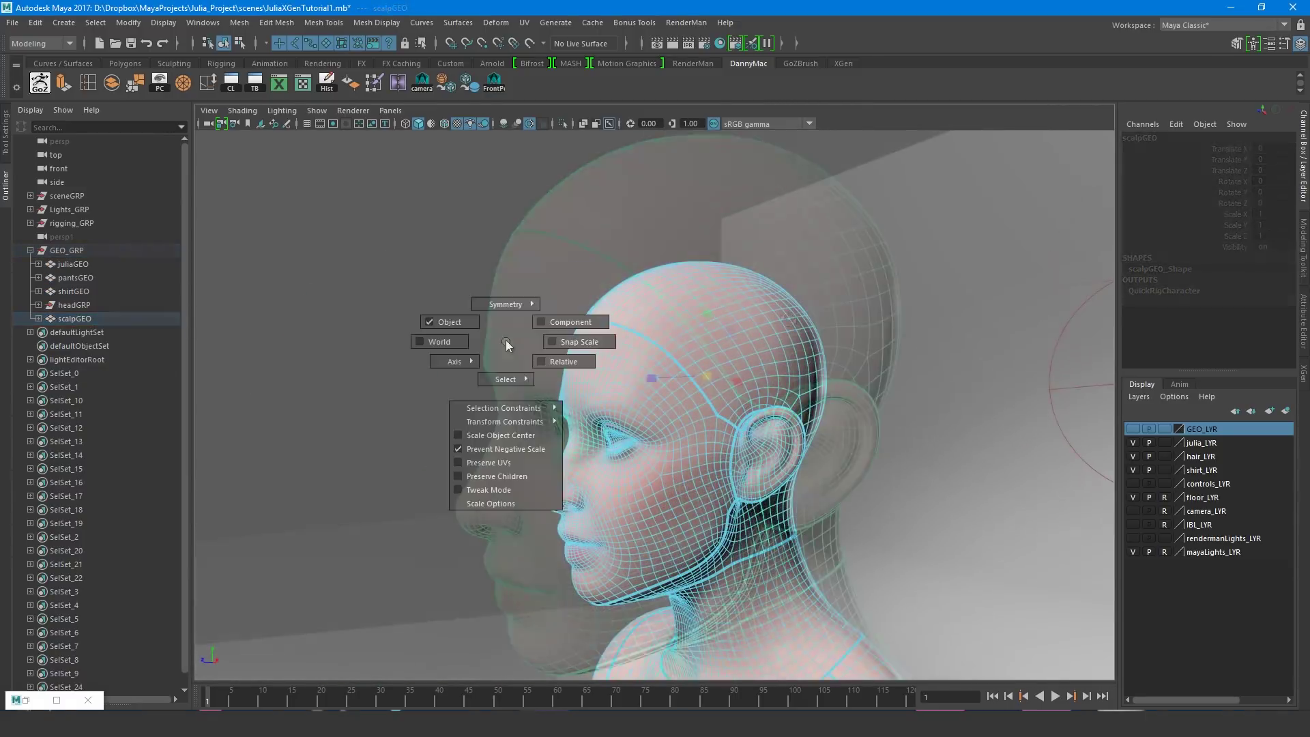
pyautogui.keyDown('alt'); pyautogui.moveTo(641, 341); pyautogui.dragTo(513, 326, button='right'); pyautogui.keyUp('alt')
pyautogui.click(637, 359)
pyautogui.press('-')
pyautogui.press('-')
pyautogui.press('-')
pyautogui.scroll(5, 646, 368)
pyautogui.keyDown('shift'); pyautogui.doubleClick(642, 332); pyautogui.keyUp('shift')
pyautogui.press('Delete')
# Delete the lower neck face loop and the face loop around the ear
pyautogui.keyDown('alt'); pyautogui.moveTo(716, 324); pyautogui.dragTo(587, 334); pyautogui.keyUp('alt')
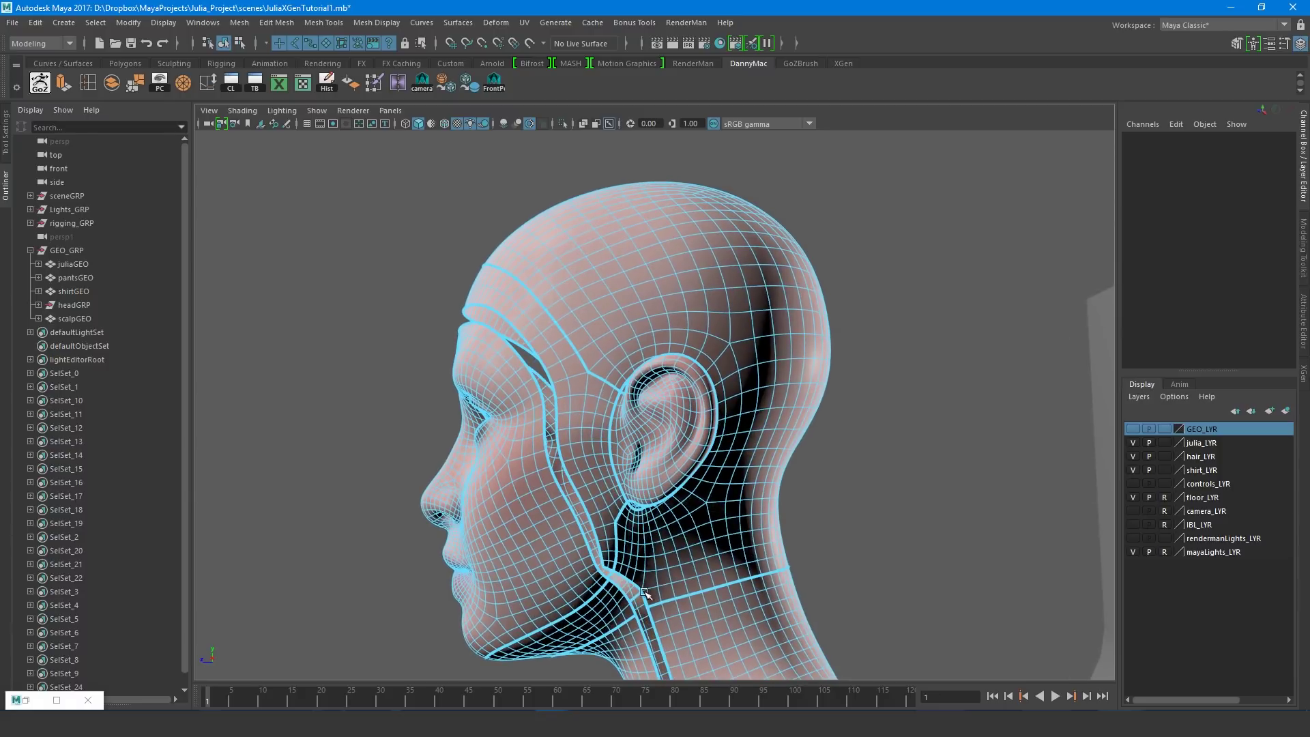
pyautogui.click(649, 574)
pyautogui.scroll(3, 668, 626)
pyautogui.keyDown('shift'); pyautogui.doubleClick(667, 642); pyautogui.keyUp('shift')
pyautogui.scroll(-4, 606, 390)
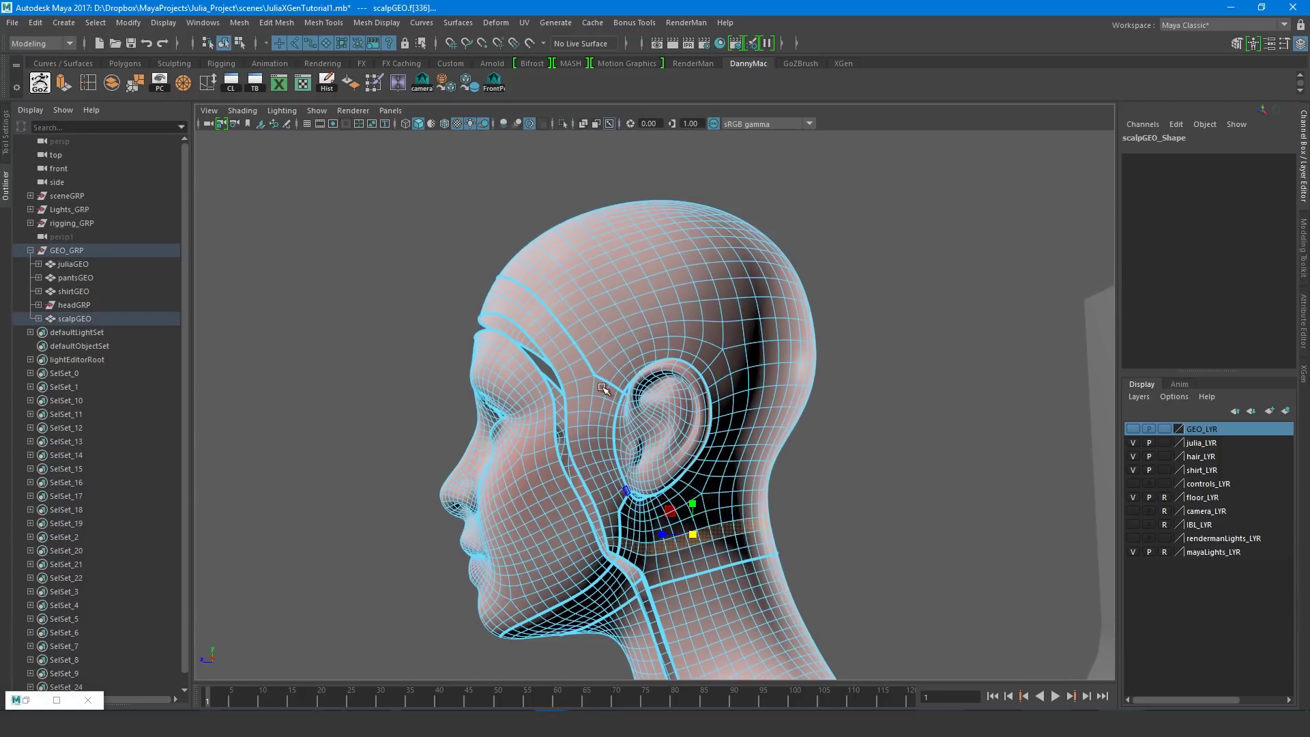
pyautogui.press('Delete')
pyautogui.scroll(2, 638, 409)
pyautogui.keyDown('alt'); pyautogui.moveTo(614, 390); pyautogui.dragTo(593, 409); pyautogui.keyUp('alt')
pyautogui.click(658, 400)
pyautogui.keyDown('shift'); pyautogui.doubleClick(652, 420); pyautogui.keyUp('shift')
pyautogui.press('Delete')
# Delete the cheek faces and all remaining non-scalp faces, leaving only the scalp cap
pyautogui.click(665, 531)
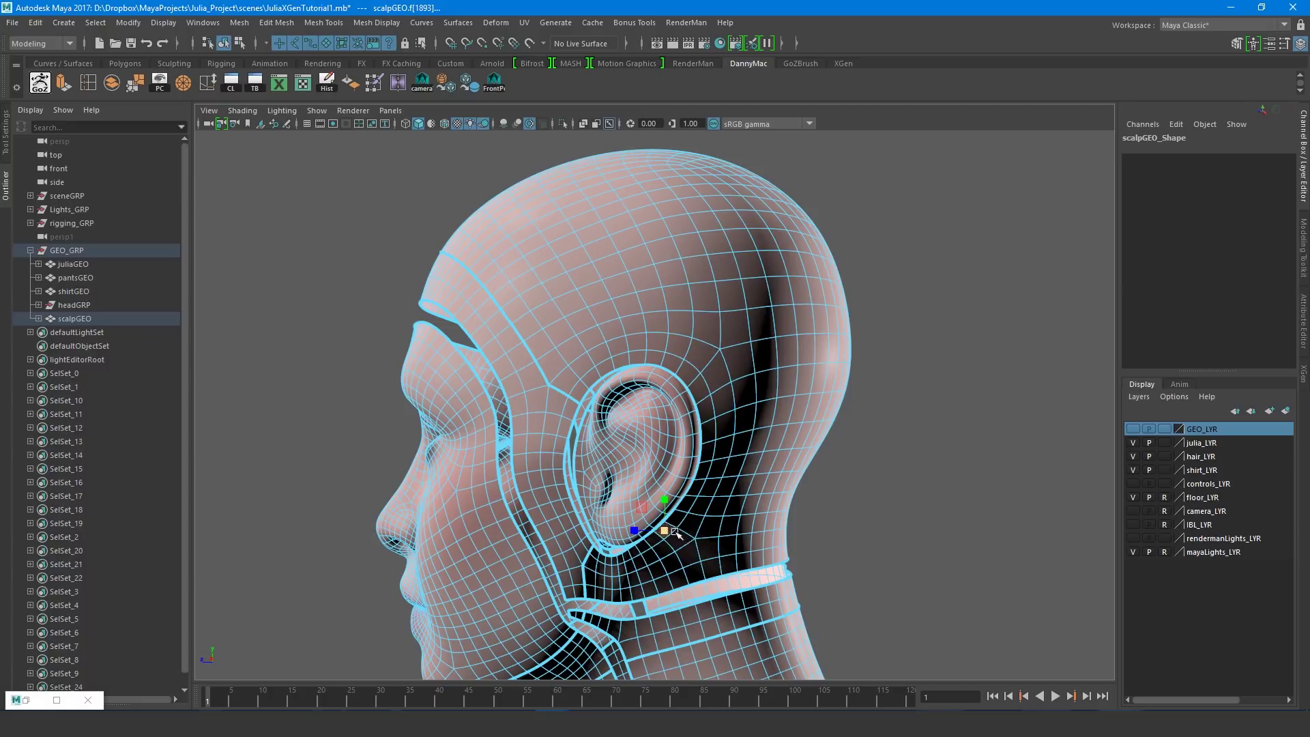
pyautogui.click(550, 511)
pyautogui.press('Delete')
pyautogui.scroll(-2, 710, 478)
pyautogui.doubleClick(715, 472)
pyautogui.scroll(-10, 682, 457)
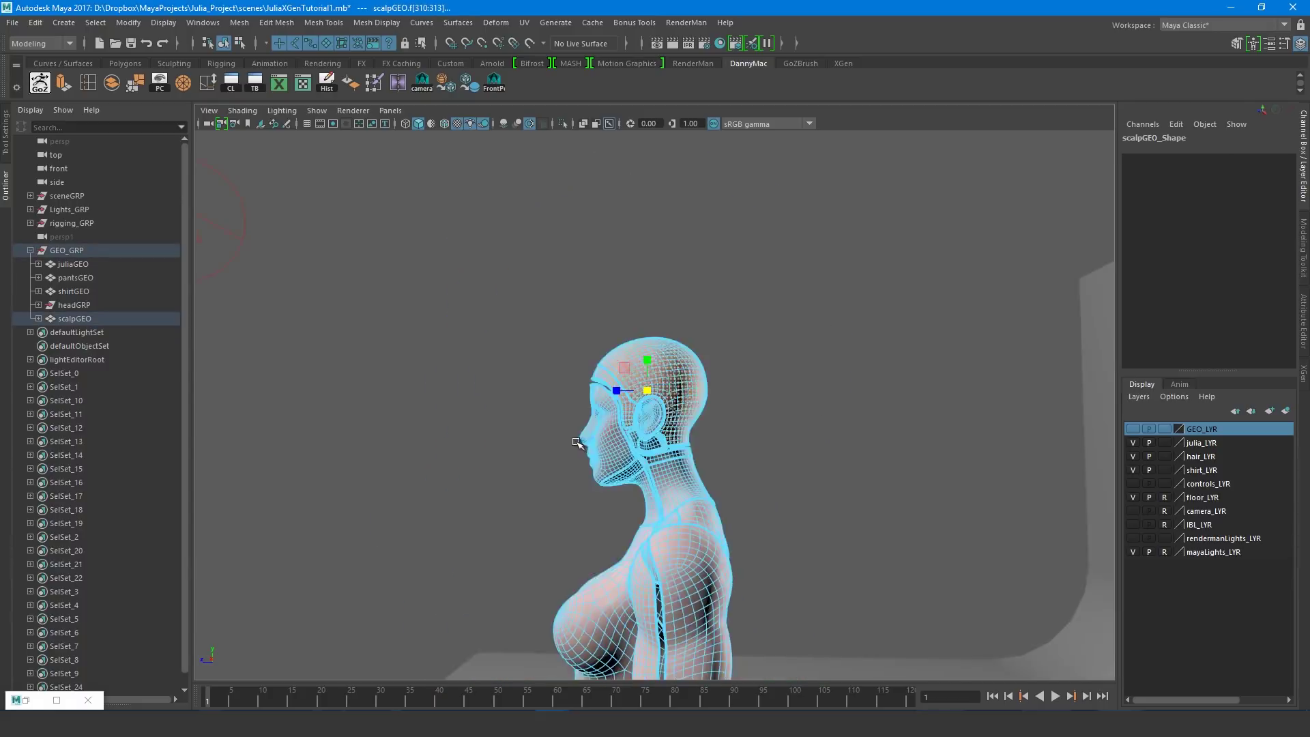
pyautogui.keyDown('shift'); pyautogui.moveTo(536, 303); pyautogui.dragTo(740, 648); pyautogui.keyUp('shift')
pyautogui.scroll(8, 734, 464)
pyautogui.press('Delete')
pyautogui.keyDown('alt'); pyautogui.moveTo(627, 450); pyautogui.dragTo(664, 297); pyautogui.keyUp('alt')
# Delete scalpGEO's material node, then undo the deletion
pyautogui.click(38, 318)
pyautogui.click(99, 333)
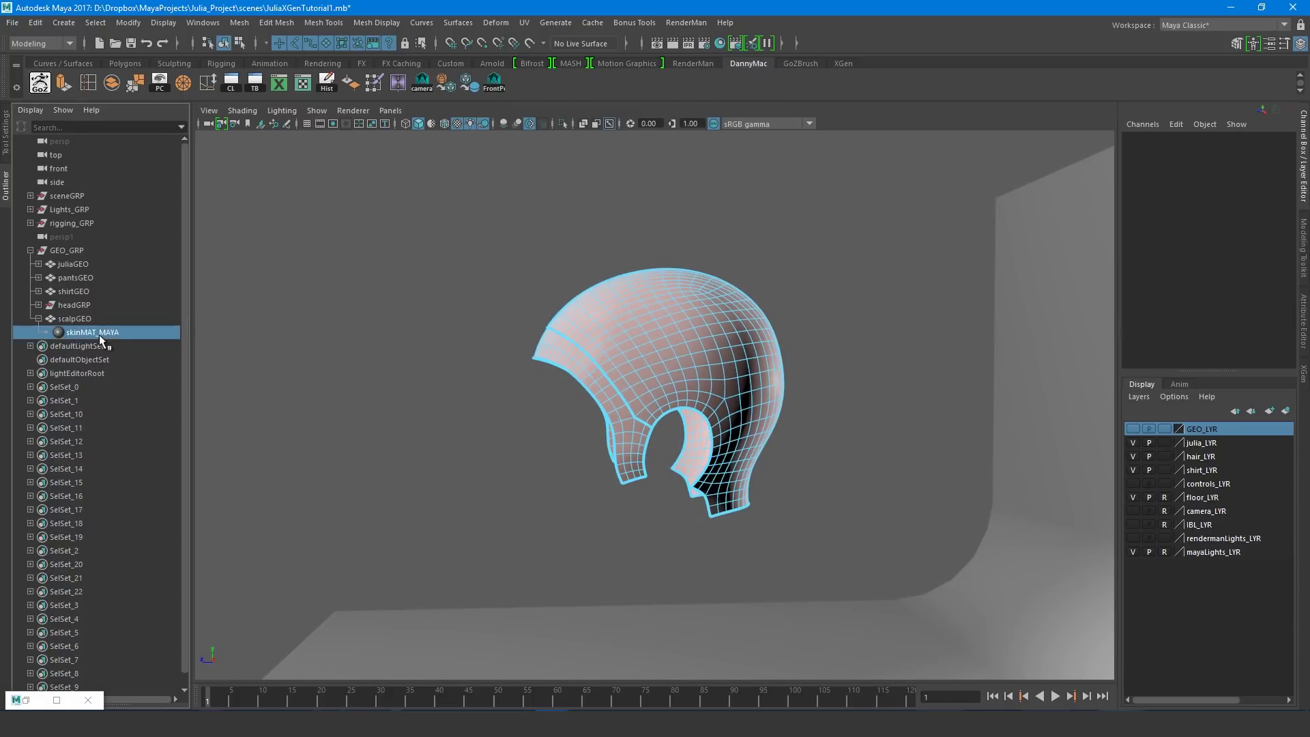
pyautogui.press('Delete')
pyautogui.click(720, 44)
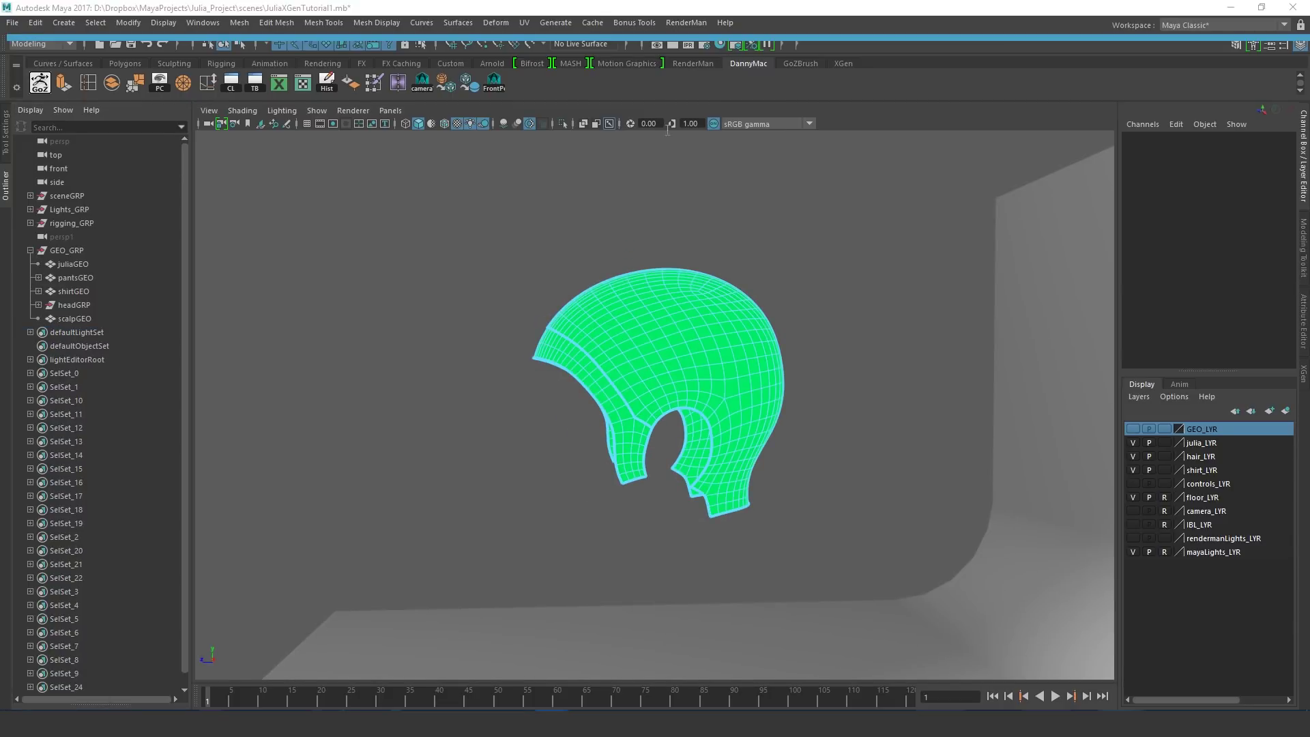
pyautogui.keyDown('alt'); pyautogui.moveTo(703, 330); pyautogui.dragTo(713, 328); pyautogui.keyUp('alt')
pyautogui.hotkey('ctrl', 'z')
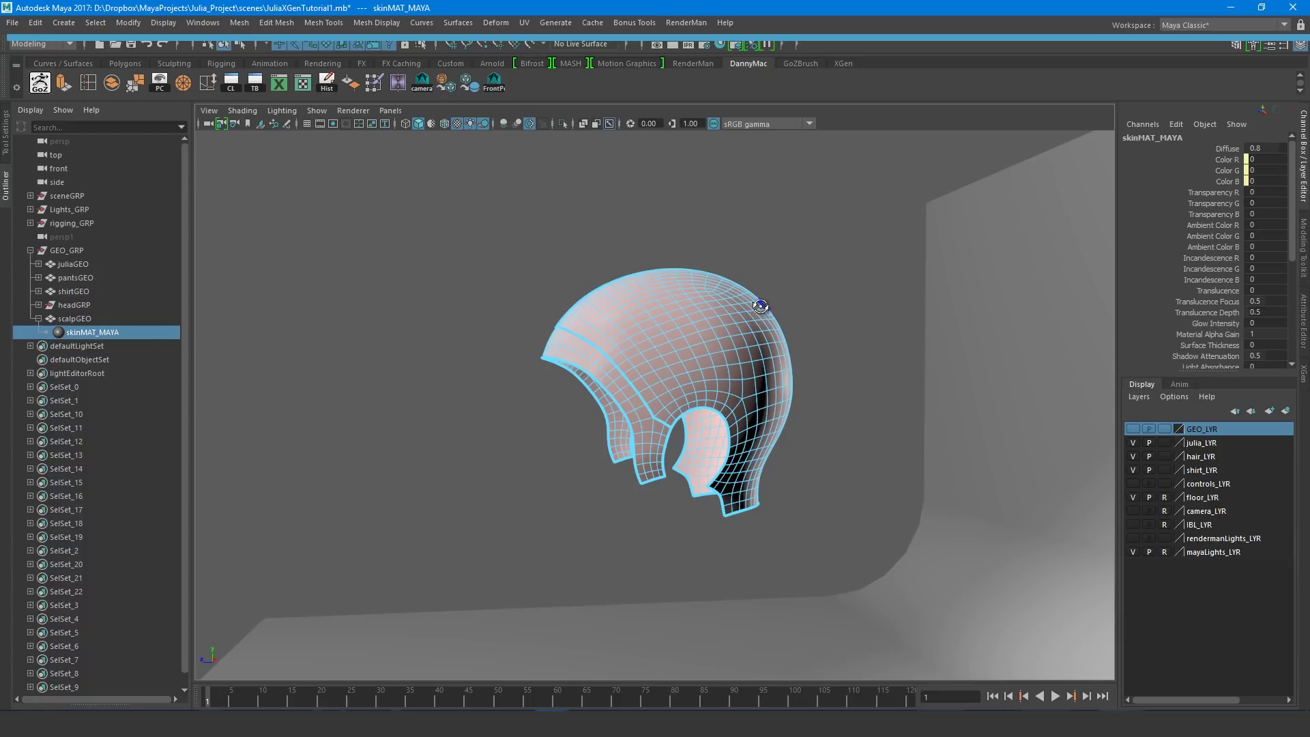
pyautogui.keyDown('alt'); pyautogui.moveTo(761, 303); pyautogui.dragTo(740, 323, button='middle'); pyautogui.keyUp('alt')
pyautogui.keyDown('alt'); pyautogui.moveTo(739, 324); pyautogui.dragTo(755, 332); pyautogui.keyUp('alt')
# Bring up the Bonus Tools Auto Unwrap UVs settings and the UV Editor side by side
pyautogui.press('space')
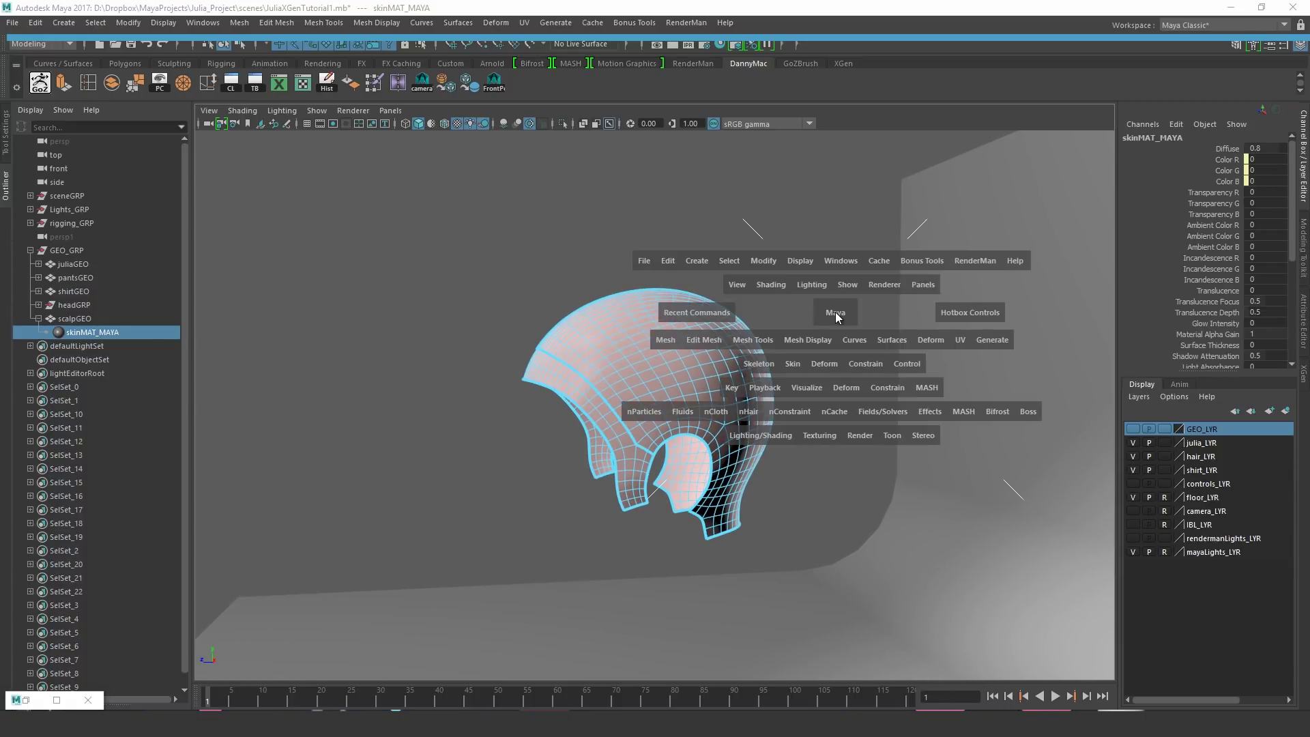
pyautogui.click(921, 260)
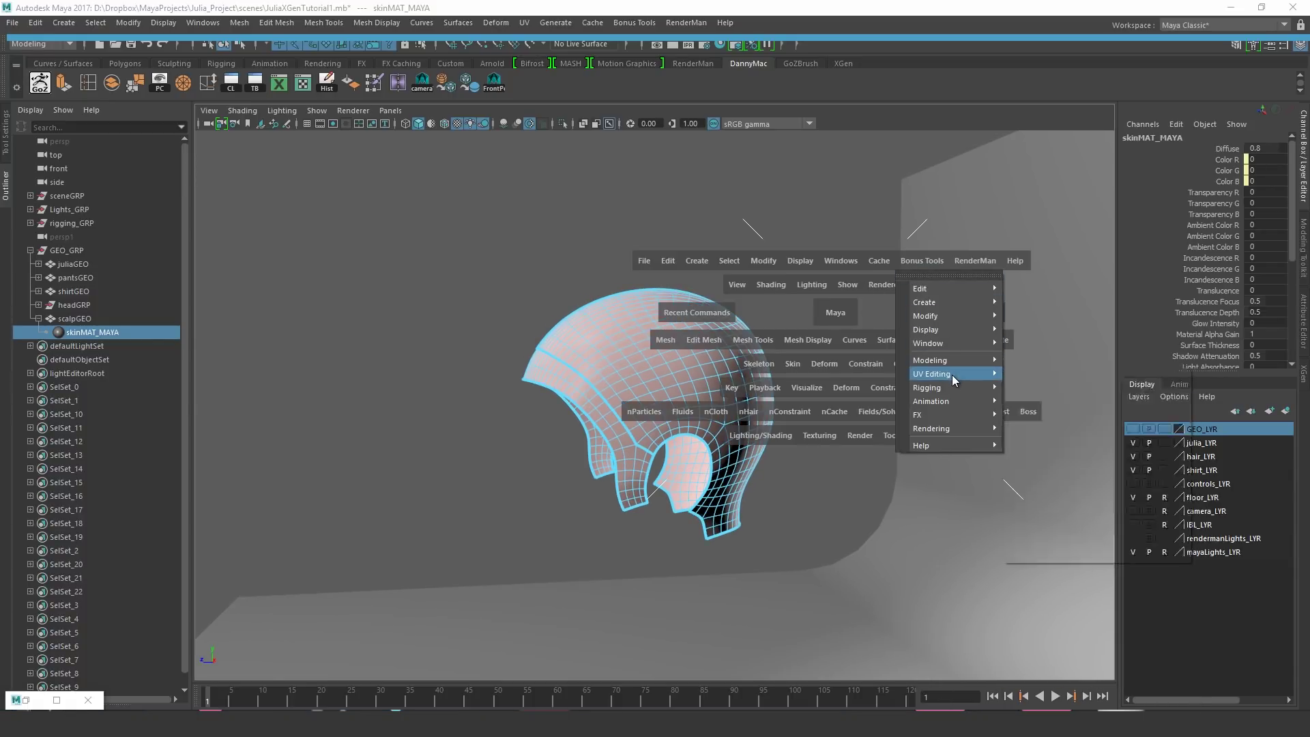
pyautogui.moveTo(951, 375)
pyautogui.click(1067, 446)
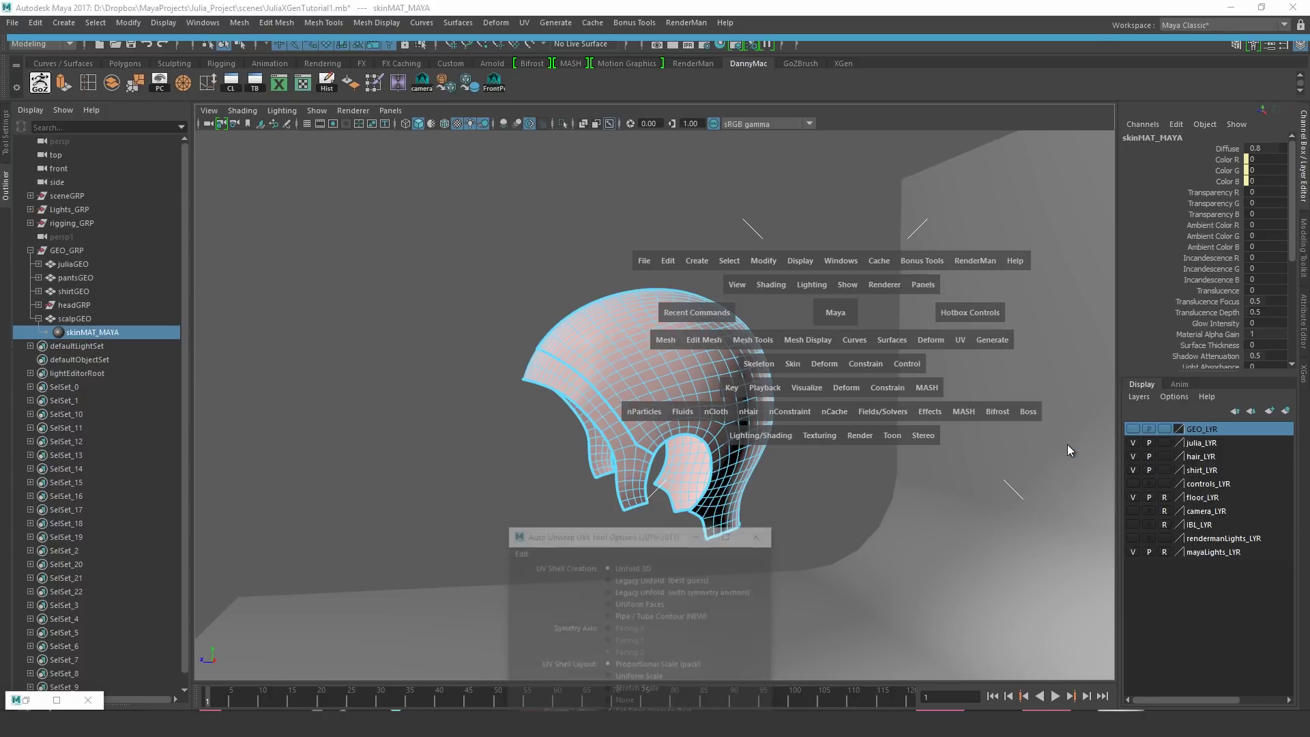
pyautogui.moveTo(653, 539); pyautogui.dragTo(227, 348)
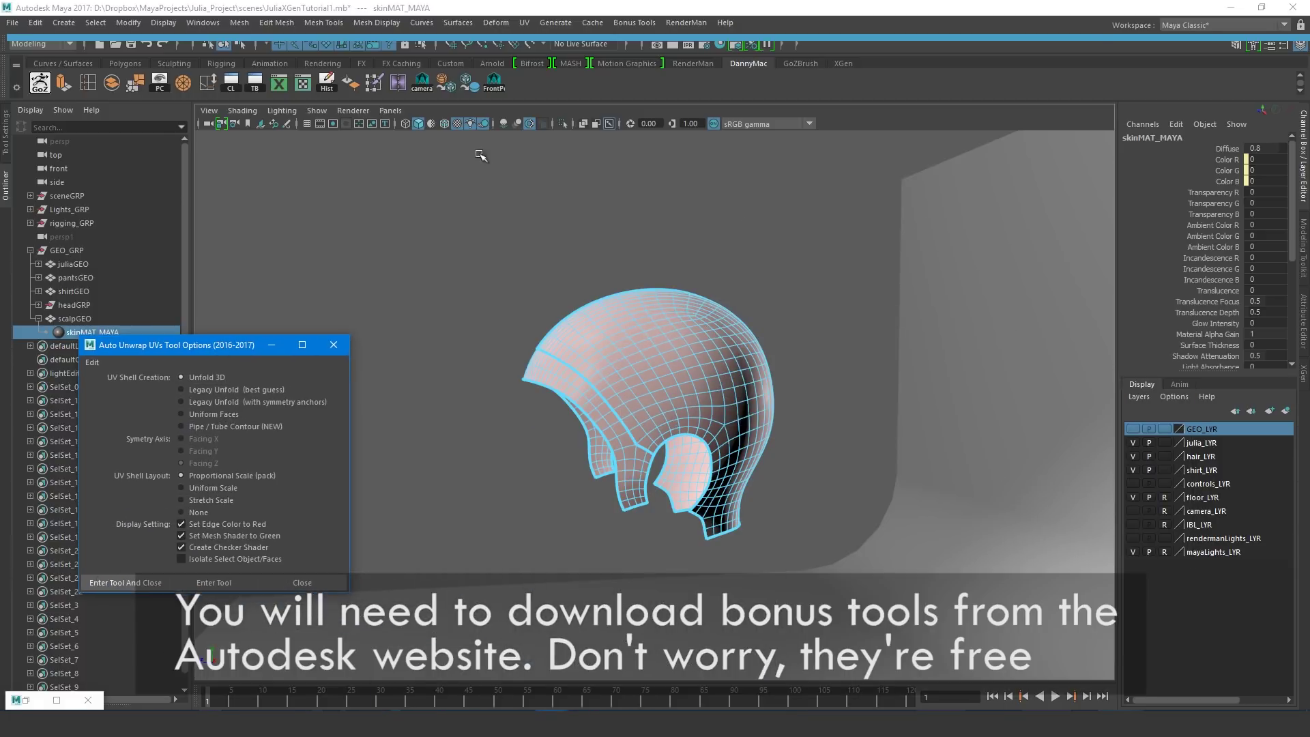
pyautogui.press('space')
pyautogui.click(955, 365)
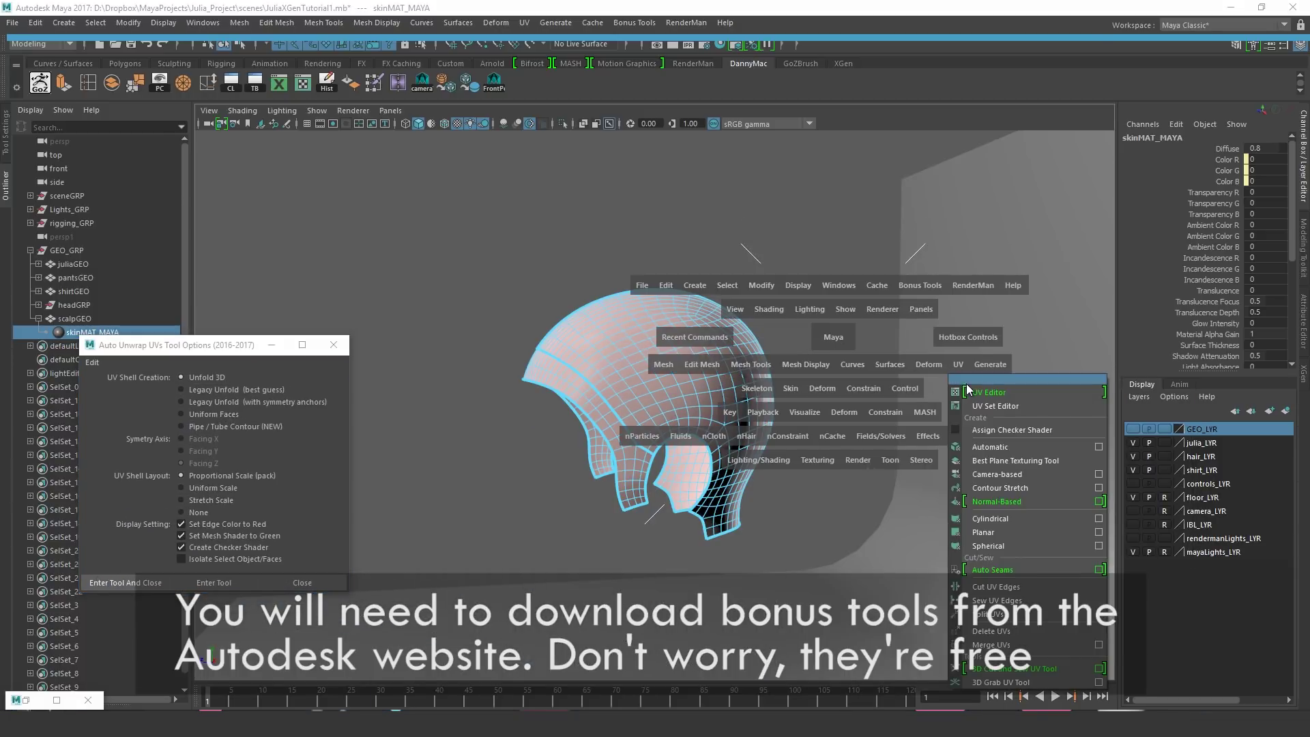
pyautogui.click(969, 391)
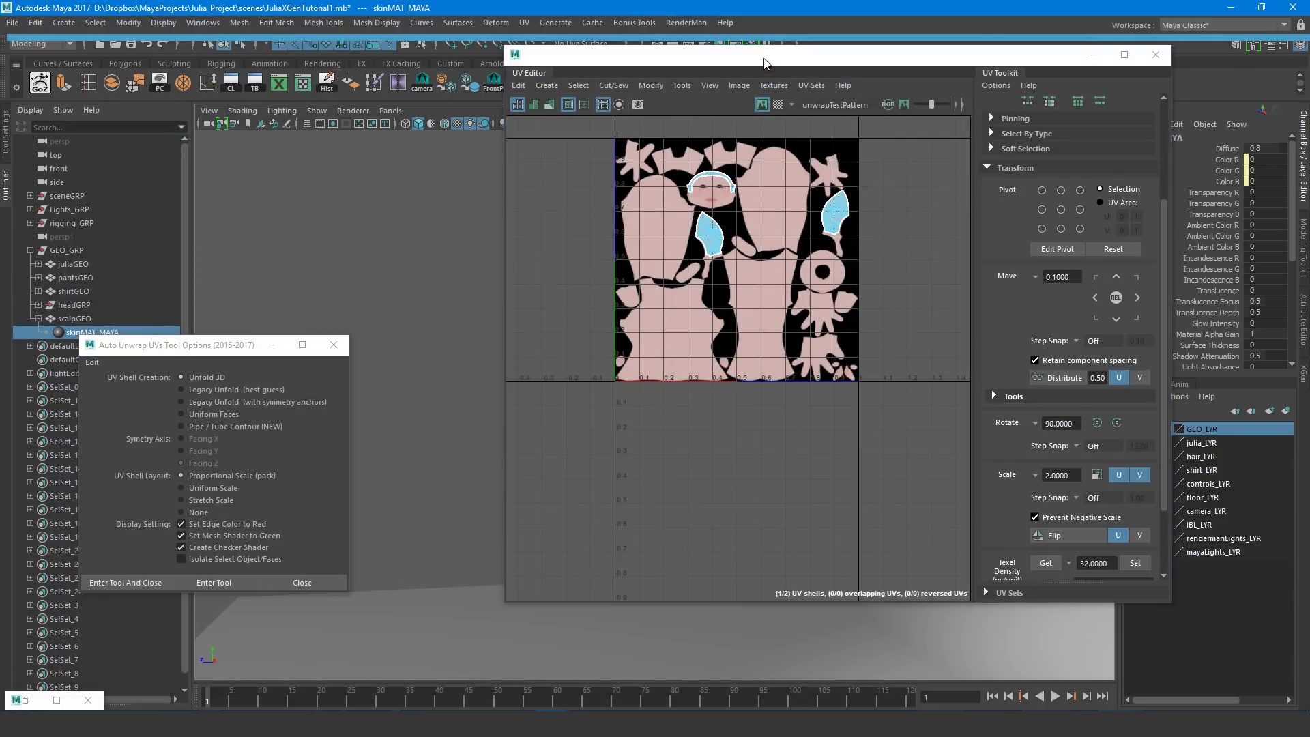
pyautogui.moveTo(764, 63); pyautogui.dragTo(1056, 128)
# Auto-unwrap scalpGEO's UVs through Enter Tool, Continue and Done, then close the settings
pyautogui.moveTo(633, 351); pyautogui.dragTo(681, 321, button='right')
pyautogui.click(212, 580)
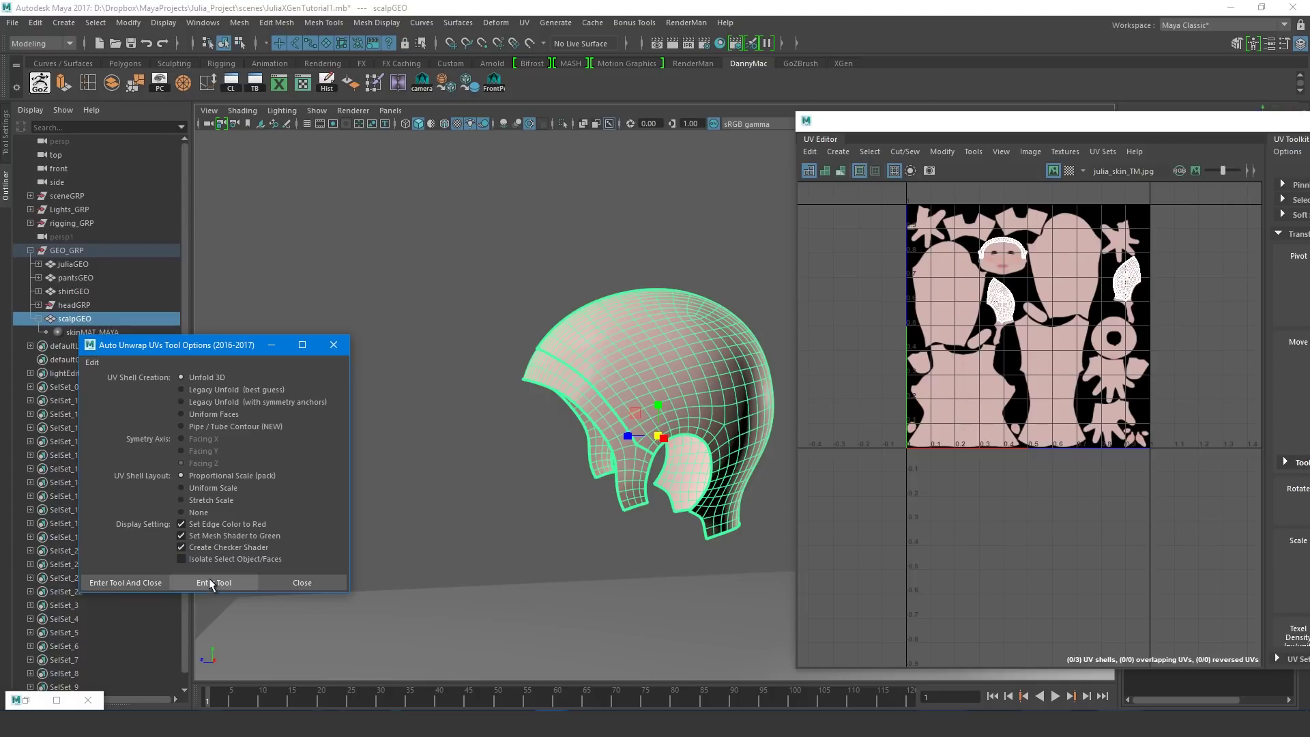
pyautogui.click(648, 206)
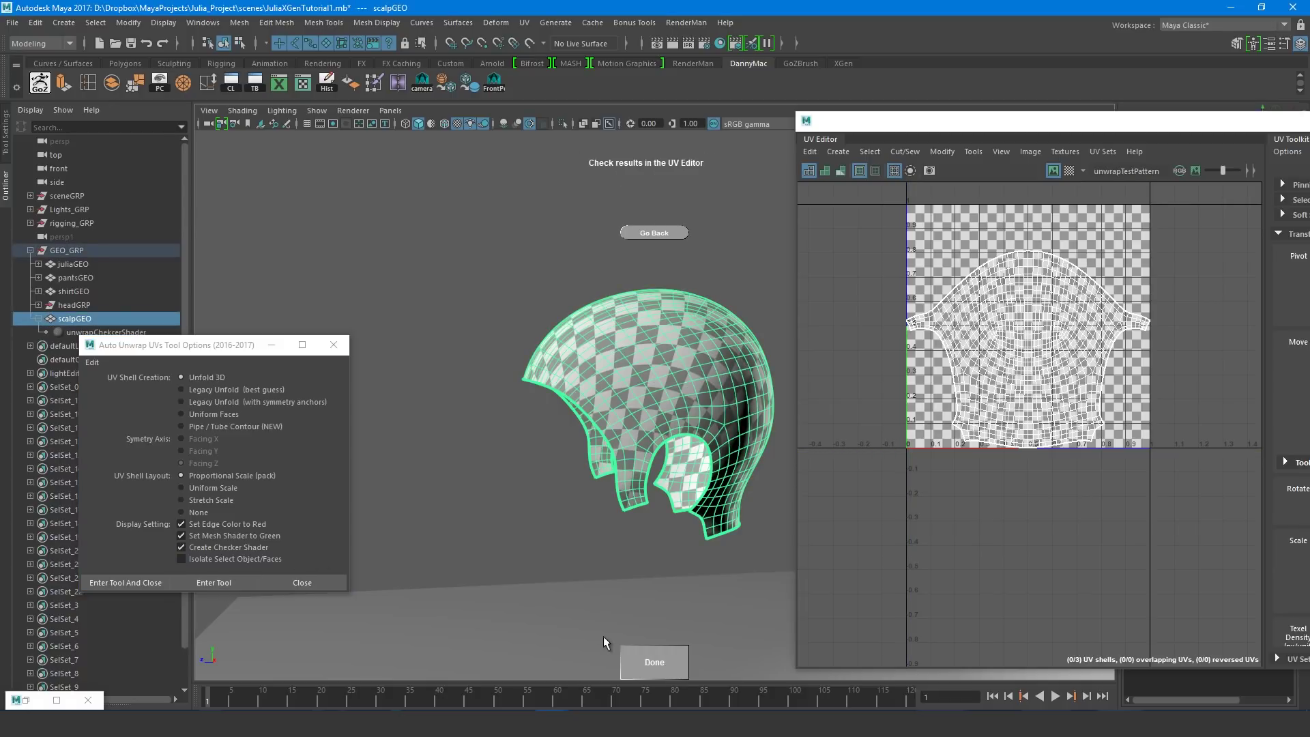
pyautogui.click(647, 667)
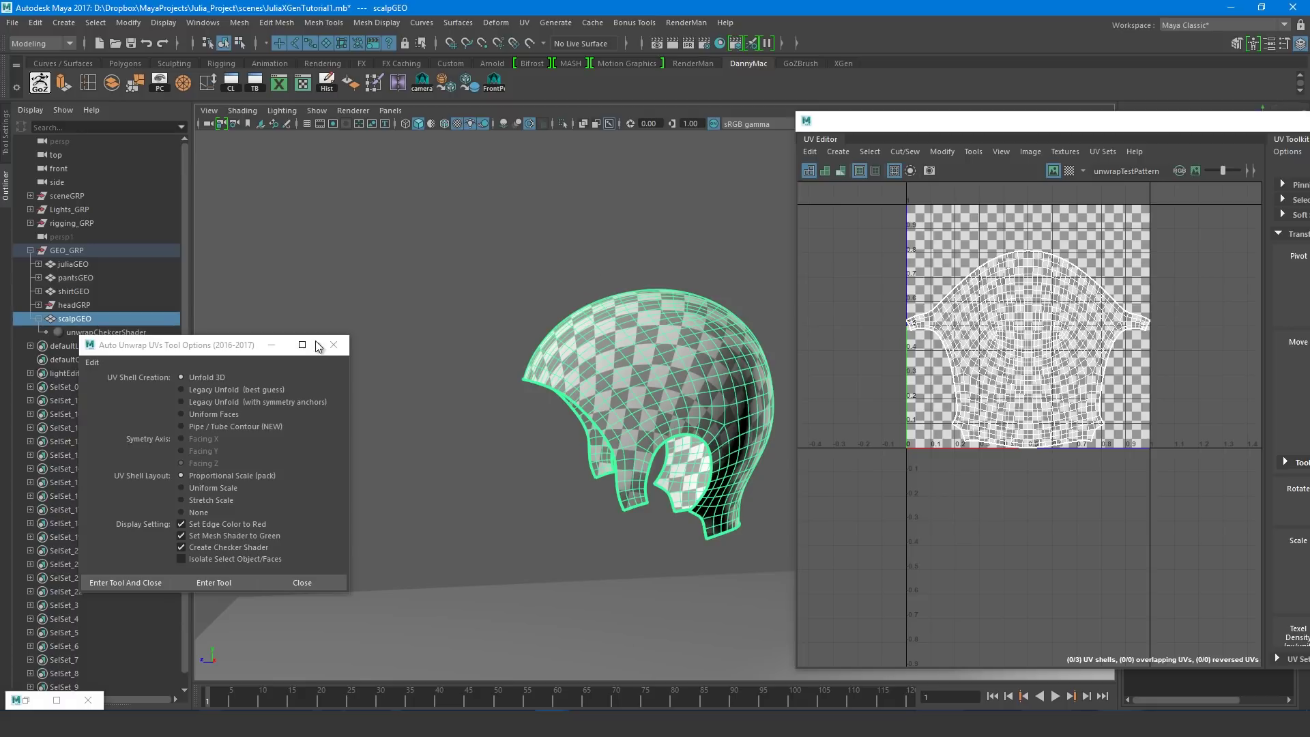
pyautogui.click(333, 345)
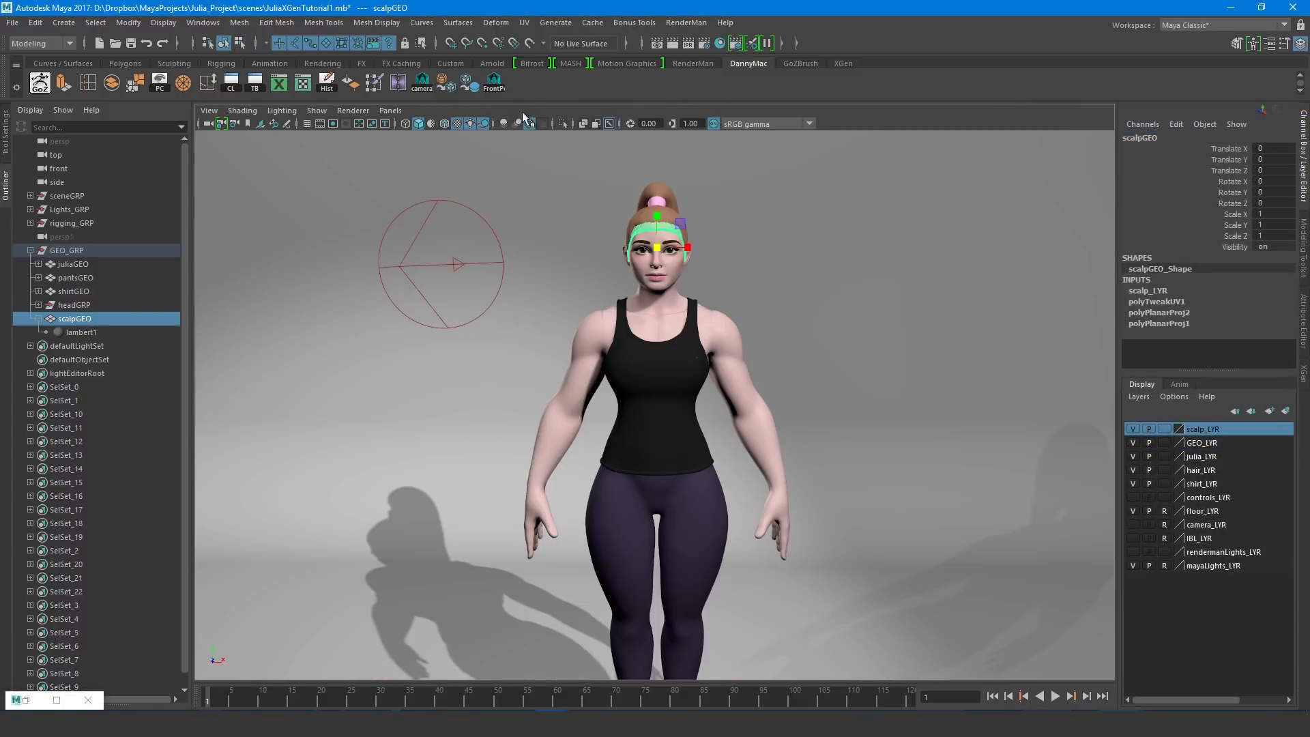
# Template scalp_LYR and hide juliaGEO, pantsGEO, shirtGEO and headGRP with Ctrl+H
pyautogui.click(1165, 429)
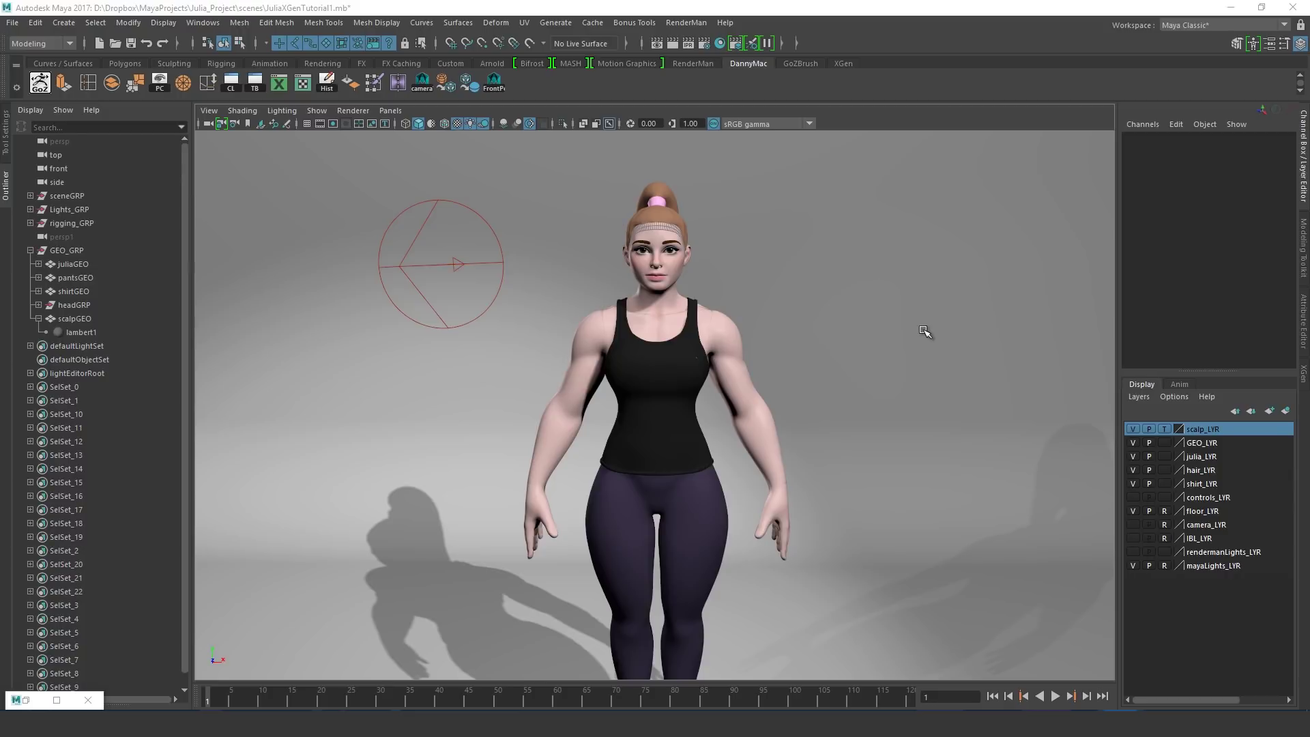
pyautogui.click(72, 264)
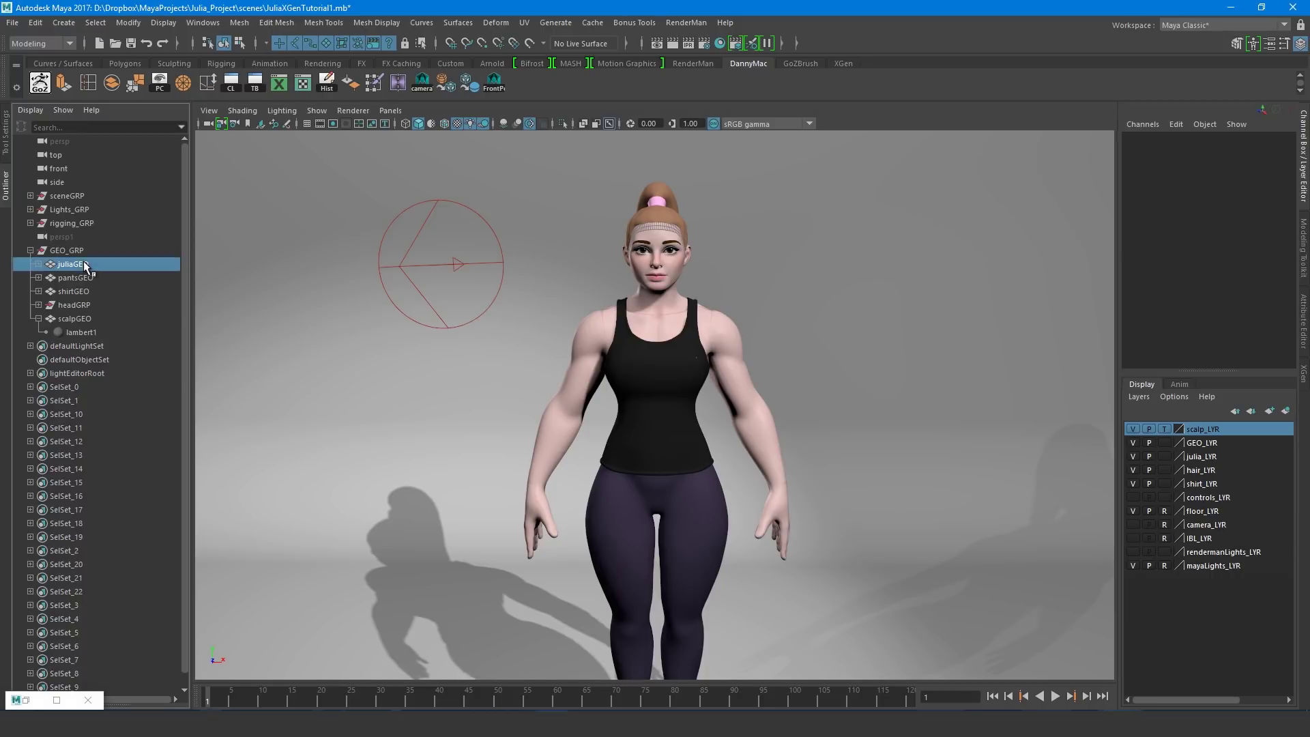
pyautogui.keyDown('shift'); pyautogui.click(80, 279); pyautogui.keyUp('shift')
pyautogui.keyDown('shift'); pyautogui.click(81, 292); pyautogui.keyUp('shift')
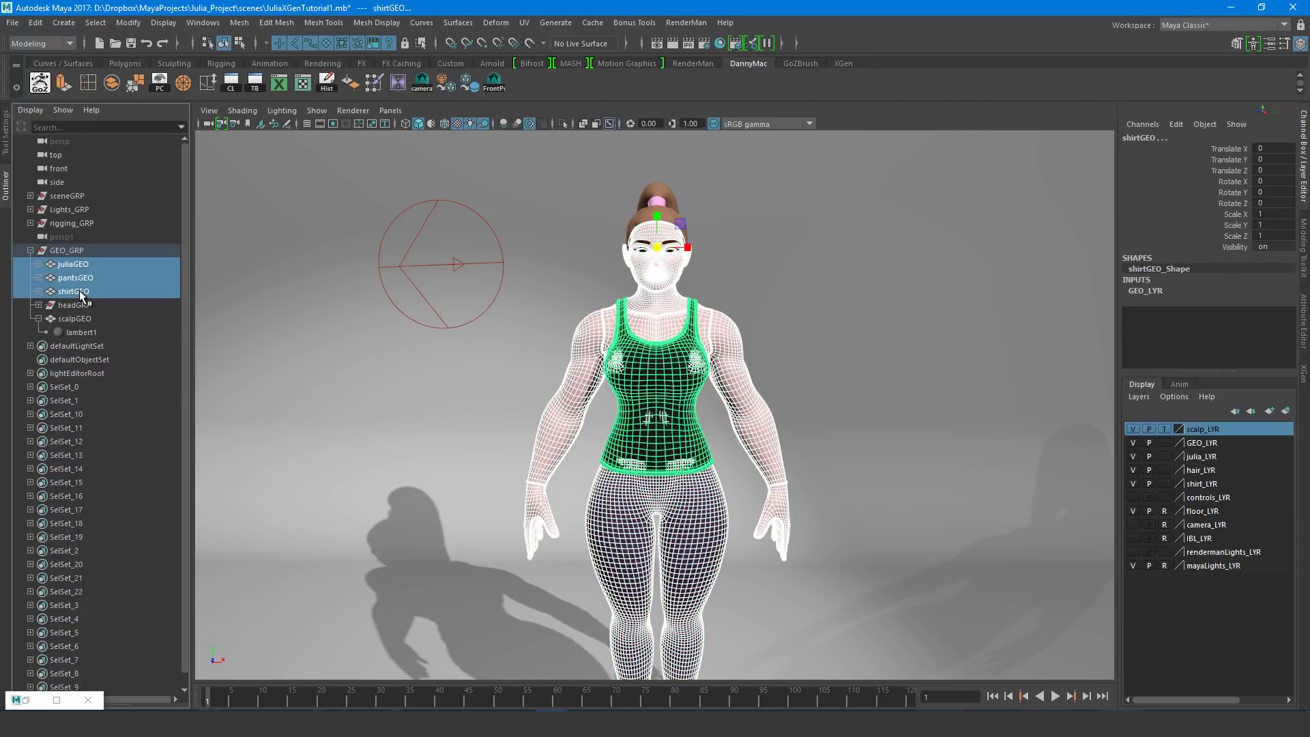
pyautogui.hotkey('ctrl', 'h')
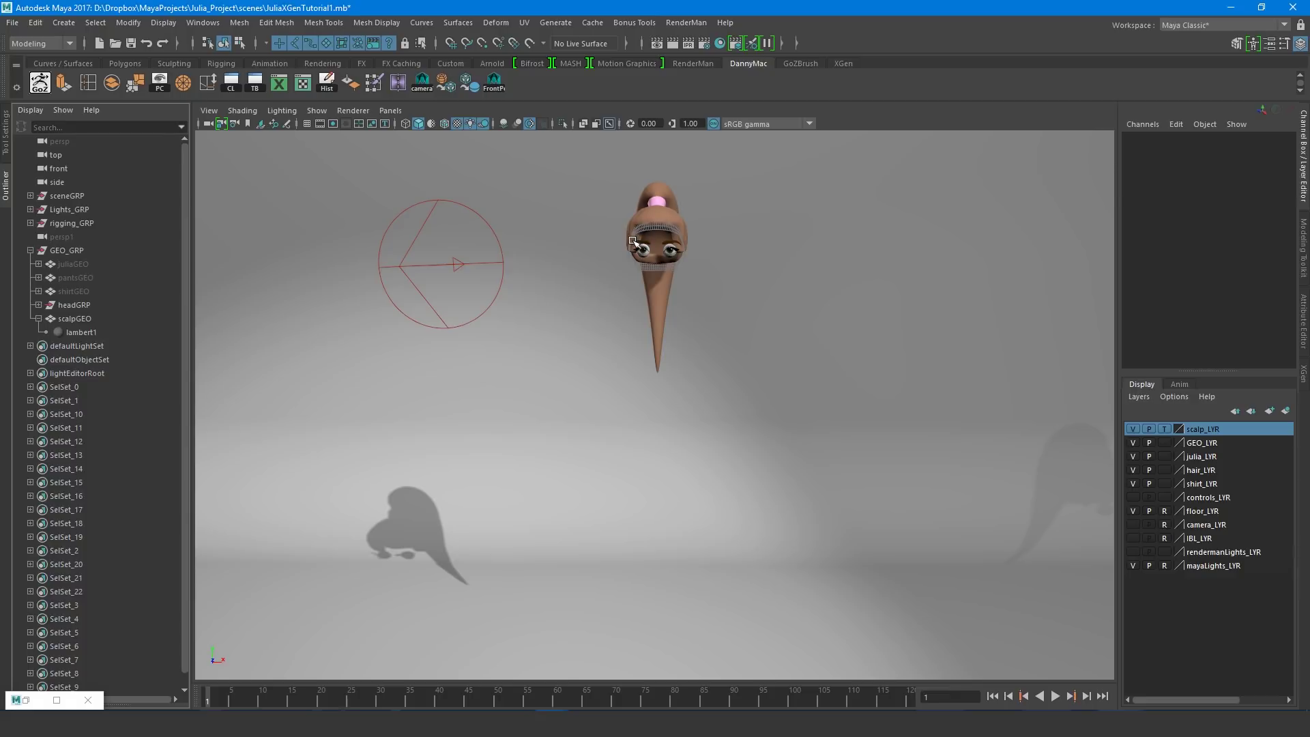
pyautogui.keyDown('alt'); pyautogui.moveTo(572, 246); pyautogui.dragTo(871, 248, button='right'); pyautogui.keyUp('alt')
pyautogui.keyDown('alt'); pyautogui.moveTo(871, 249); pyautogui.dragTo(879, 471, button='middle'); pyautogui.keyUp('alt')
pyautogui.click(60, 306)
pyautogui.hotkey('ctrl', 'h')
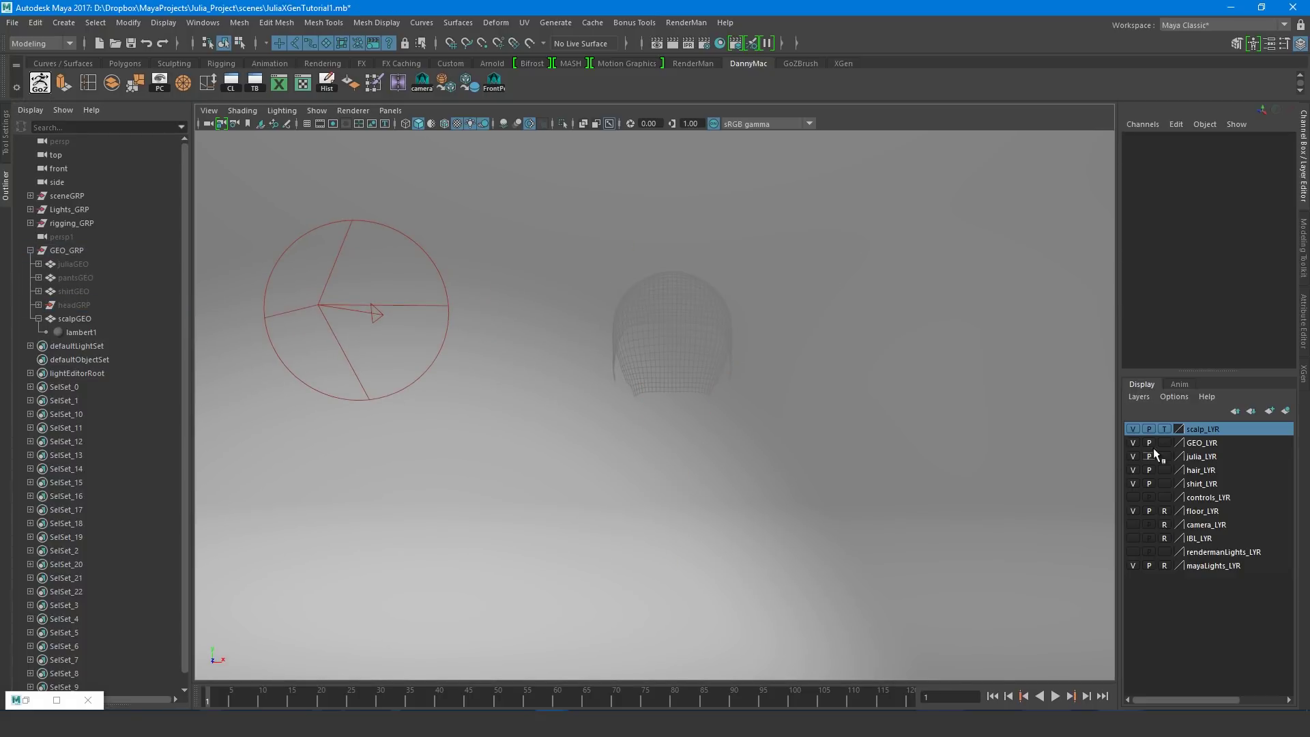
# Clear the template flag on scalp_LYR and select the shaded scalpGEO cap
pyautogui.doubleClick(1164, 429)
pyautogui.keyDown('alt'); pyautogui.moveTo(927, 373); pyautogui.dragTo(591, 299); pyautogui.keyUp('alt')
pyautogui.keyDown('alt'); pyautogui.moveTo(535, 329); pyautogui.dragTo(748, 330, button='right'); pyautogui.keyUp('alt')
pyautogui.keyDown('alt'); pyautogui.moveTo(669, 283); pyautogui.dragTo(694, 367, button='middle'); pyautogui.keyUp('alt')
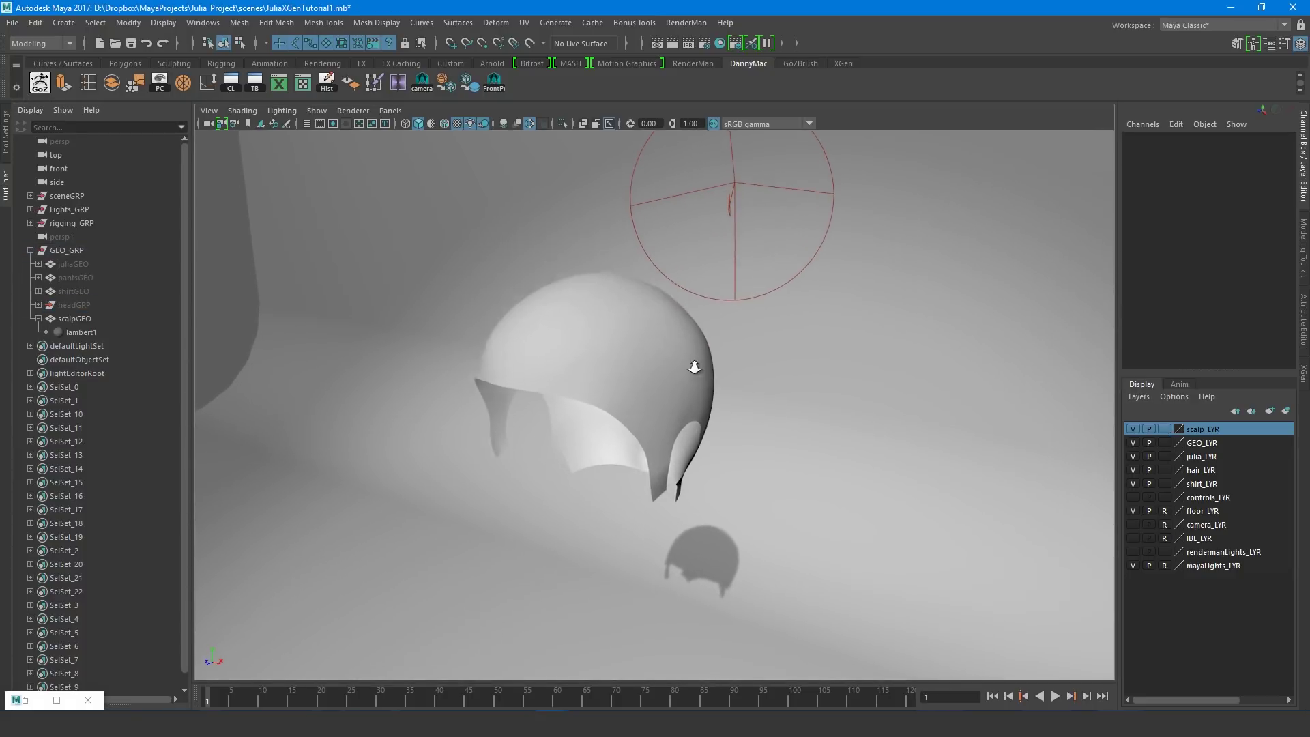
pyautogui.click(617, 369)
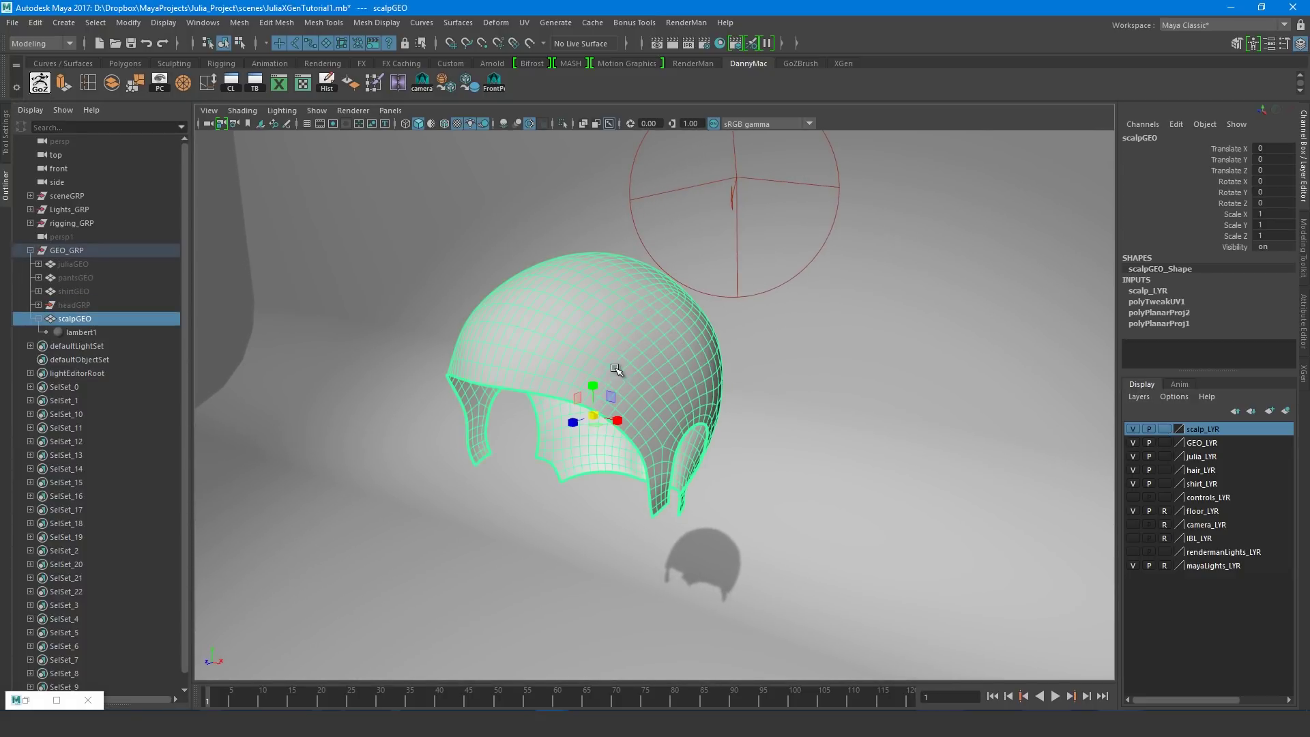
# In the XGen editor, start a new description named juliaDescription
pyautogui.click(844, 63)
pyautogui.click(38, 84)
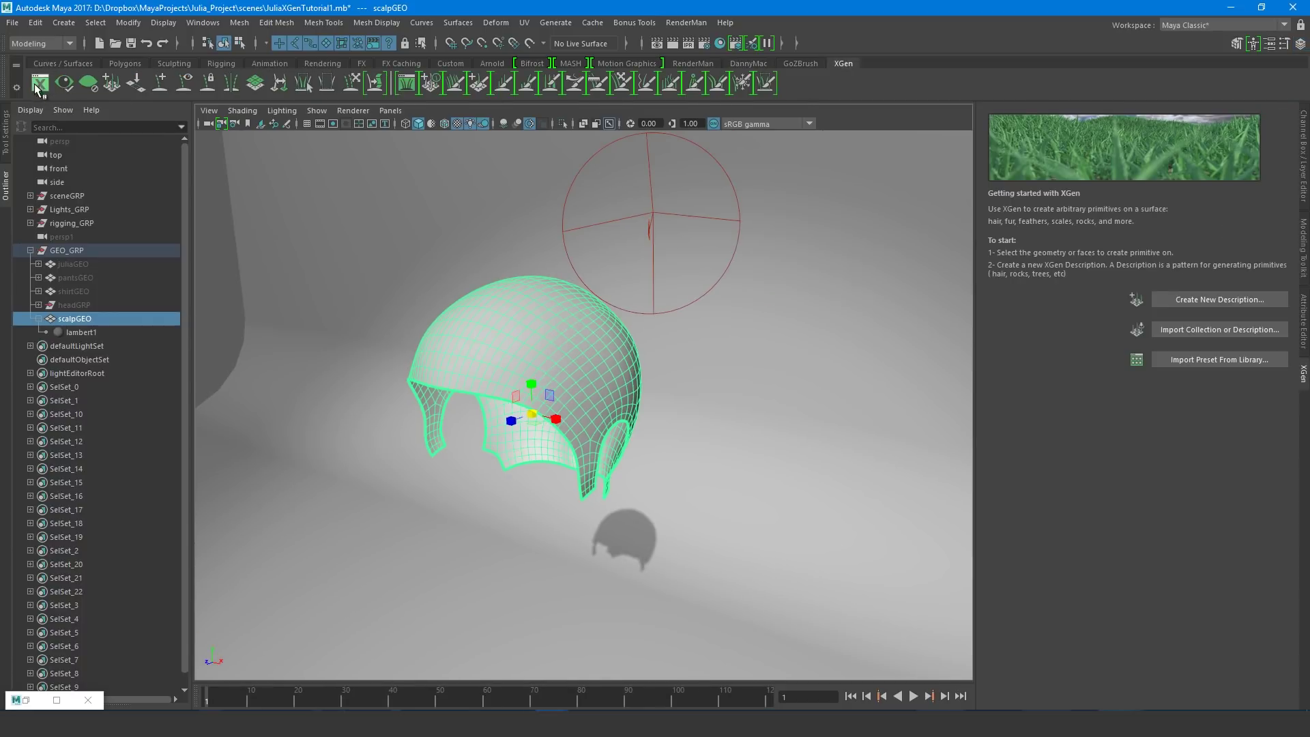
pyautogui.click(1212, 301)
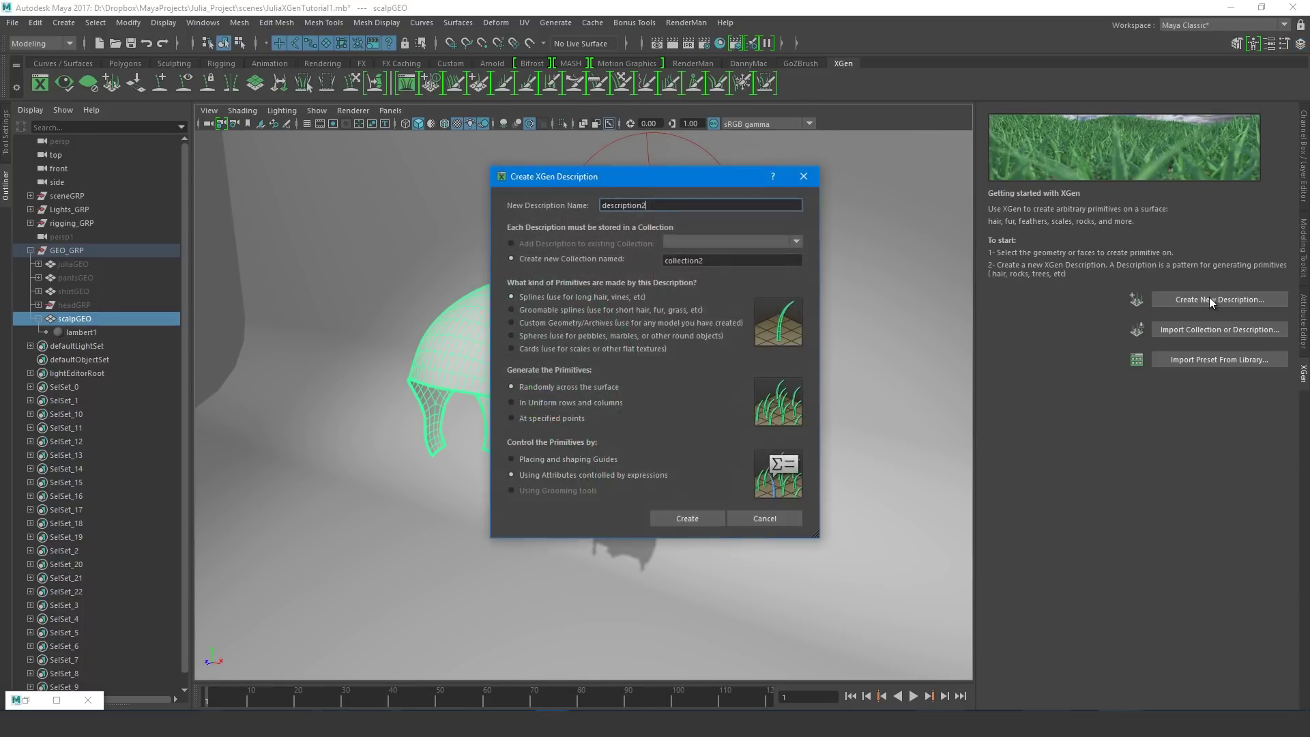
pyautogui.moveTo(662, 202); pyautogui.dragTo(577, 209)
pyautogui.write('julia')
pyautogui.press('Delete')
pyautogui.write('D')
# Name the collection juliaCollection, choose placing and shaping guides, and create the description
pyautogui.click(665, 263)
pyautogui.write('julia')
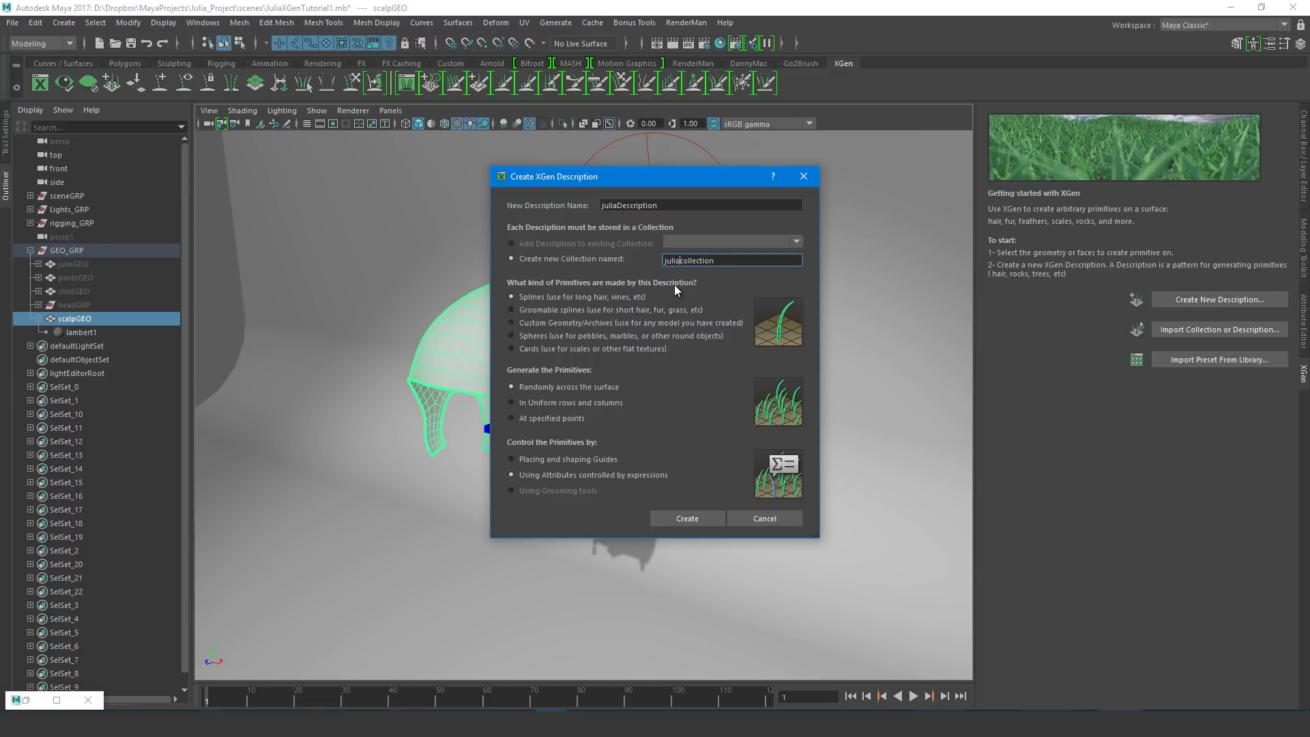
pyautogui.press('Delete')
pyautogui.write('C')
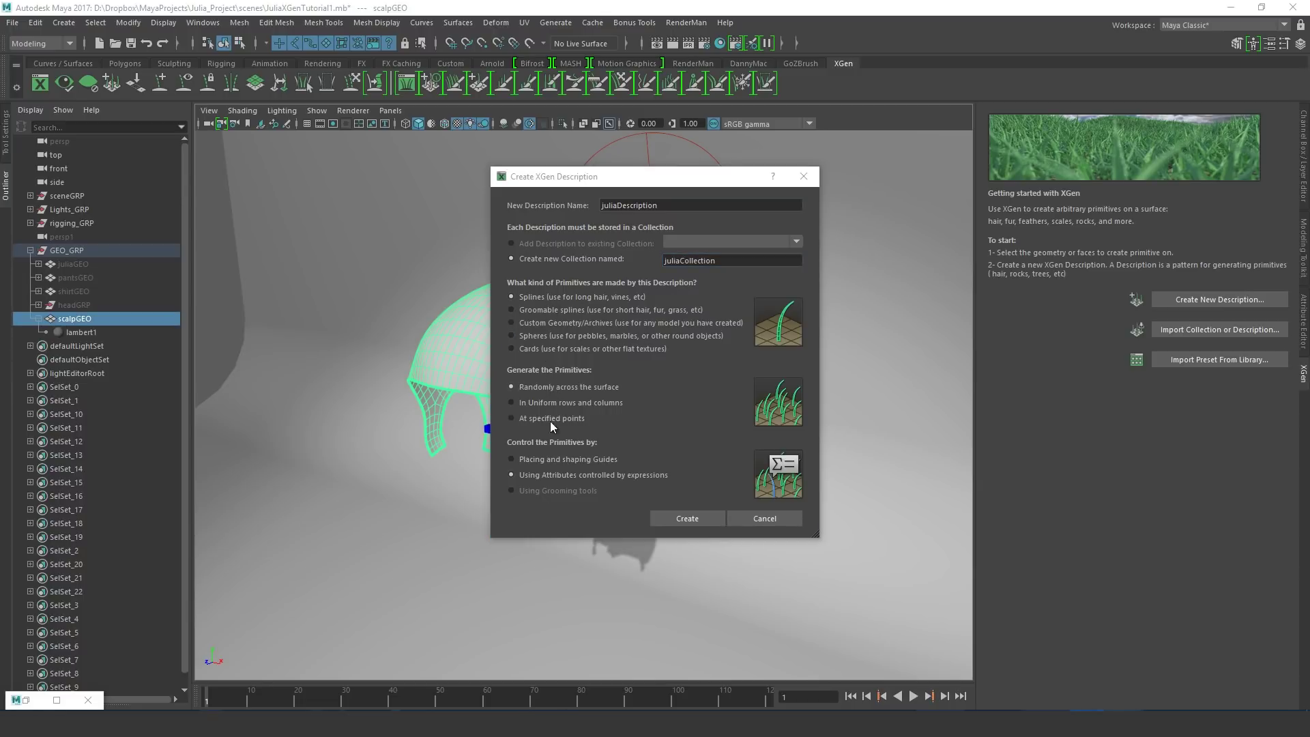
pyautogui.click(546, 459)
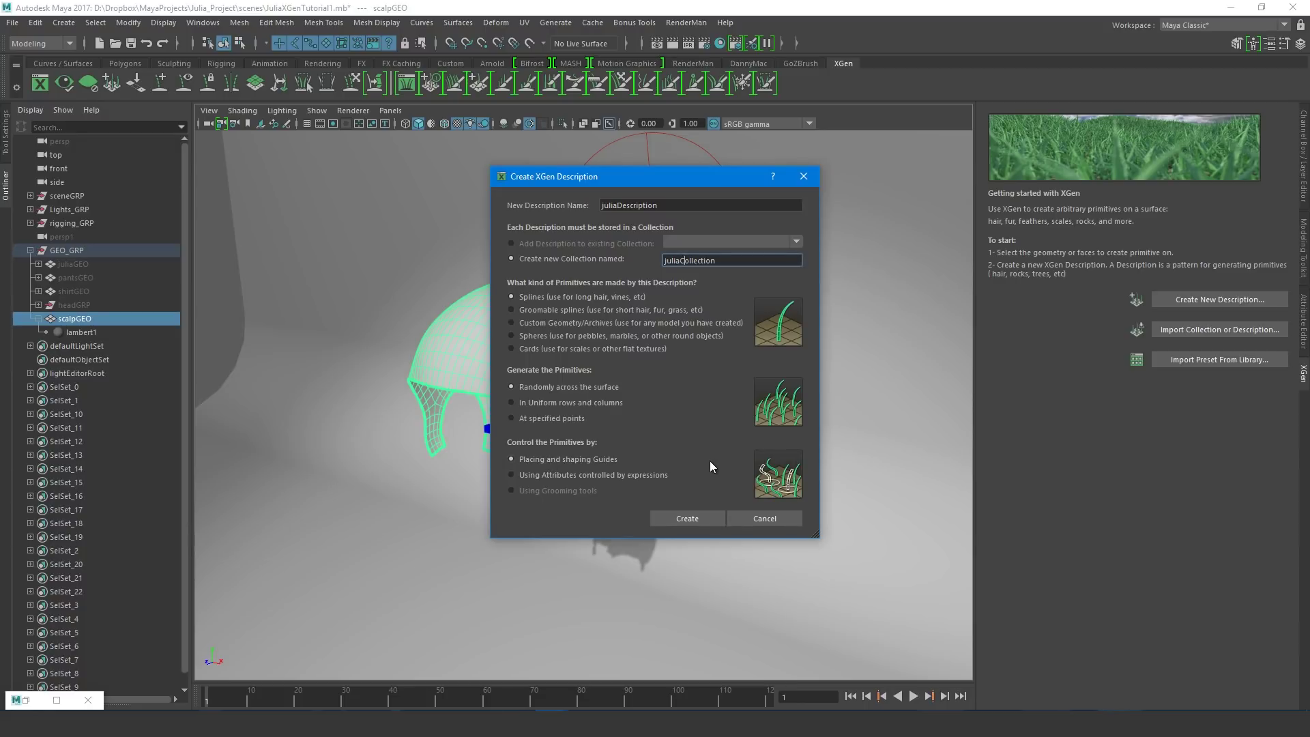
pyautogui.click(694, 519)
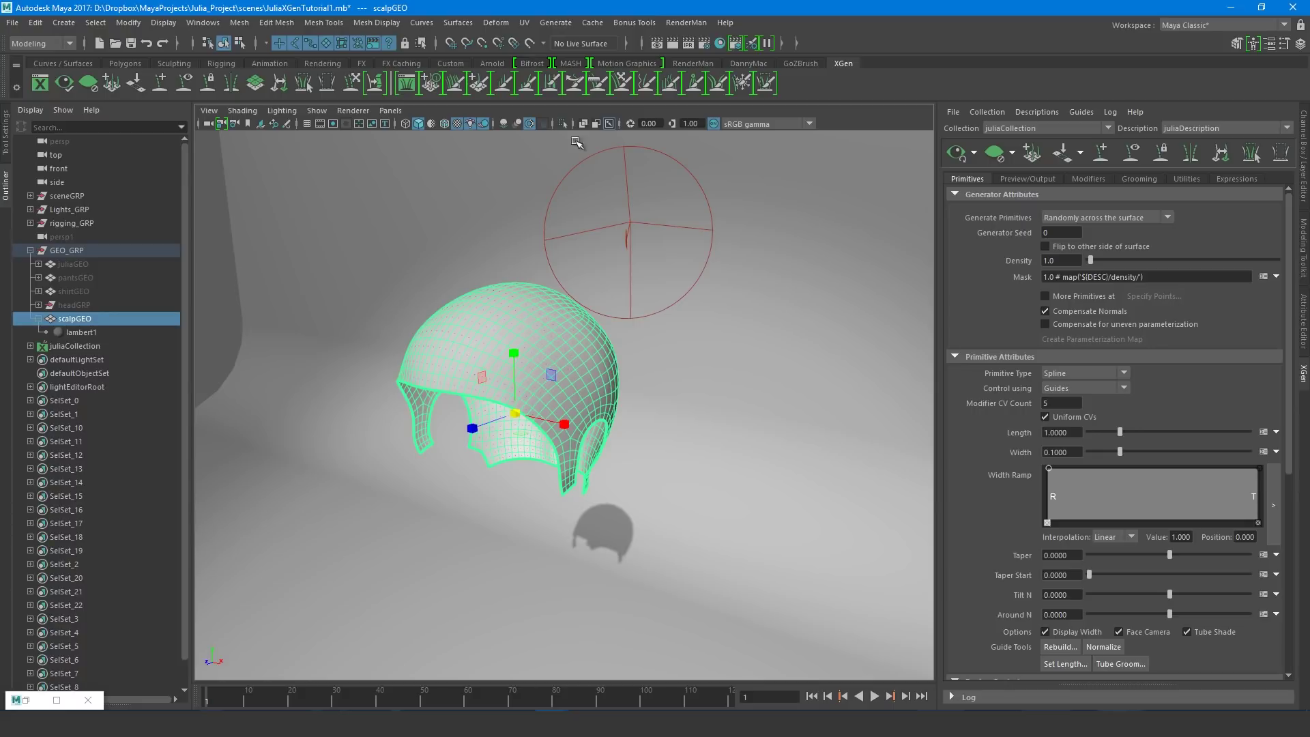
# Place three hair guides on one side of the scalp with Add or Move Guides
pyautogui.keyDown('alt'); pyautogui.moveTo(556, 380); pyautogui.dragTo(536, 375); pyautogui.keyUp('alt')
pyautogui.keyDown('alt'); pyautogui.moveTo(535, 375); pyautogui.dragTo(588, 367, button='right'); pyautogui.keyUp('alt')
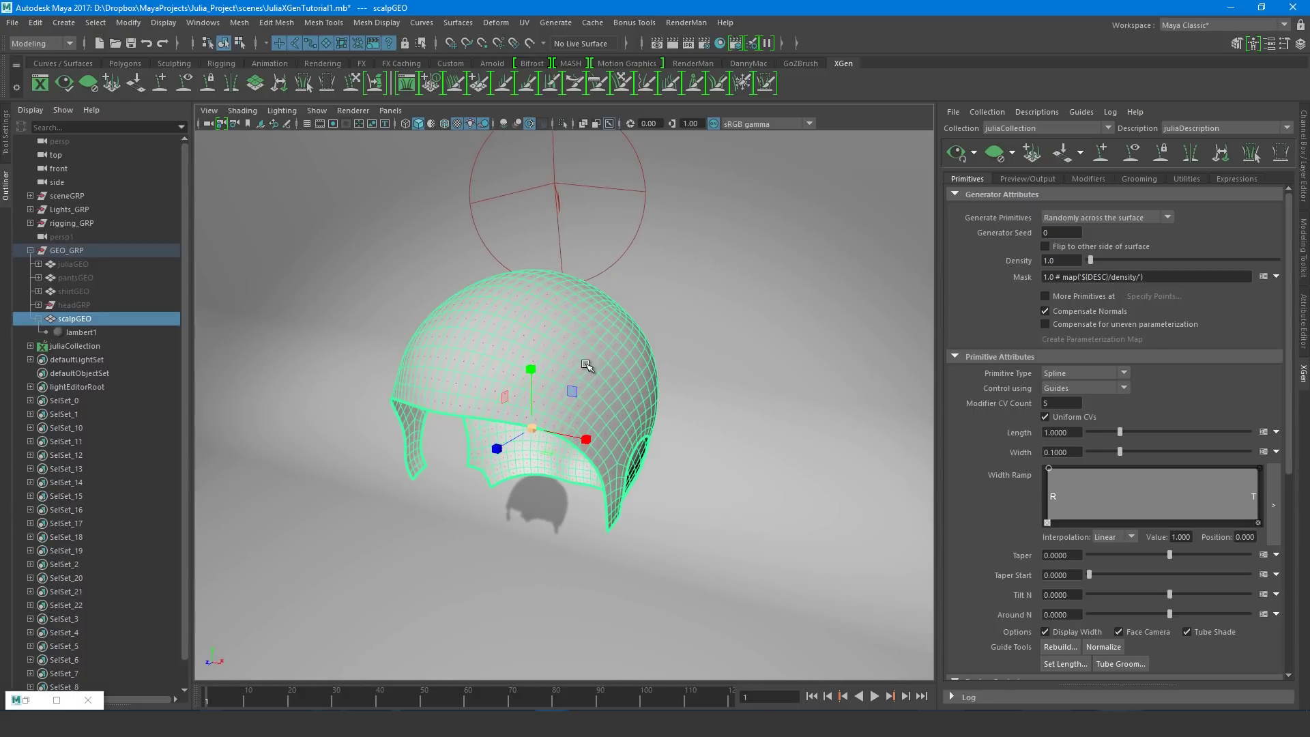
pyautogui.click(1099, 161)
pyautogui.keyDown('alt'); pyautogui.moveTo(524, 343); pyautogui.dragTo(717, 339); pyautogui.keyUp('alt')
pyautogui.click(592, 382)
pyautogui.click(599, 367)
pyautogui.click(606, 337)
# Marquee-select the three guides, mirror them to six, and update the XGen preview
pyautogui.keyDown('alt'); pyautogui.moveTo(716, 339); pyautogui.dragTo(565, 333, button='middle'); pyautogui.keyUp('alt')
pyautogui.keyDown('alt'); pyautogui.moveTo(565, 333); pyautogui.dragTo(635, 335, button='right'); pyautogui.keyUp('alt')
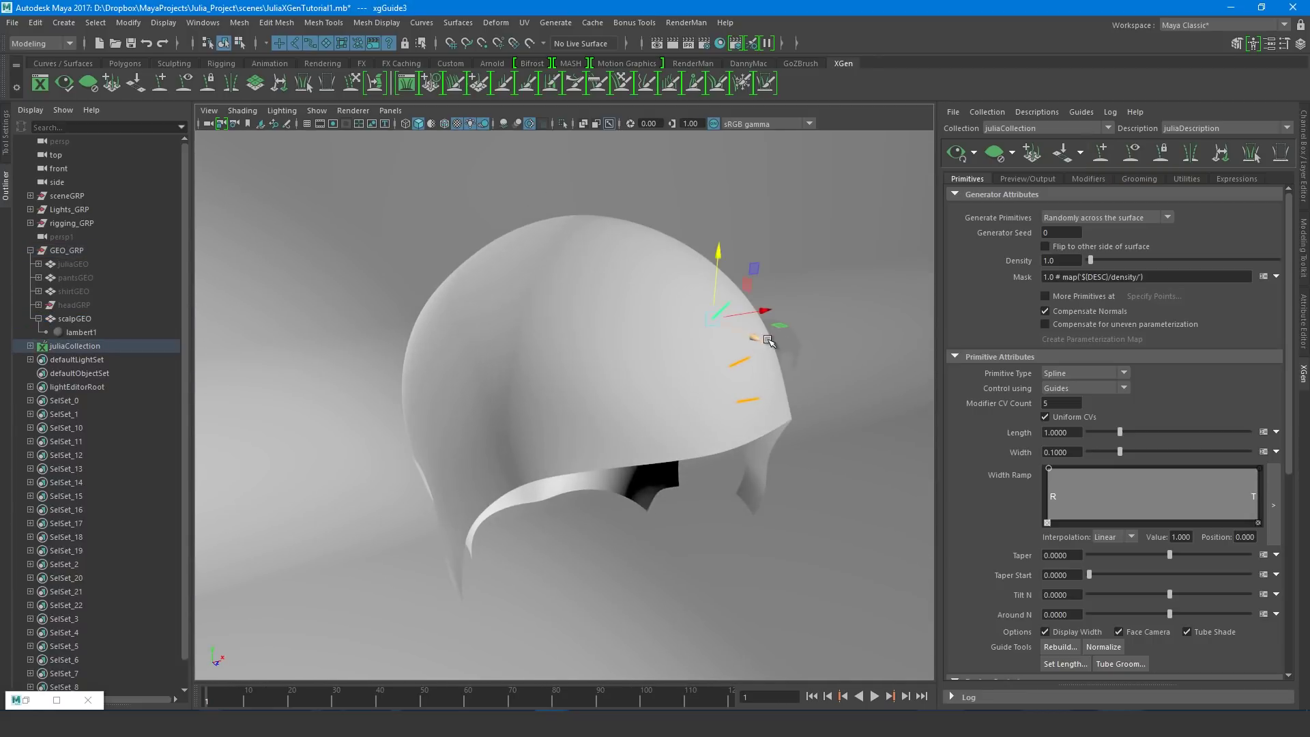
pyautogui.moveTo(828, 264); pyautogui.dragTo(677, 430)
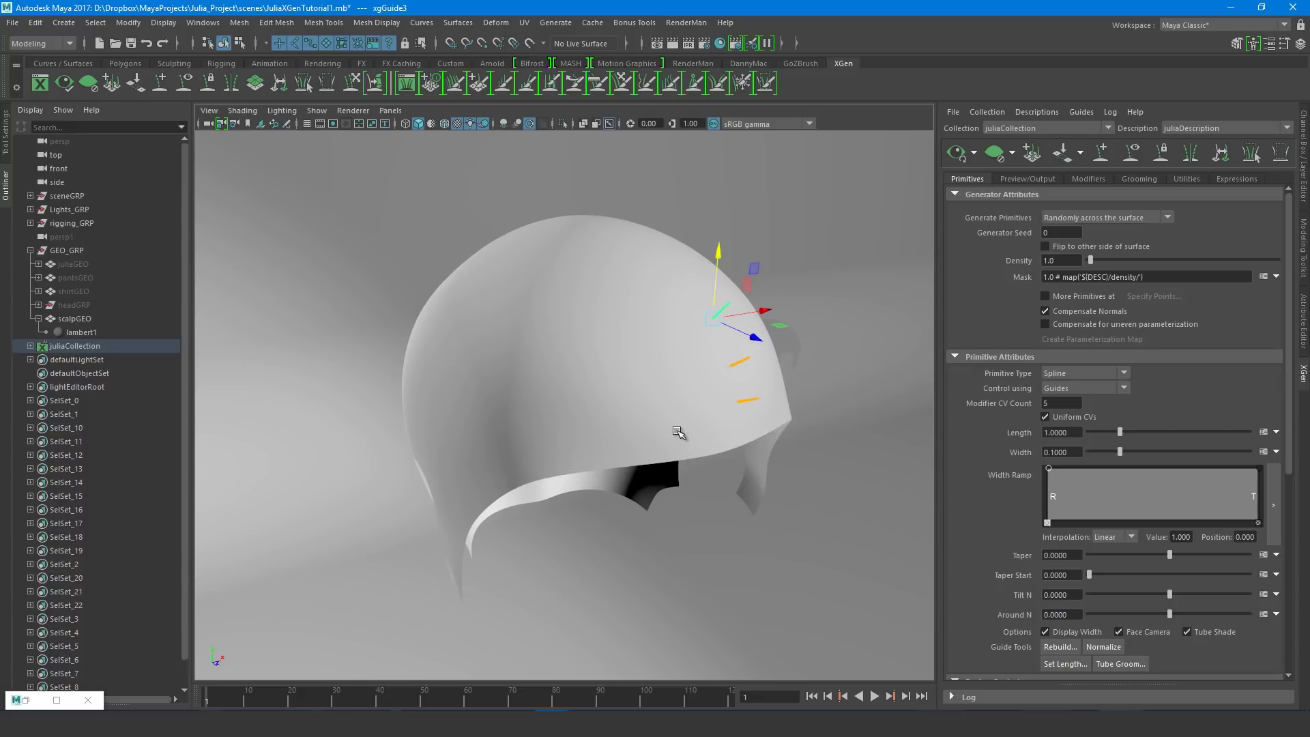
pyautogui.click(1191, 154)
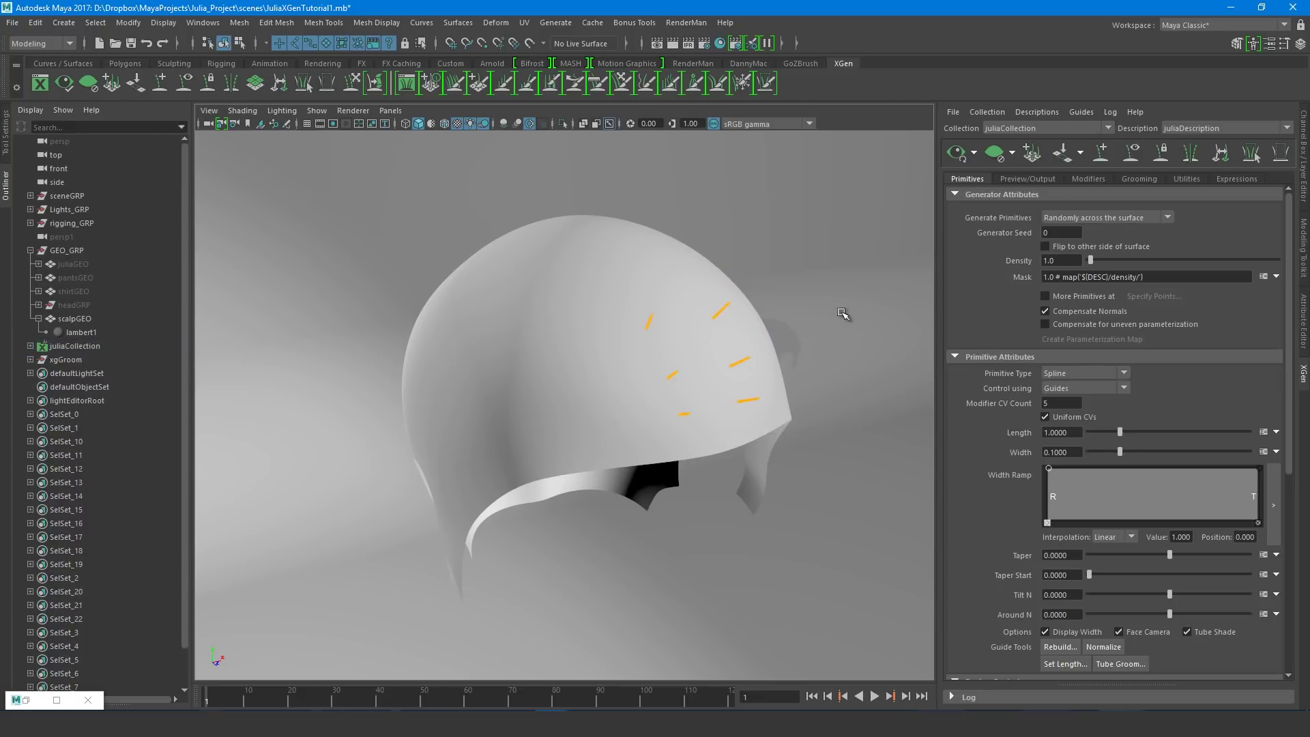
pyautogui.keyDown('alt'); pyautogui.moveTo(842, 313); pyautogui.dragTo(809, 321); pyautogui.keyUp('alt')
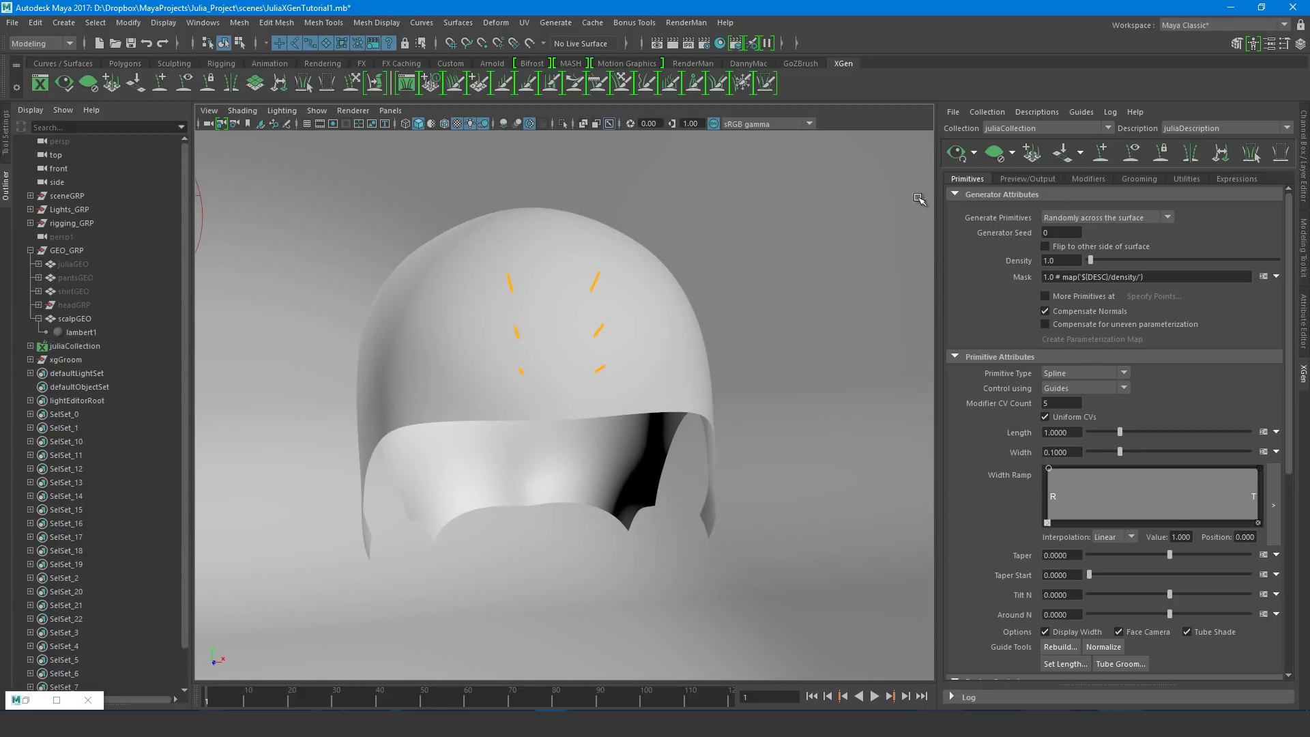
pyautogui.click(955, 154)
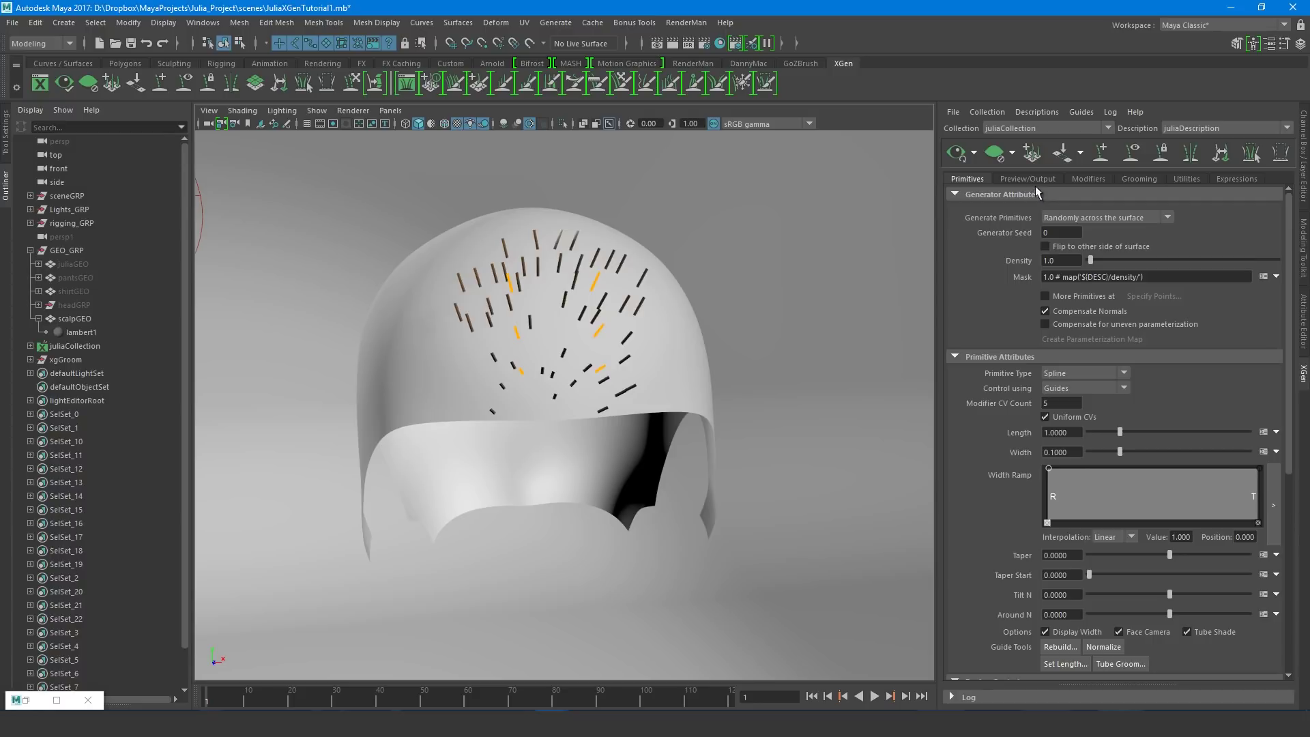
# Clear and refresh the XGen preview, then raise Density to 16.675
pyautogui.click(995, 155)
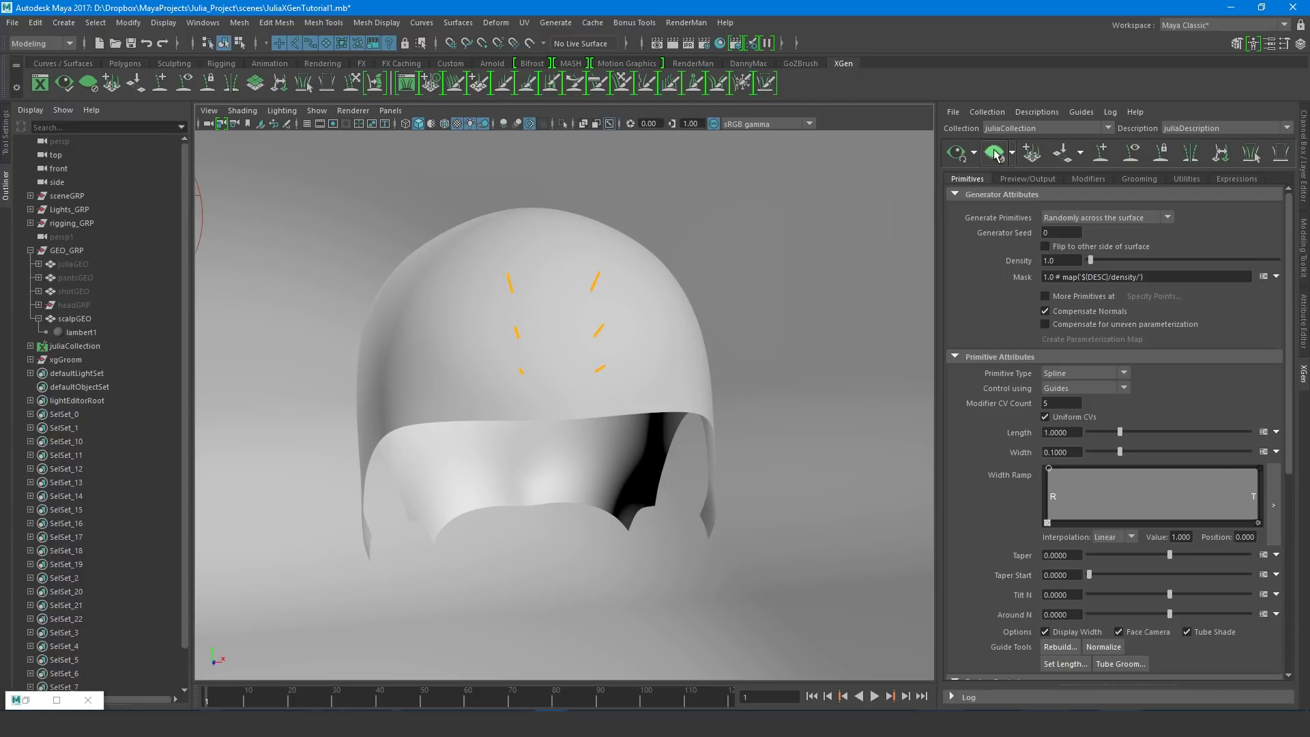
pyautogui.click(955, 153)
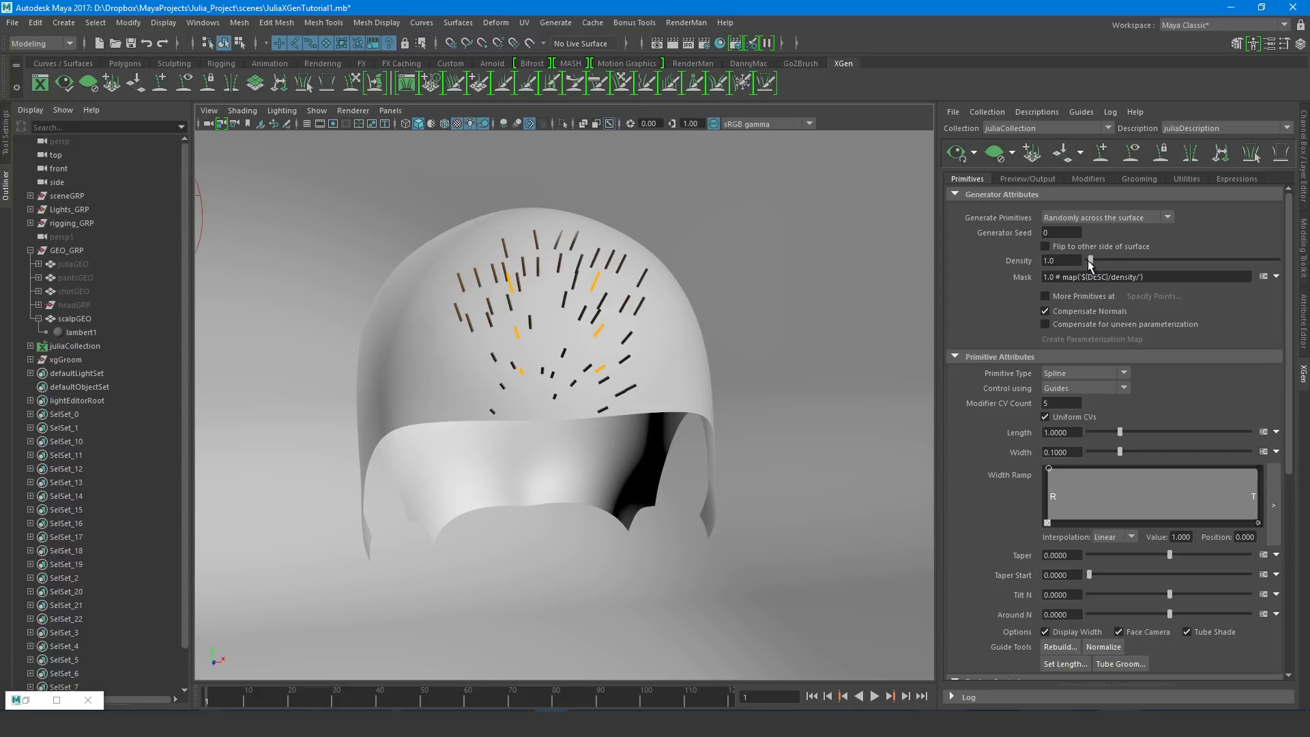
pyautogui.moveTo(1090, 265); pyautogui.dragTo(1120, 265)
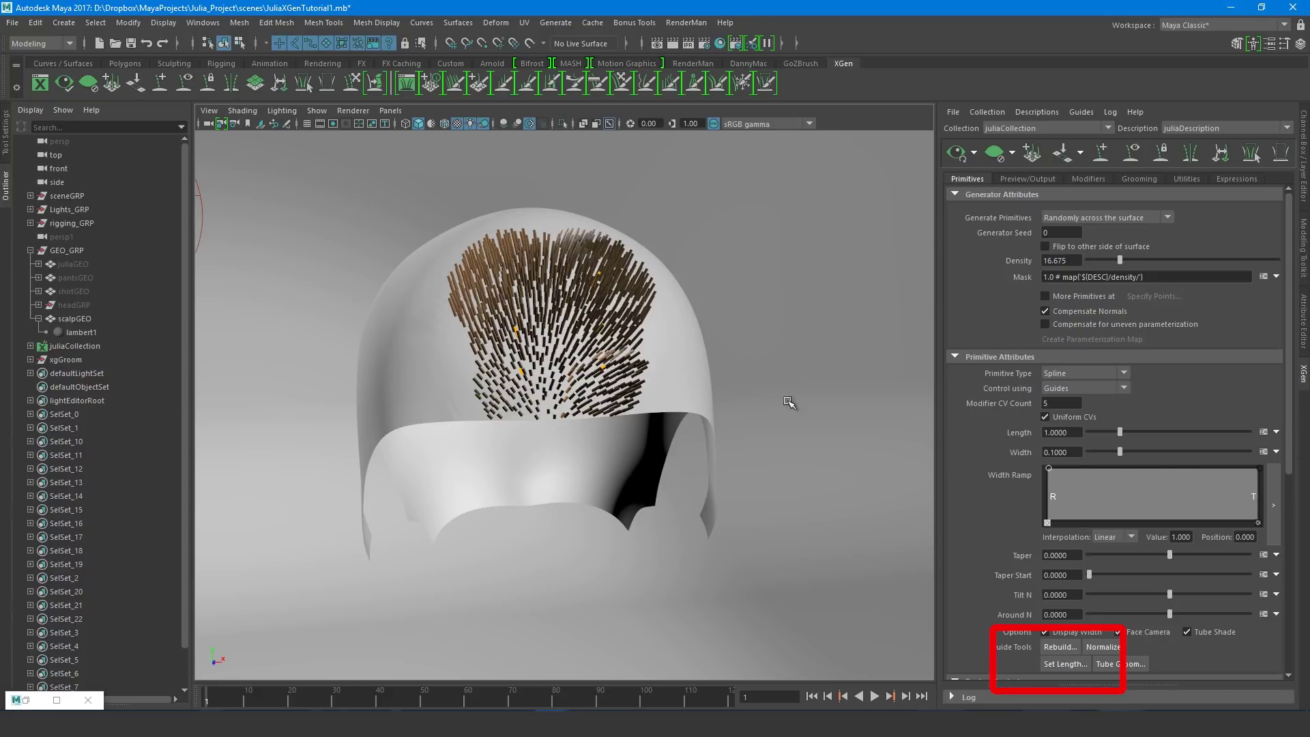
# Set the selected guides' length to 10 and refresh the hair preview
pyautogui.moveTo(754, 242); pyautogui.dragTo(539, 341)
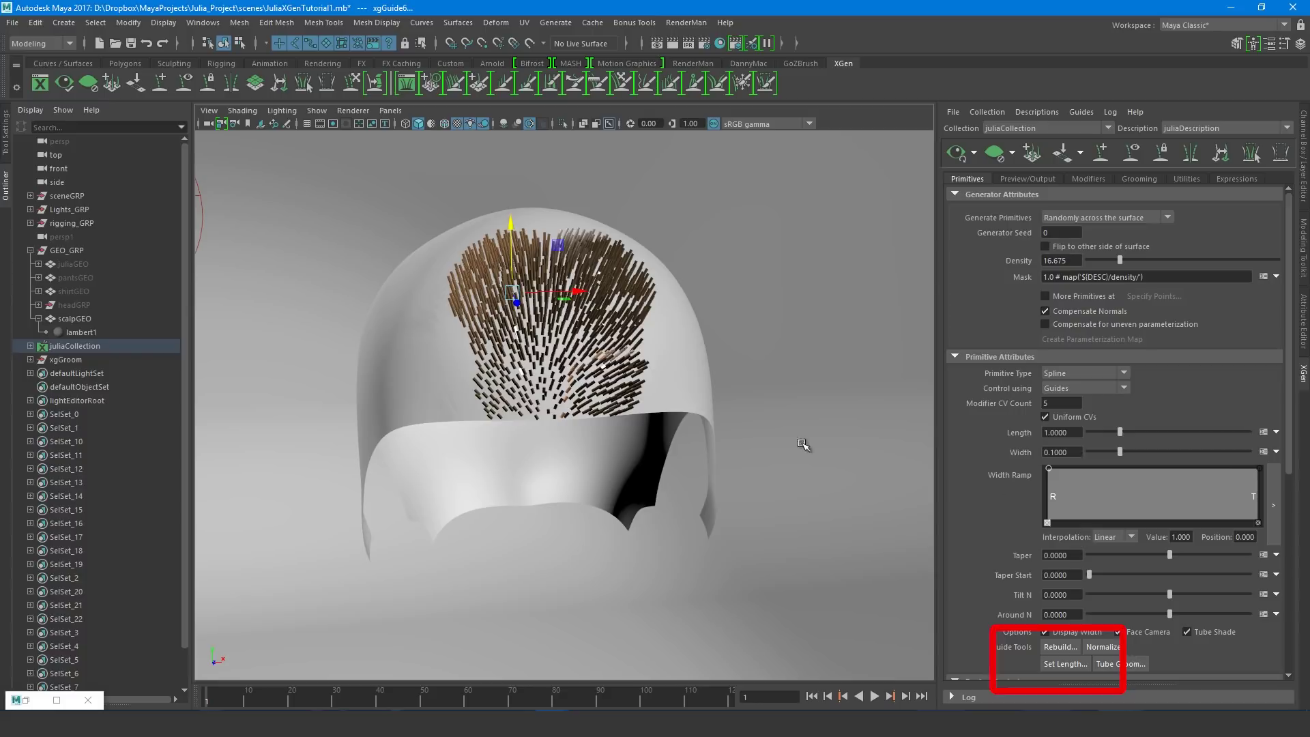
pyautogui.click(1063, 664)
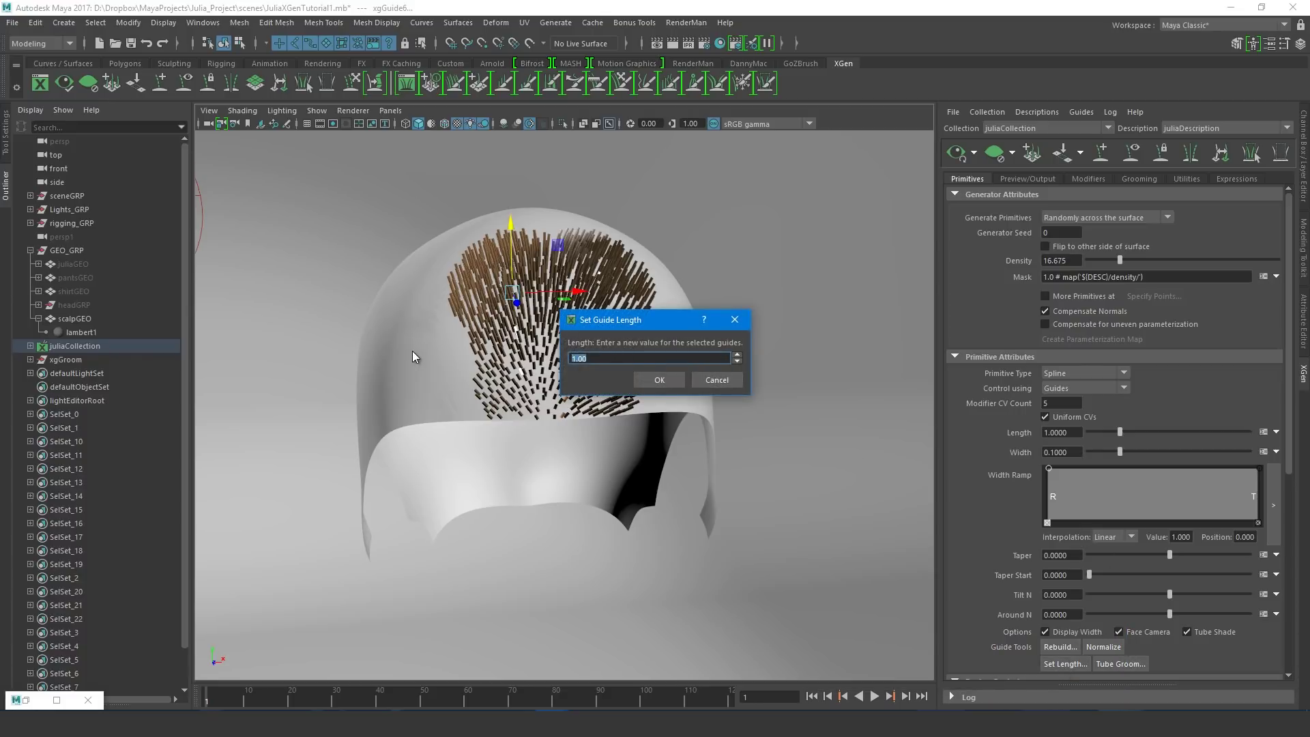
pyautogui.write('10')
pyautogui.click(682, 385)
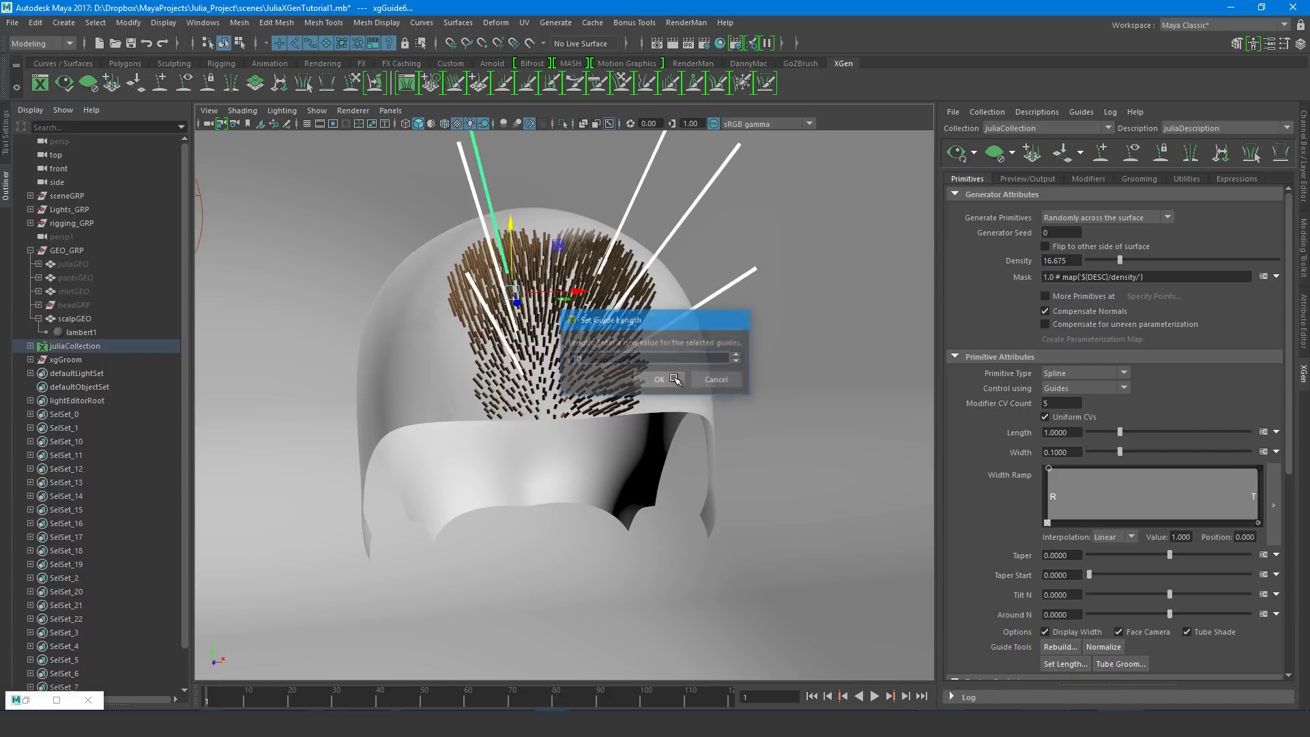
pyautogui.keyDown('alt'); pyautogui.moveTo(761, 371); pyautogui.dragTo(691, 418); pyautogui.keyUp('alt')
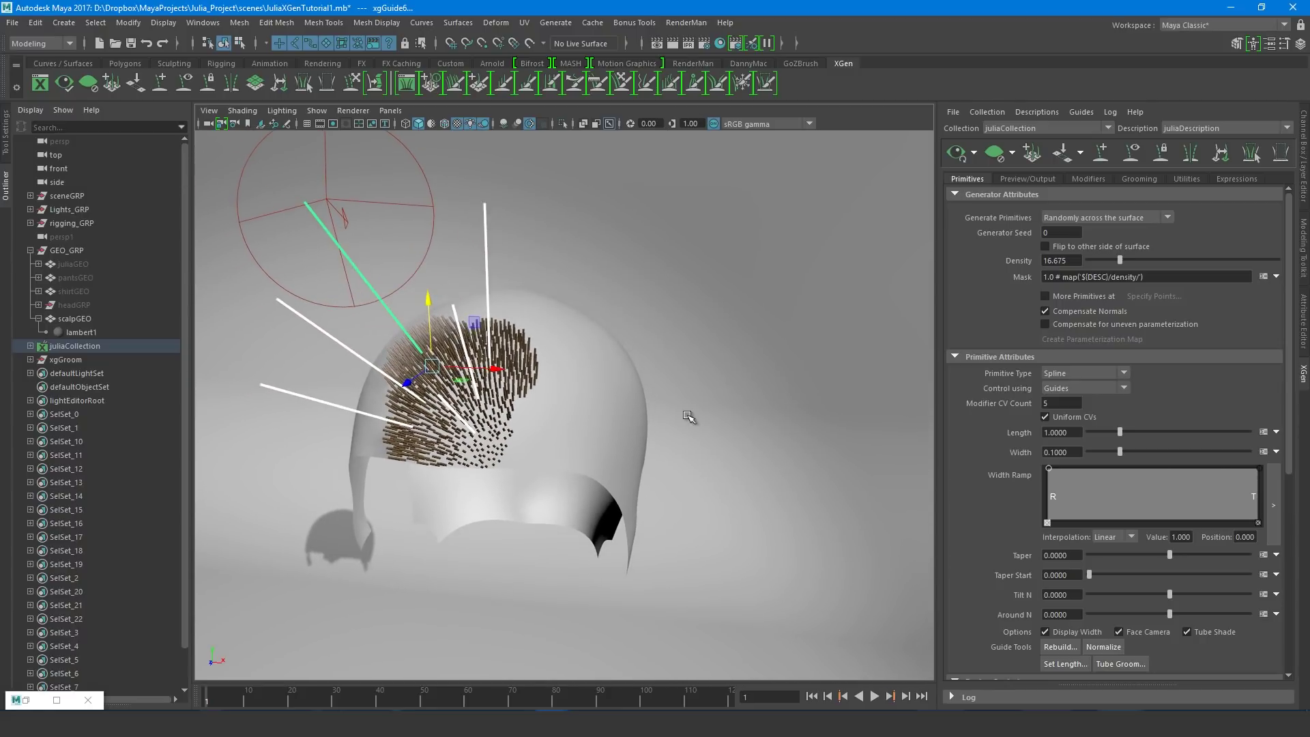
pyautogui.click(942, 157)
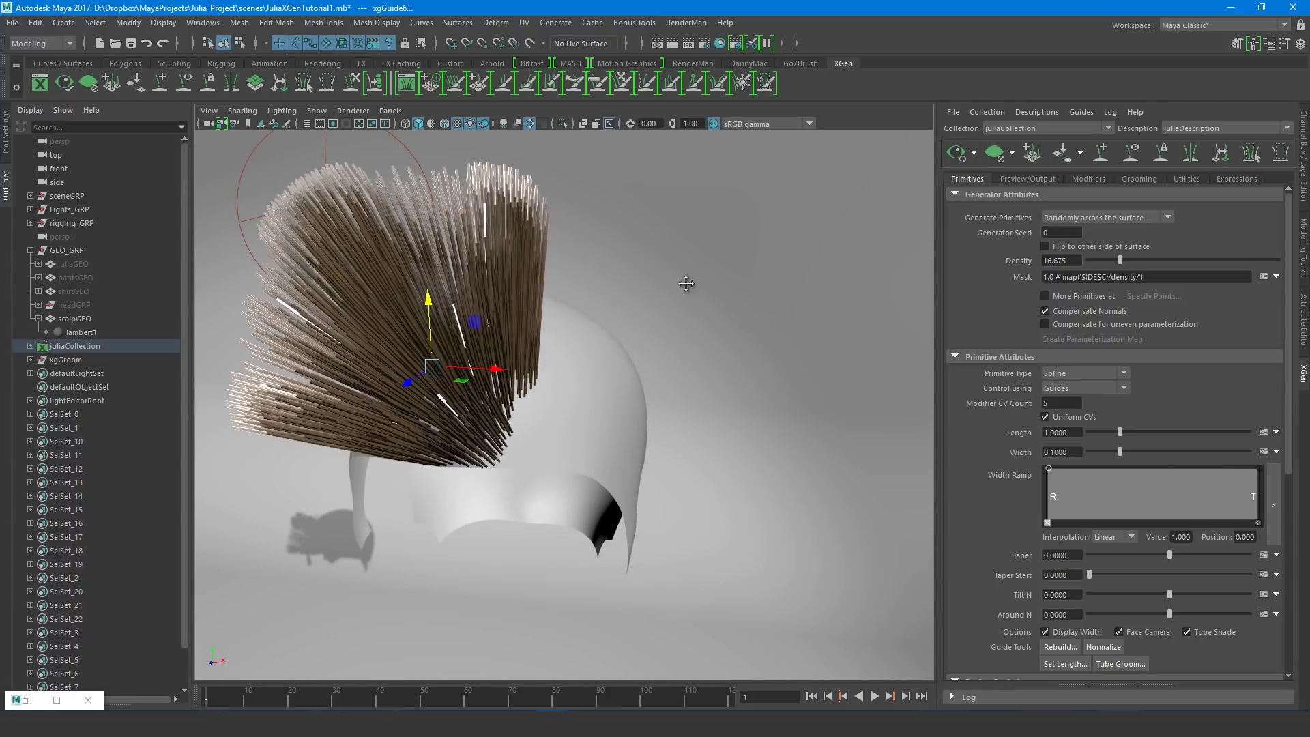
# Set hair Width 0.03, Taper 0.76 and Taper Start 0.365
pyautogui.keyDown('alt'); pyautogui.moveTo(687, 284); pyautogui.dragTo(743, 284); pyautogui.keyUp('alt')
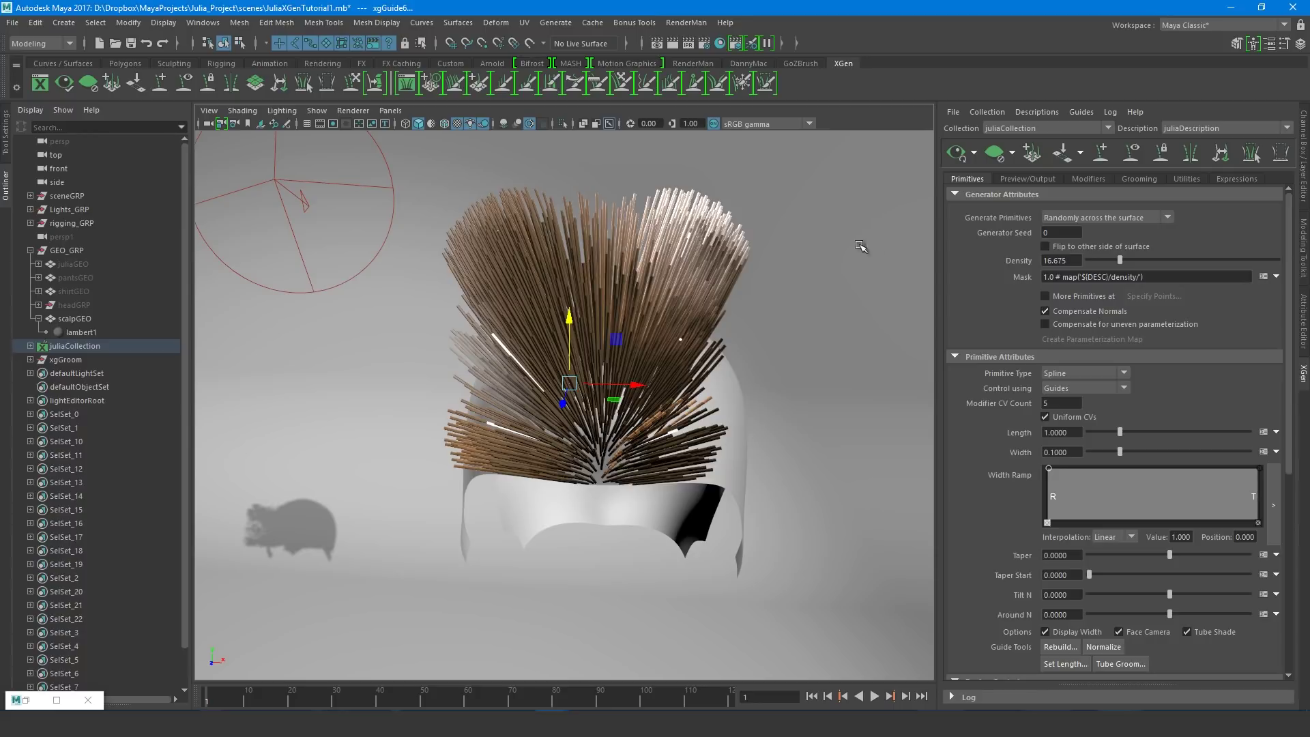
pyautogui.moveTo(1121, 453); pyautogui.dragTo(1097, 453)
pyautogui.keyDown('alt'); pyautogui.moveTo(772, 387); pyautogui.dragTo(834, 253); pyautogui.keyUp('alt')
pyautogui.moveTo(1169, 555); pyautogui.dragTo(1221, 555)
pyautogui.moveTo(1090, 575); pyautogui.dragTo(1228, 554)
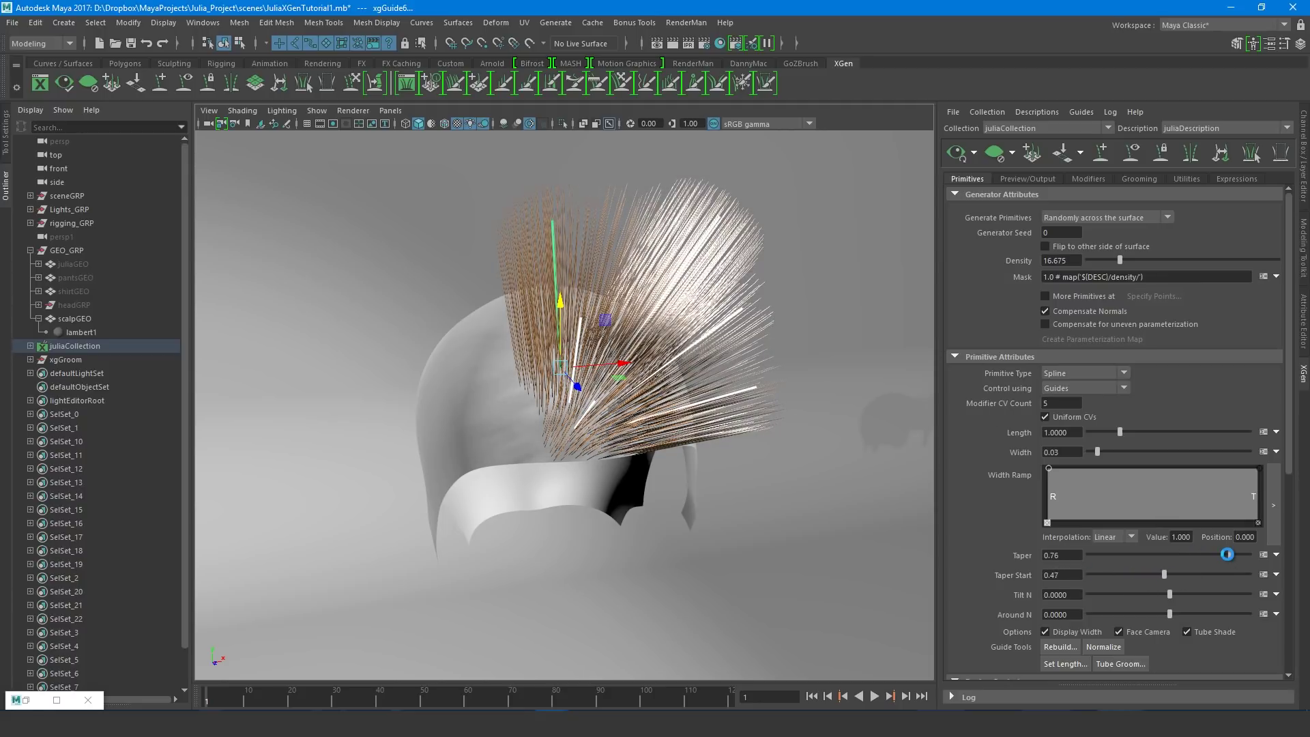
pyautogui.click(1148, 575)
# Bend the three right-hand guides down to the right, using a smaller sculpt brush
pyautogui.keyDown('alt'); pyautogui.moveTo(802, 439); pyautogui.dragTo(711, 311); pyautogui.keyUp('alt')
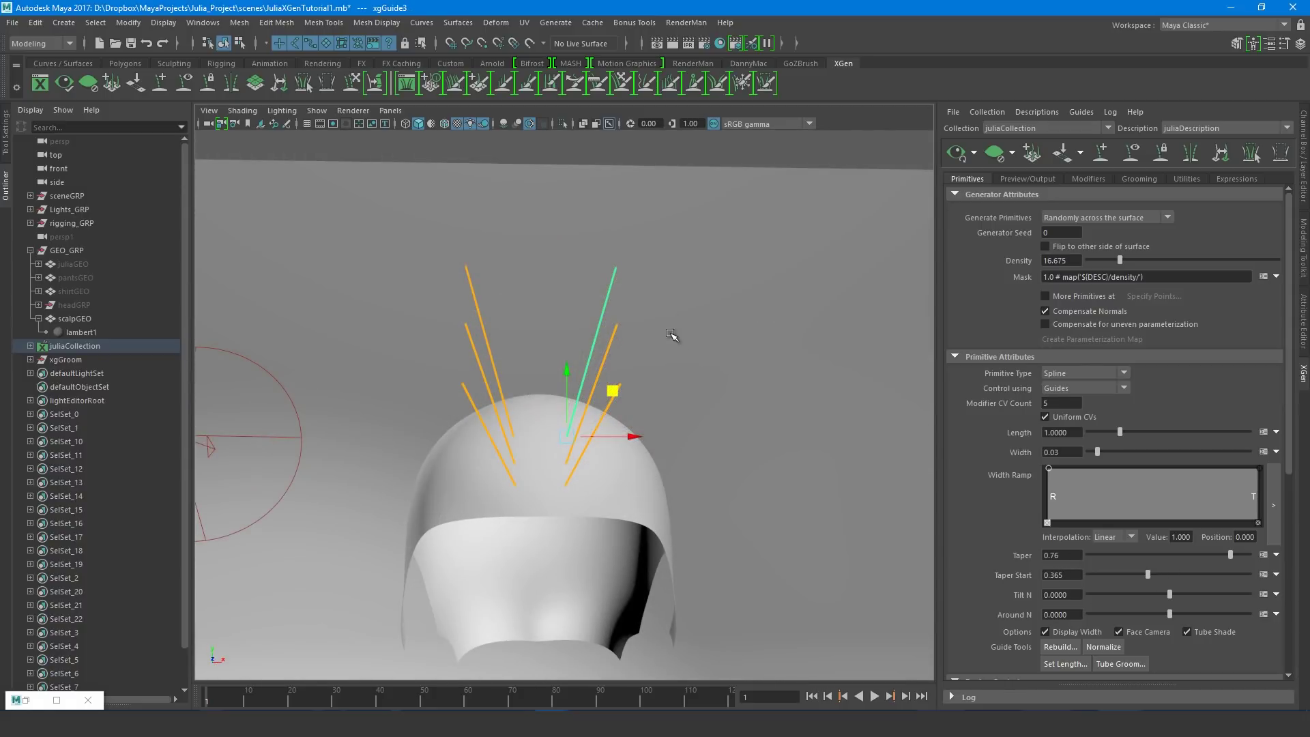
pyautogui.moveTo(611, 281); pyautogui.dragTo(569, 263, button='right')
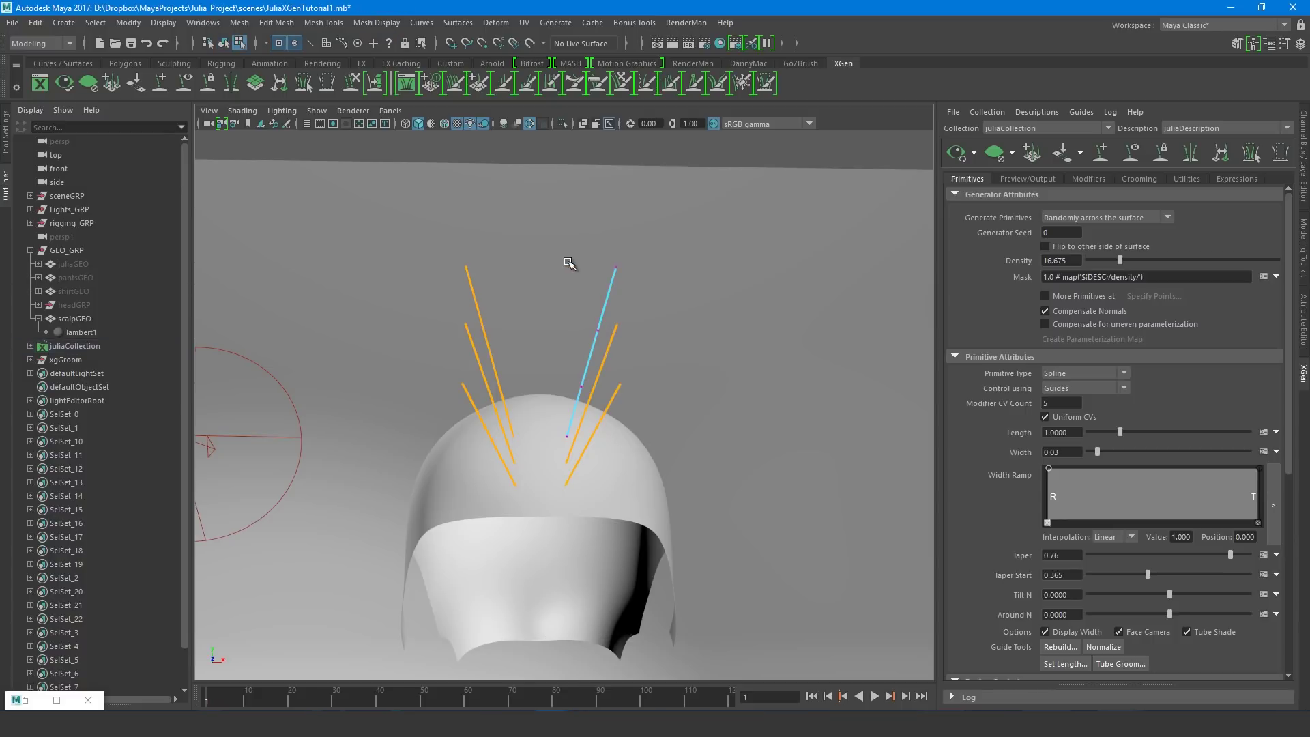
pyautogui.moveTo(667, 243); pyautogui.dragTo(617, 324)
pyautogui.click(598, 330)
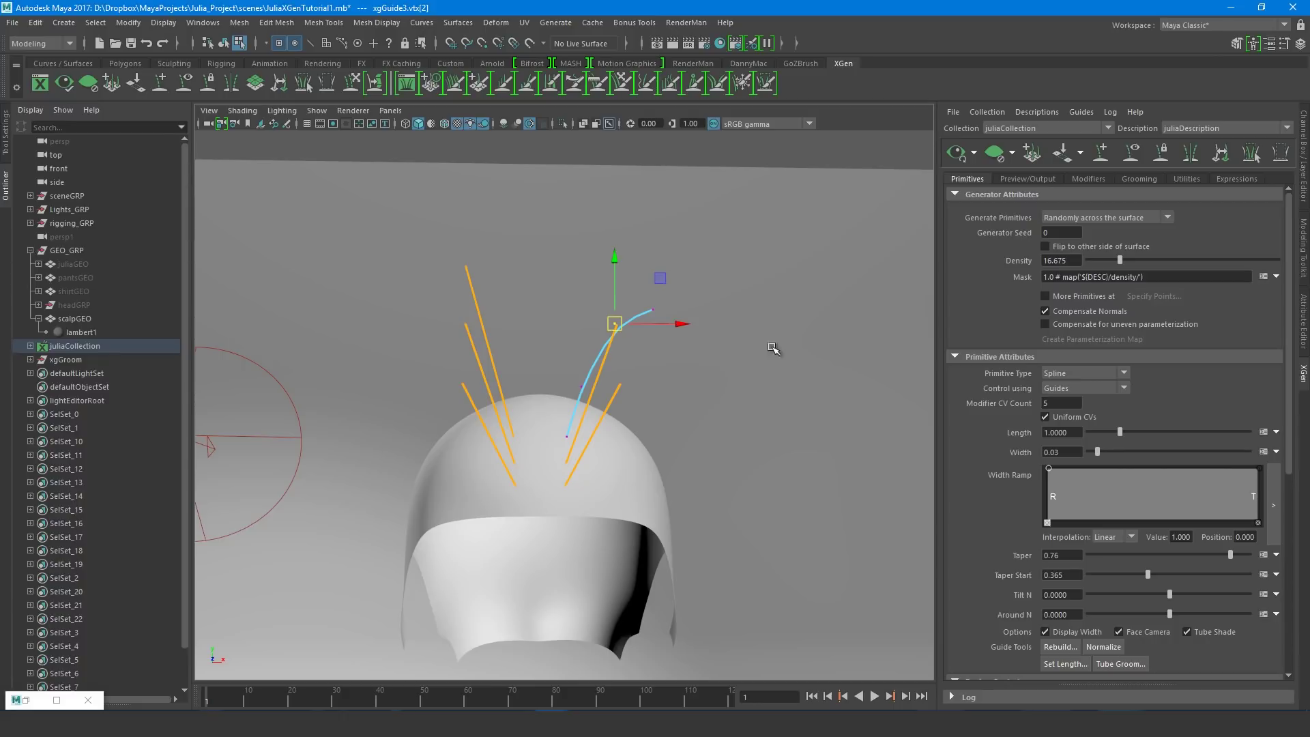
pyautogui.press('F8')
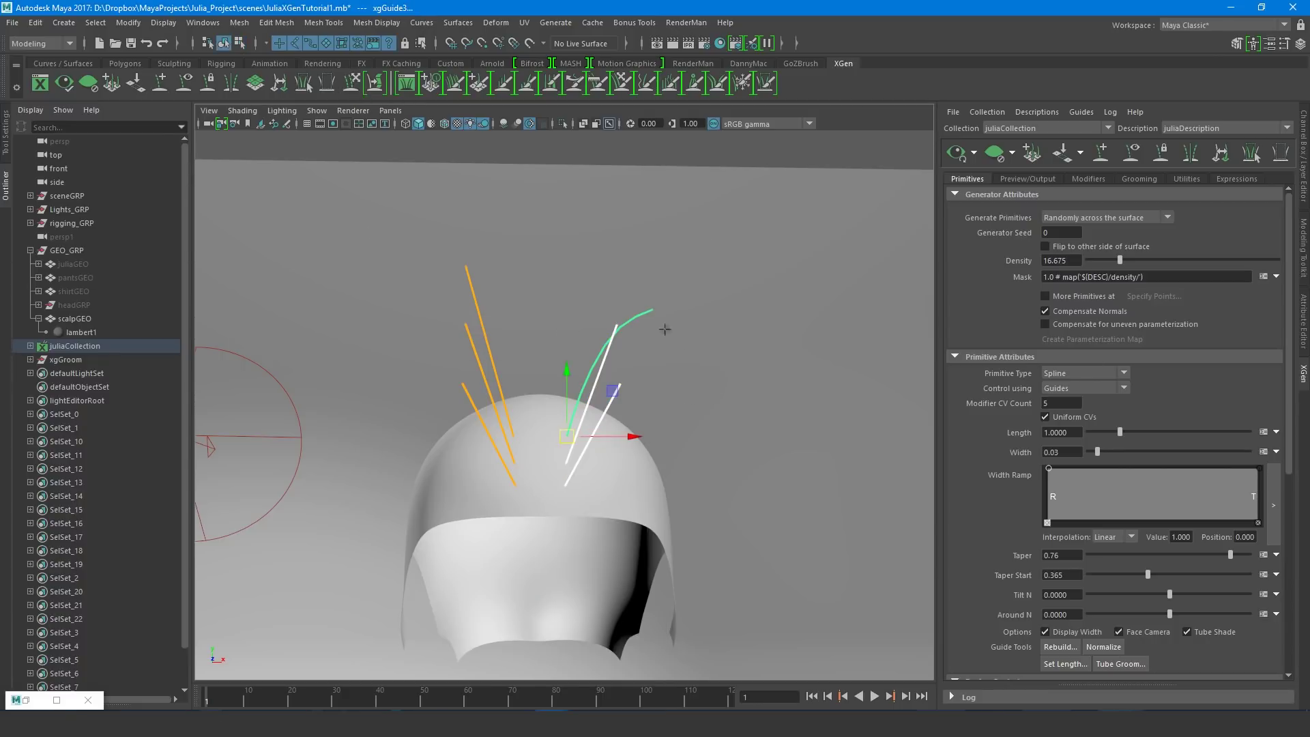
pyautogui.moveTo(646, 334)
pyautogui.mouseDown()
pyautogui.moveTo(687, 369)
pyautogui.moveTo(685, 341)
pyautogui.moveTo(765, 327)
pyautogui.moveTo(771, 351)
pyautogui.mouseUp()
pyautogui.press('b')
pyautogui.moveTo(667, 334); pyautogui.dragTo(602, 340)
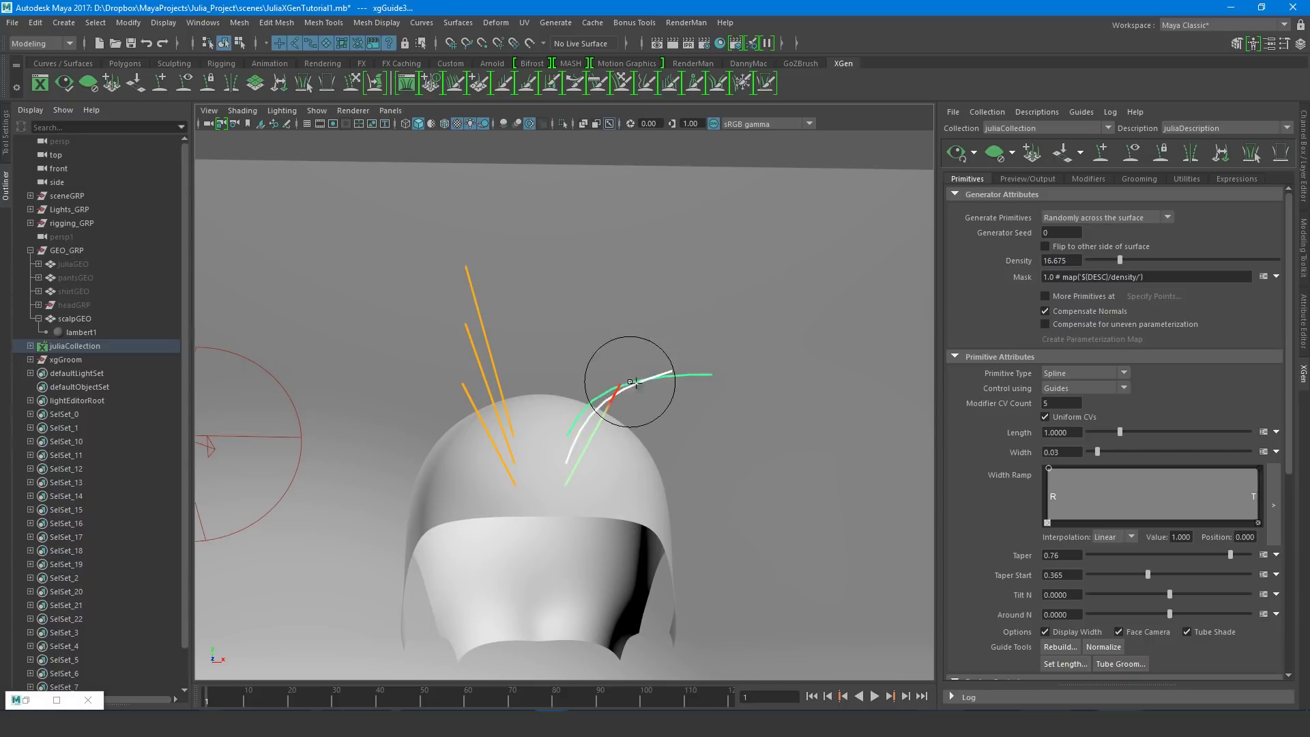
pyautogui.moveTo(635, 383)
pyautogui.keyDown('alt'); pyautogui.mouseDown()
pyautogui.moveTo(734, 400)
pyautogui.moveTo(728, 529)
pyautogui.mouseUp(); pyautogui.keyUp('alt')
pyautogui.keyDown('alt'); pyautogui.moveTo(728, 528); pyautogui.dragTo(651, 347); pyautogui.keyUp('alt')
# Sculpt the three left-hand guides down to the left, then select all six guides' CVs
pyautogui.press('w')
pyautogui.moveTo(502, 317); pyautogui.dragTo(423, 386)
pyautogui.keyDown('alt'); pyautogui.moveTo(423, 386); pyautogui.dragTo(460, 345); pyautogui.keyUp('alt')
pyautogui.click(353, 83)
pyautogui.moveTo(477, 256)
pyautogui.mouseDown()
pyautogui.moveTo(413, 311)
pyautogui.moveTo(426, 351)
pyautogui.moveTo(386, 398)
pyautogui.moveTo(378, 447)
pyautogui.mouseUp()
pyautogui.keyDown('alt'); pyautogui.moveTo(499, 433); pyautogui.dragTo(554, 401); pyautogui.keyUp('alt')
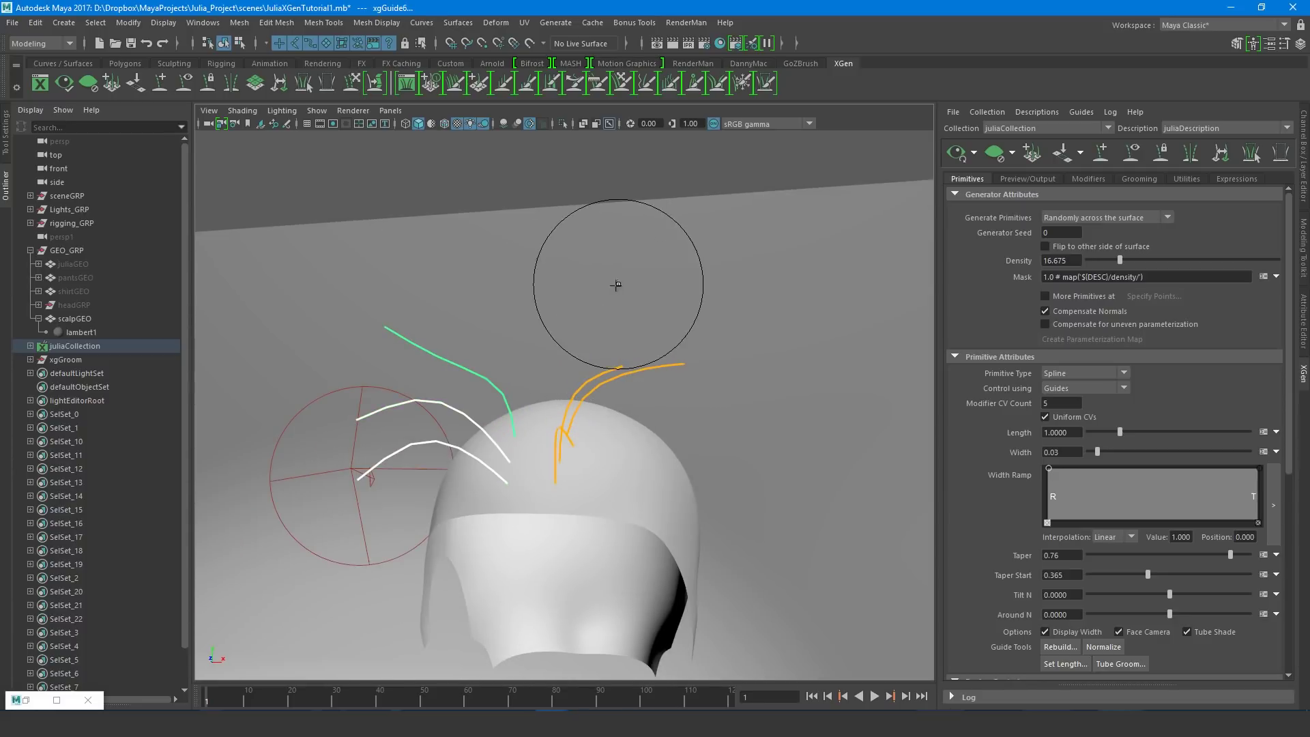
pyautogui.press('w')
pyautogui.moveTo(672, 310)
pyautogui.mouseDown()
pyautogui.moveTo(483, 414)
pyautogui.moveTo(446, 463)
pyautogui.mouseUp()
pyautogui.moveTo(608, 386); pyautogui.dragTo(561, 356, button='right')
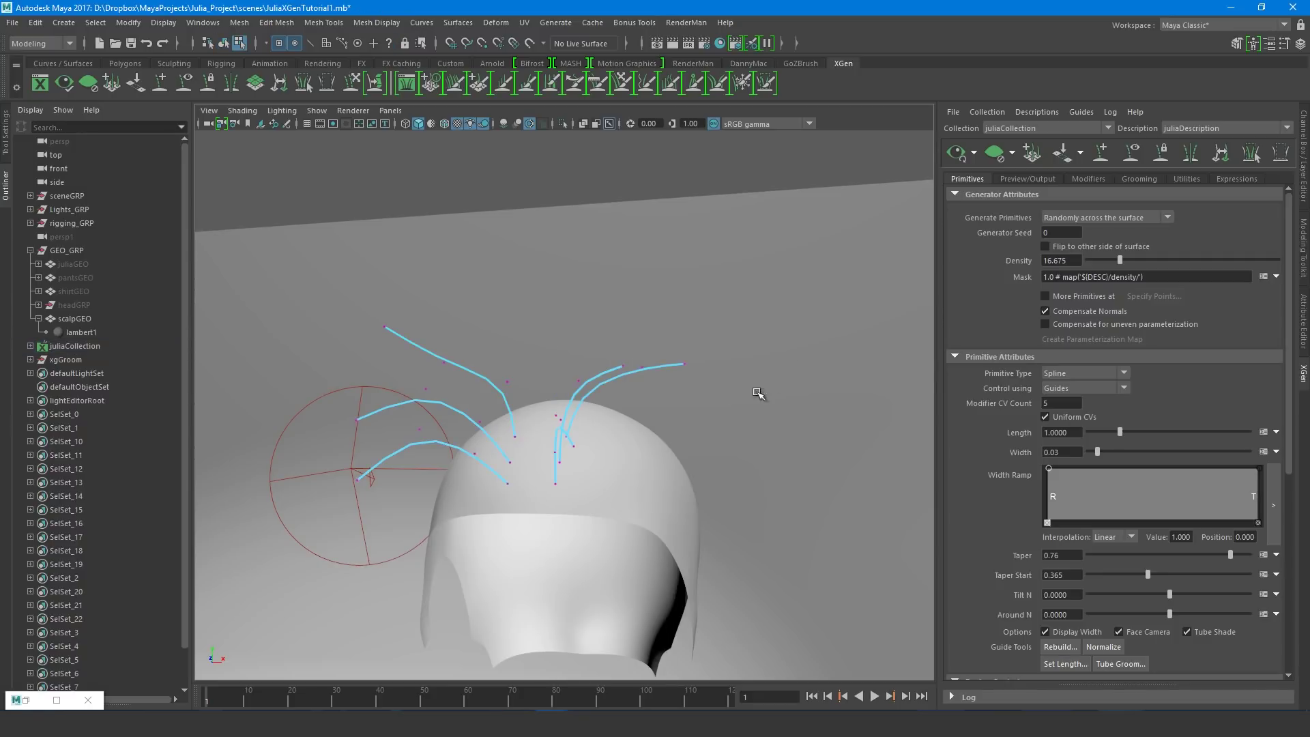
# Rebuild all six guides with a CV count of 10
pyautogui.moveTo(605, 370); pyautogui.dragTo(737, 335, button='right')
pyautogui.moveTo(810, 299); pyautogui.dragTo(461, 471)
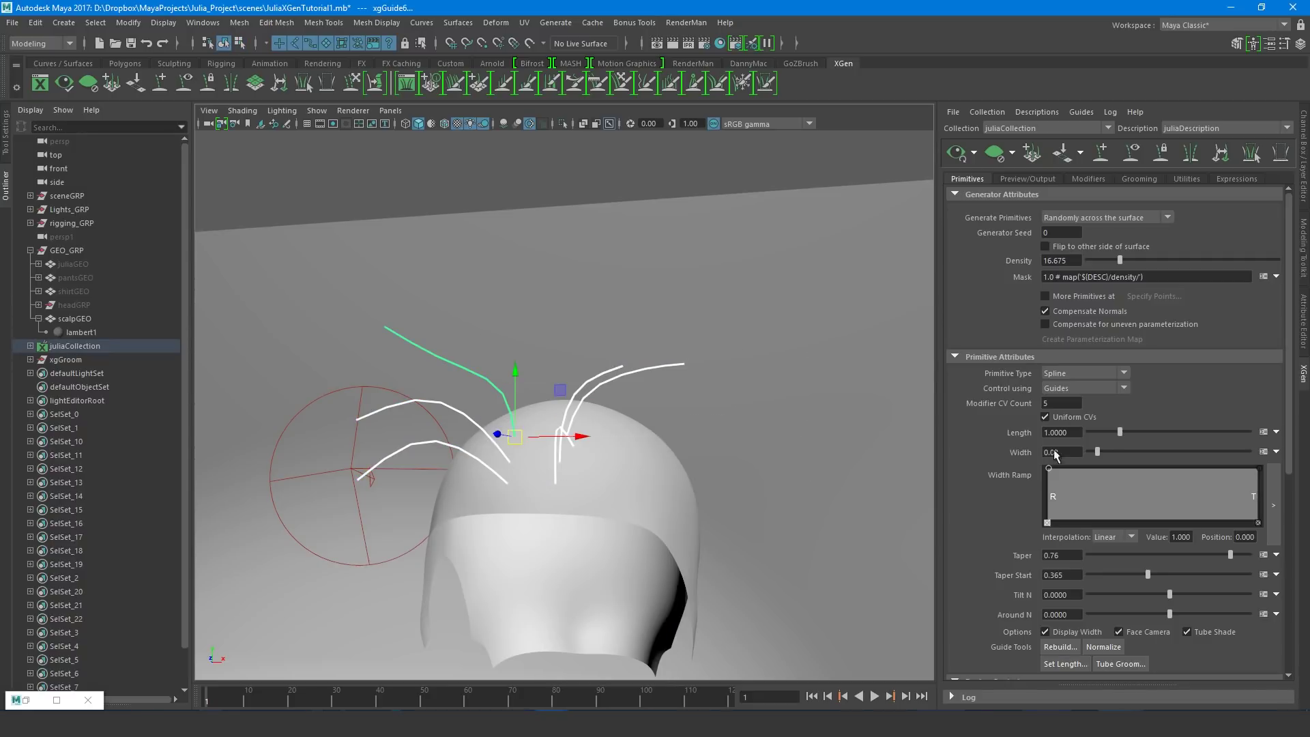
pyautogui.click(1068, 647)
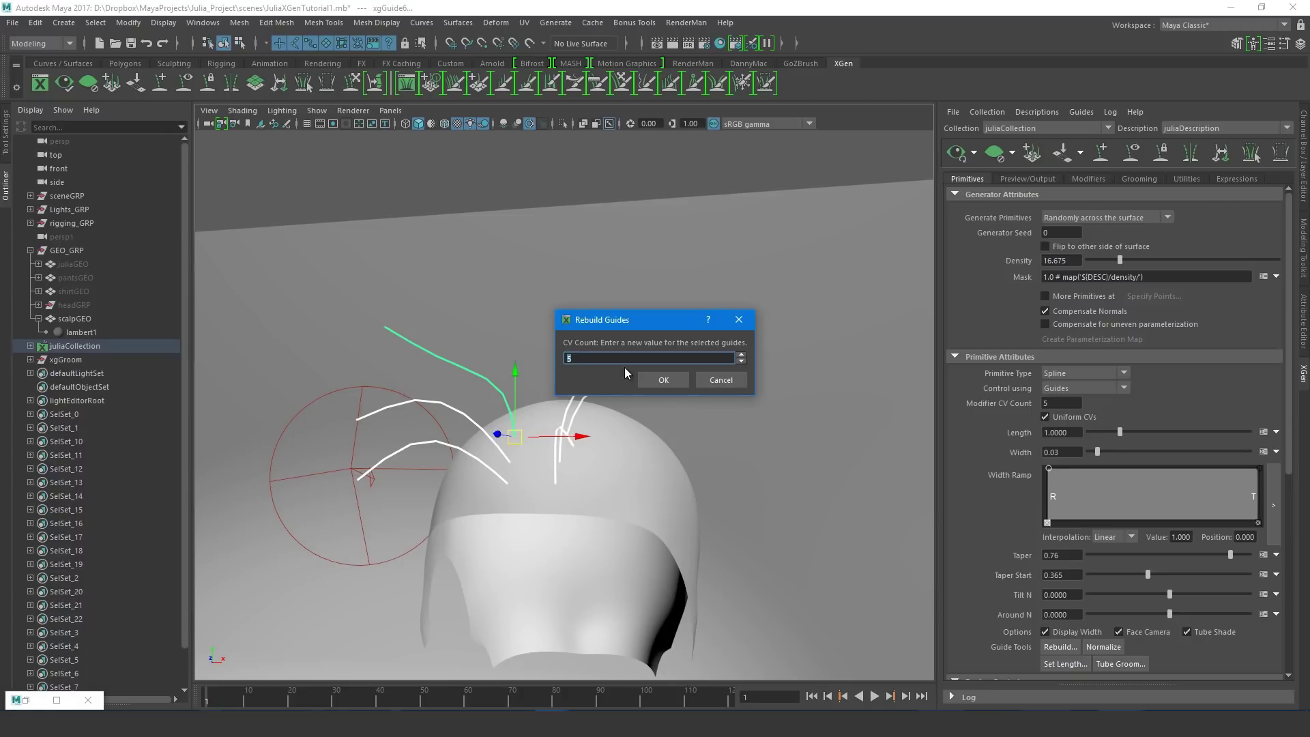
pyautogui.write('10')
pyautogui.click(663, 380)
pyautogui.moveTo(614, 372); pyautogui.dragTo(592, 368, button='right')
pyautogui.keyDown('alt'); pyautogui.moveTo(623, 350); pyautogui.dragTo(654, 319); pyautogui.keyUp('alt')
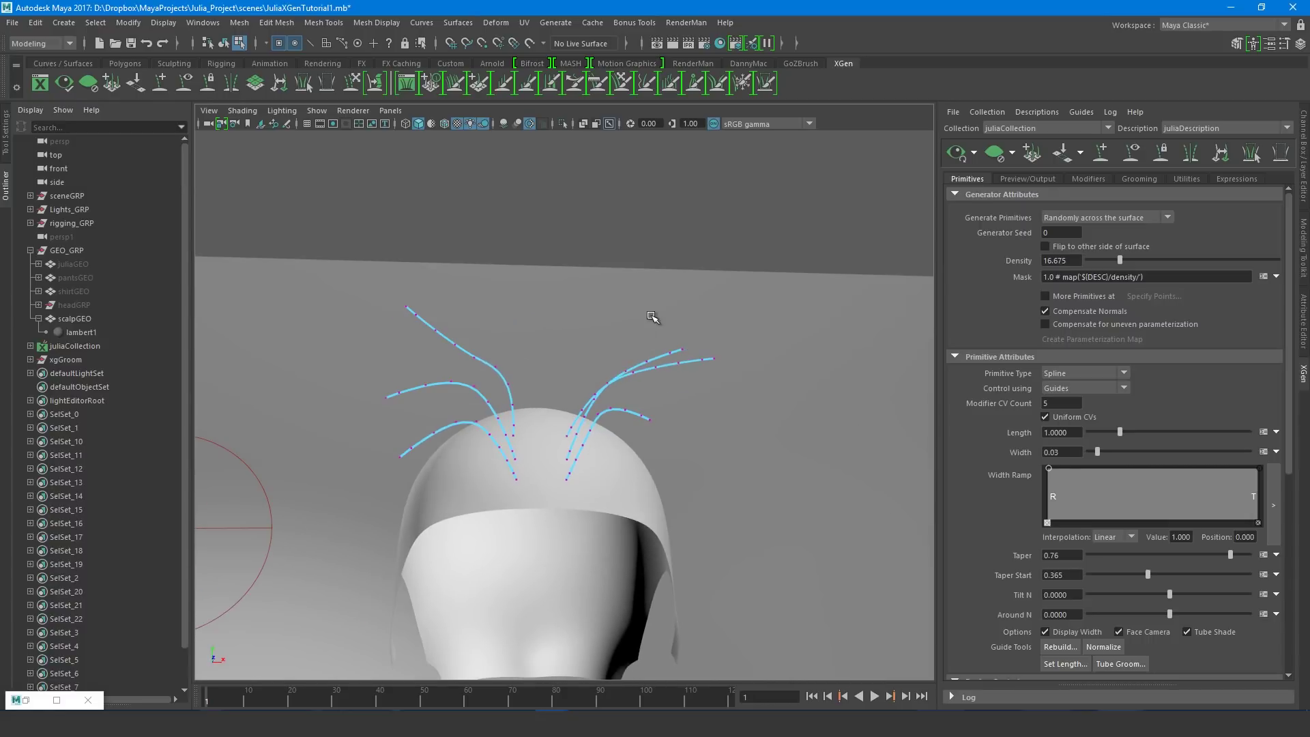
pyautogui.moveTo(617, 372); pyautogui.dragTo(660, 354, button='right')
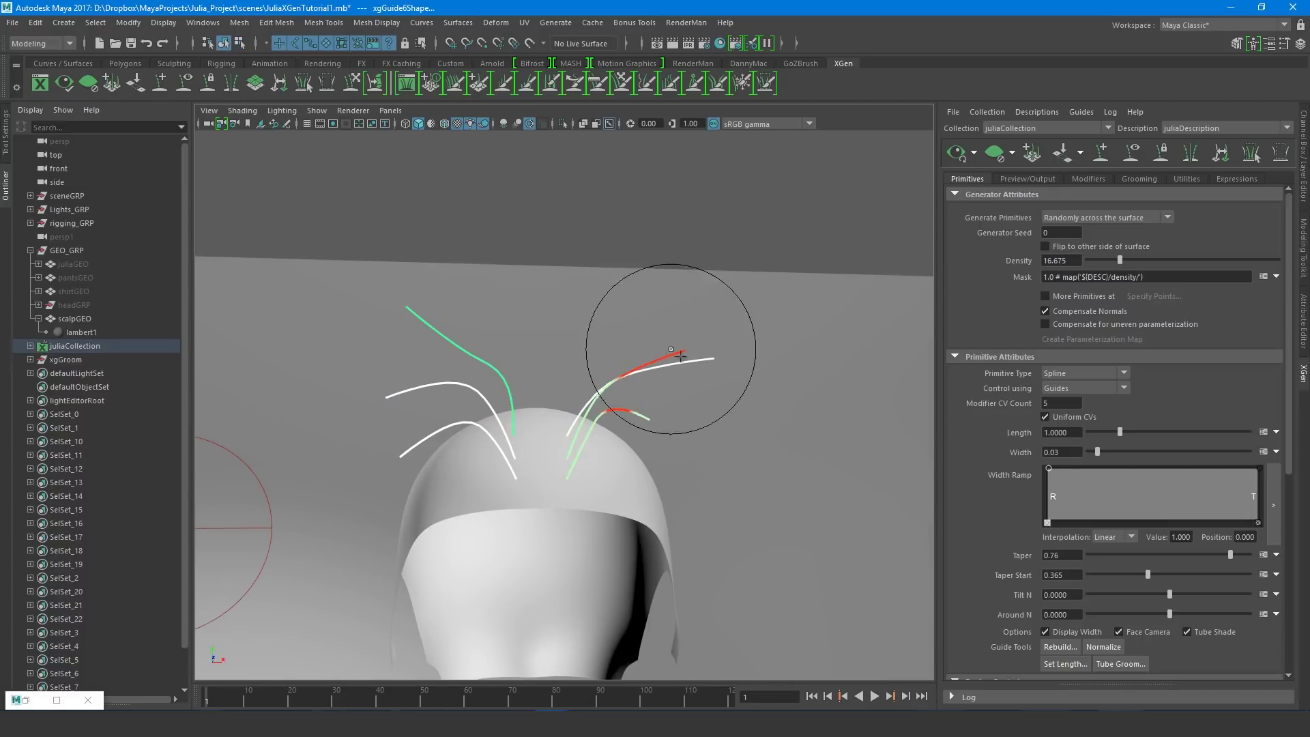
# Comb the right-hand guides downward and the left-hand guides down and left
pyautogui.moveTo(673, 350); pyautogui.dragTo(712, 391)
pyautogui.moveTo(676, 440); pyautogui.dragTo(718, 486)
pyautogui.moveTo(743, 332); pyautogui.dragTo(769, 435)
pyautogui.moveTo(696, 389); pyautogui.dragTo(747, 487)
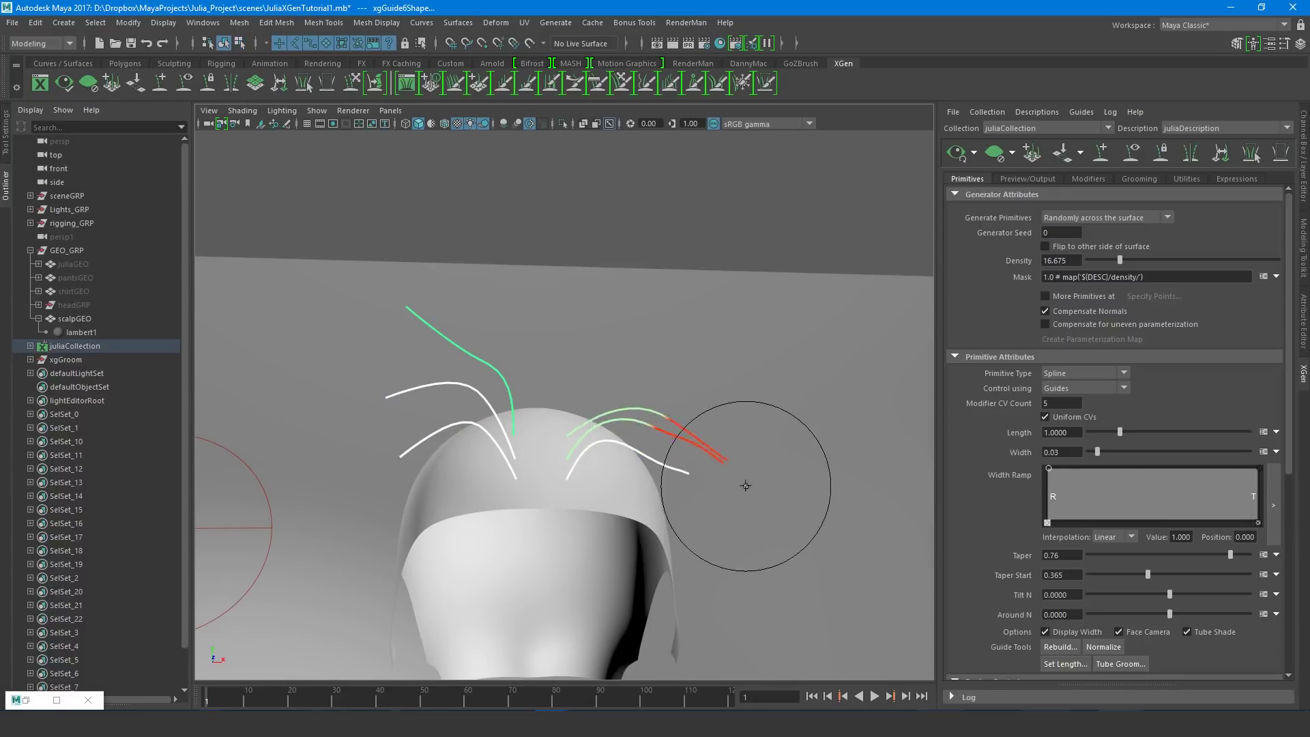
pyautogui.moveTo(414, 332)
pyautogui.mouseDown()
pyautogui.moveTo(289, 436)
pyautogui.moveTo(323, 466)
pyautogui.mouseUp()
pyautogui.moveTo(682, 478)
pyautogui.mouseDown()
pyautogui.moveTo(730, 520)
pyautogui.moveTo(795, 491)
pyautogui.mouseUp()
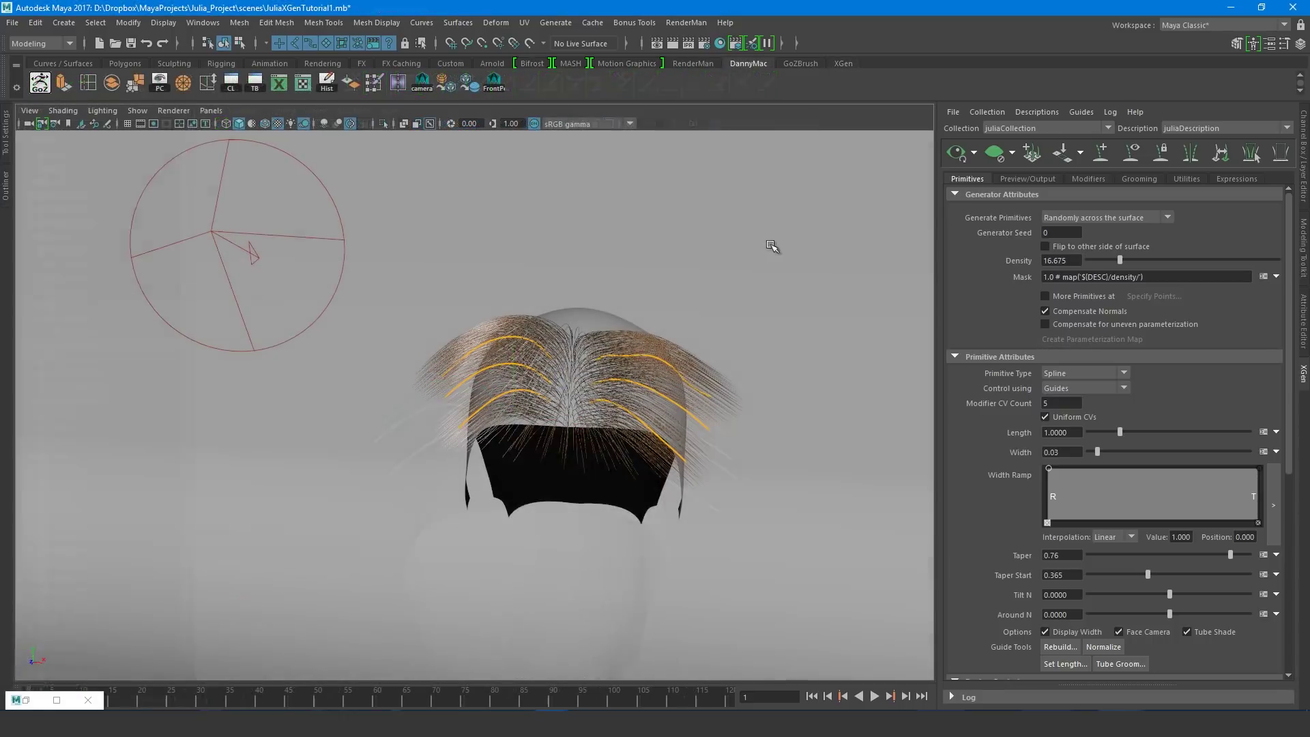
pyautogui.keyDown('alt'); pyautogui.moveTo(771, 246); pyautogui.dragTo(666, 331); pyautogui.keyUp('alt')
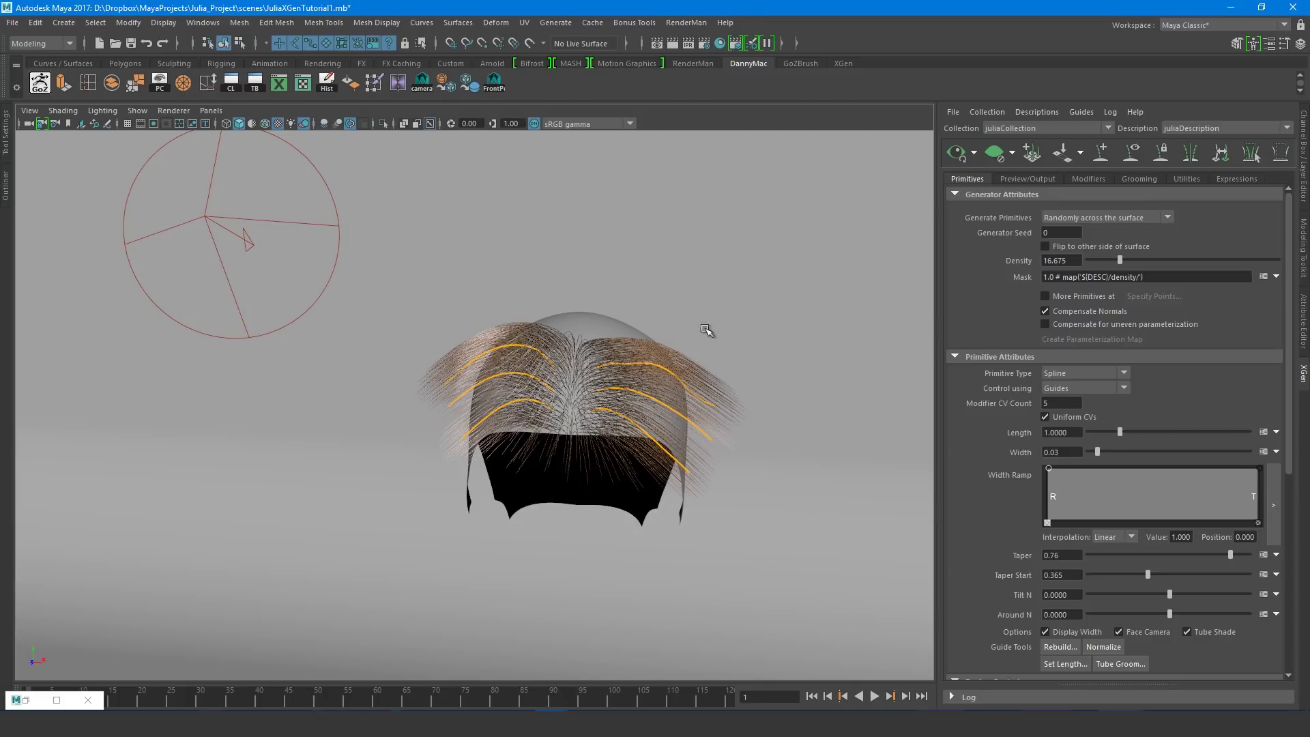
# Create a region map named juliaRegion with Map Resolution 30 and a red start colour
pyautogui.scroll(-5, 1033, 265)
pyautogui.click(1276, 375)
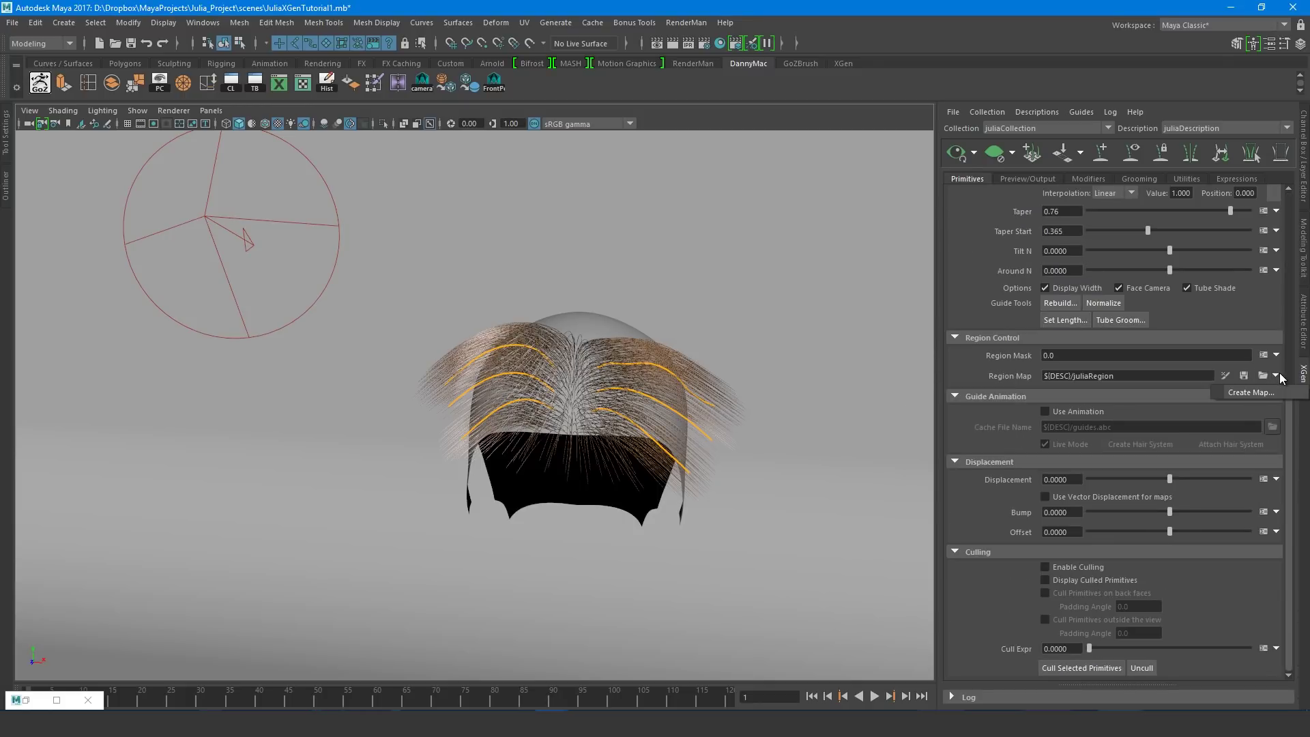
pyautogui.click(1274, 394)
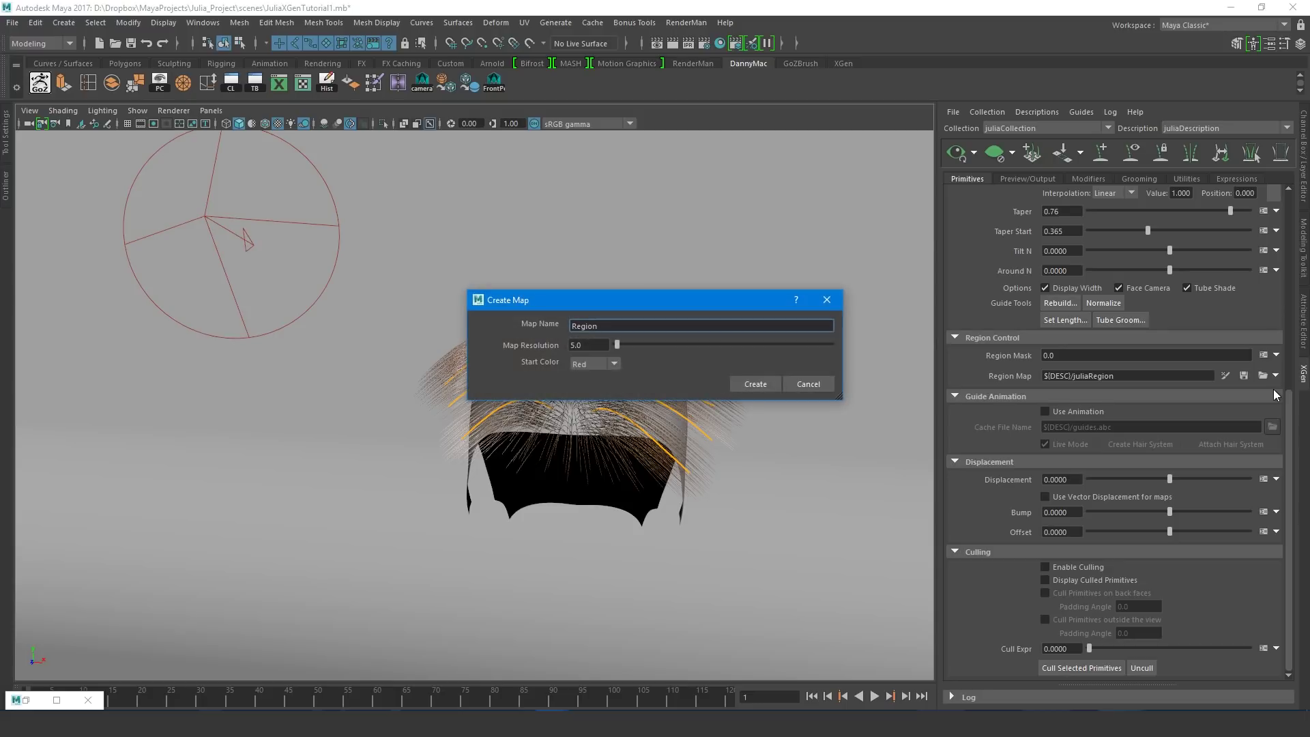
pyautogui.moveTo(706, 330); pyautogui.dragTo(361, 307)
pyautogui.write('julia')
pyautogui.press('Tab')
pyautogui.write('30')
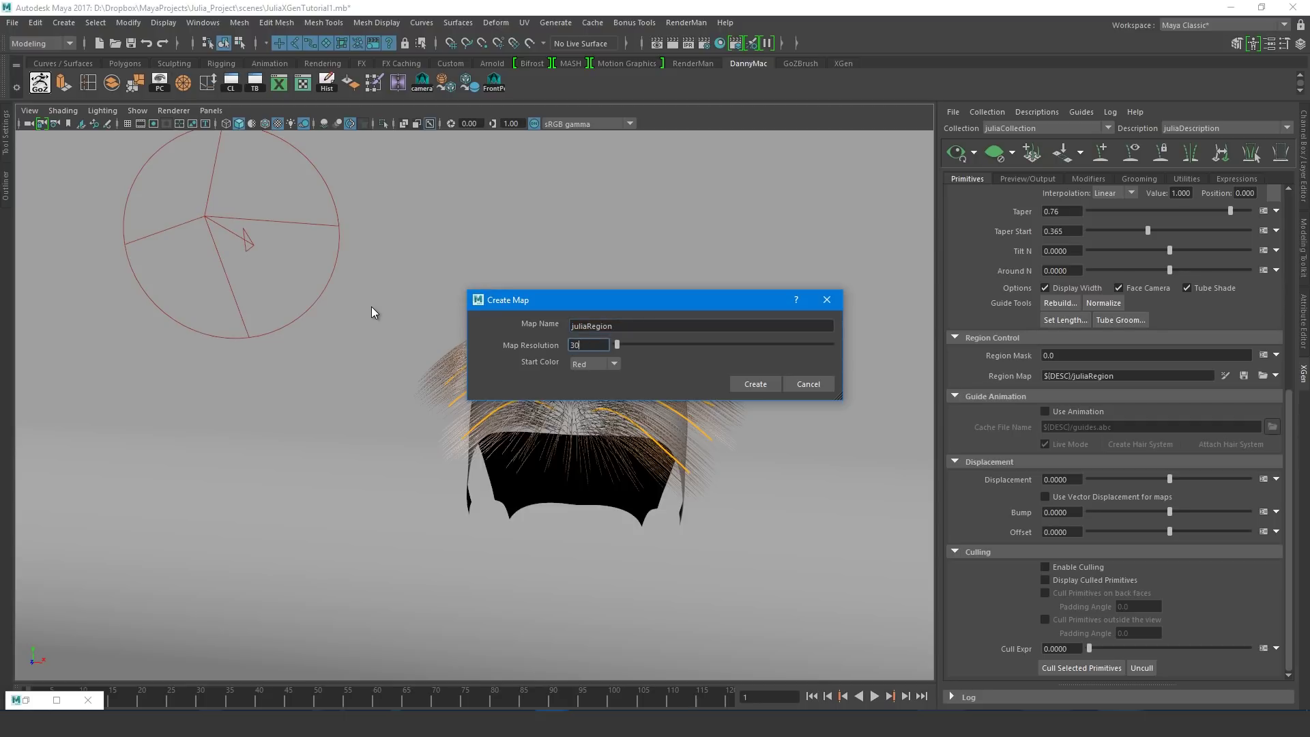
pyautogui.press('Tab')
pyautogui.click(757, 386)
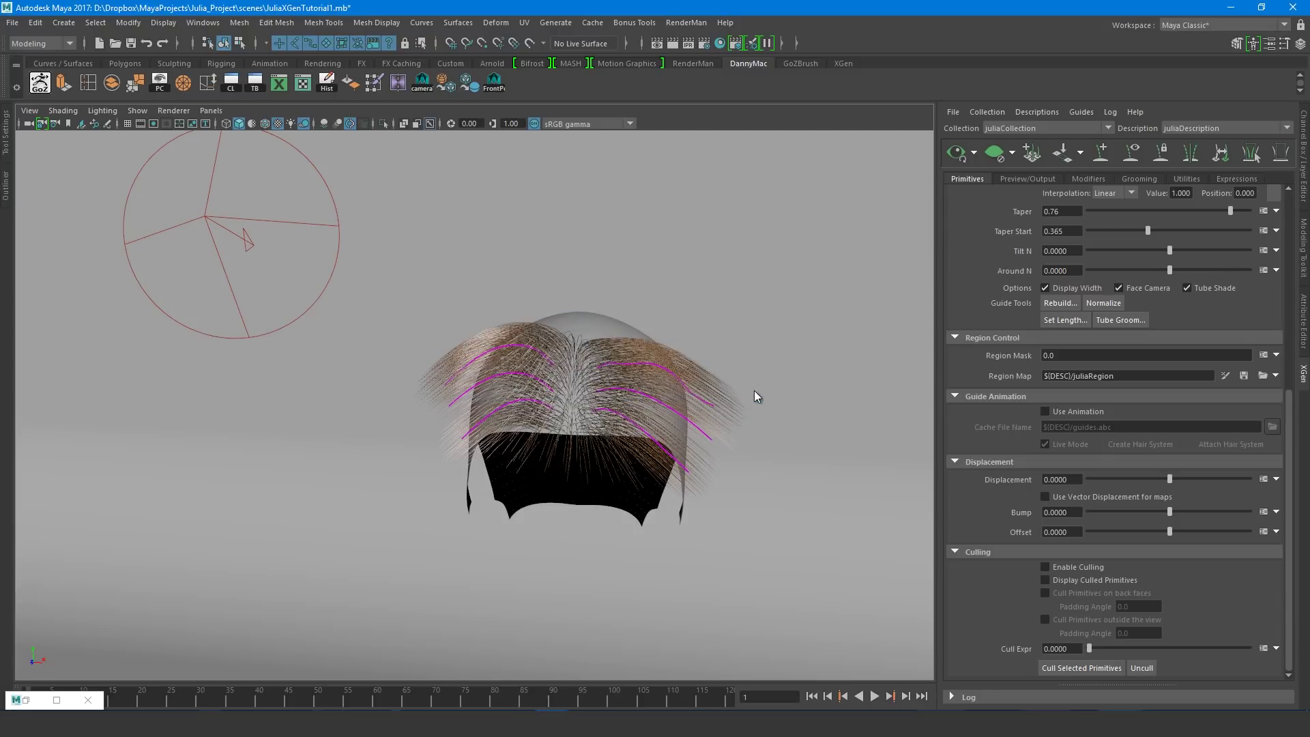
# Give the 3D Paint Tool a solid brush profile, stylus pressure off, and red paint colour
pyautogui.click(7, 151)
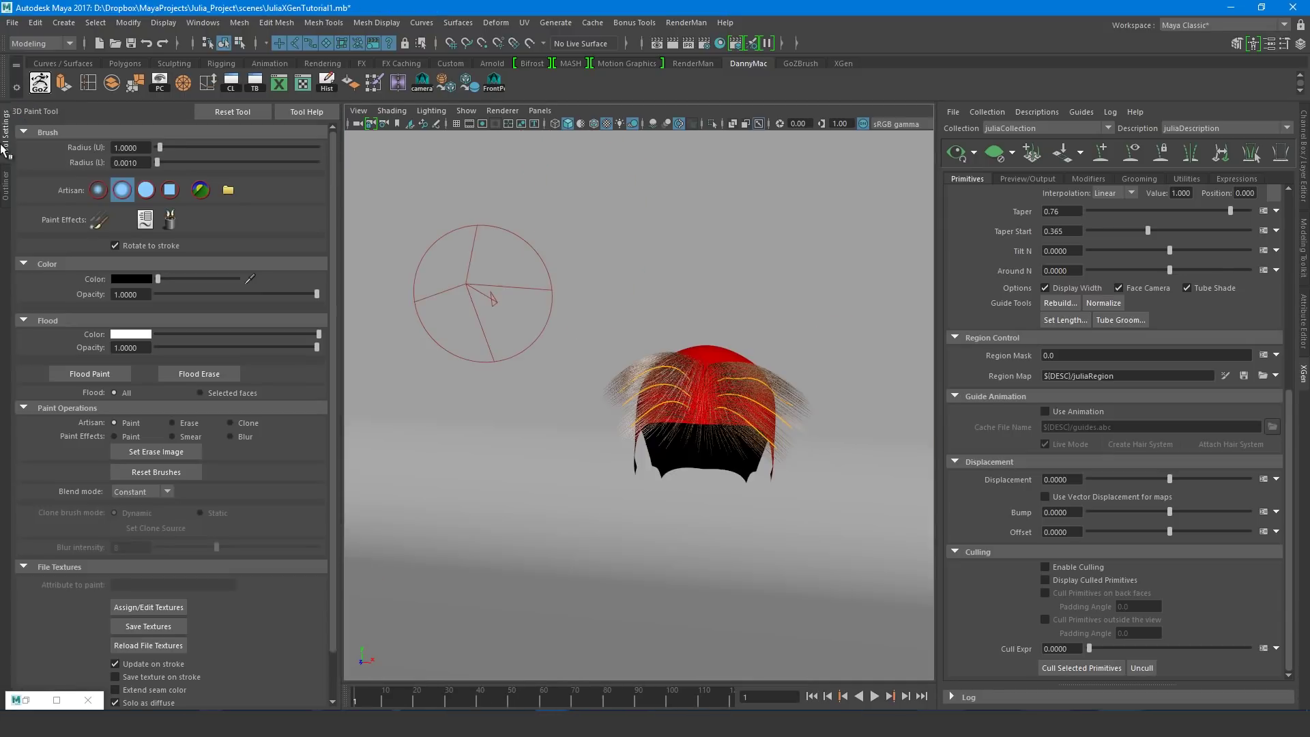
pyautogui.click(145, 189)
pyautogui.scroll(-2, 210, 664)
pyautogui.click(204, 682)
pyautogui.scroll(-4, 202, 676)
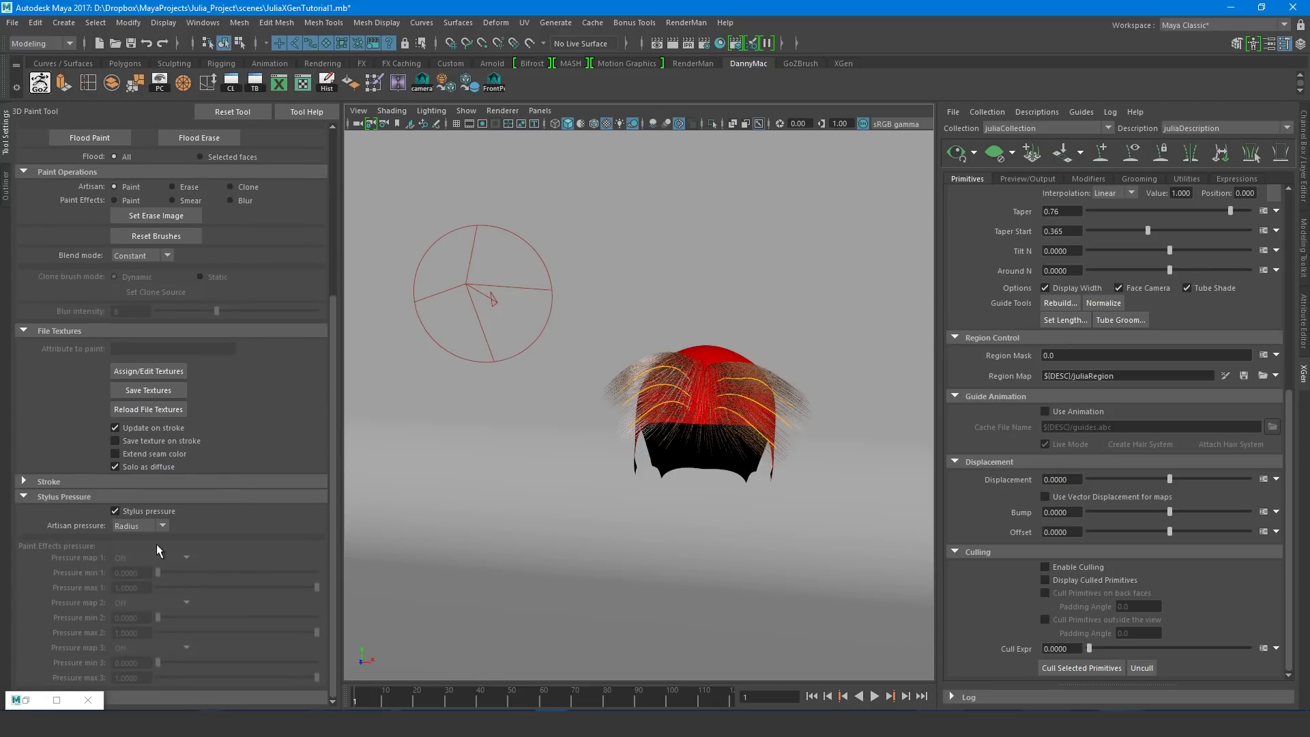
pyautogui.click(119, 510)
pyautogui.click(116, 485)
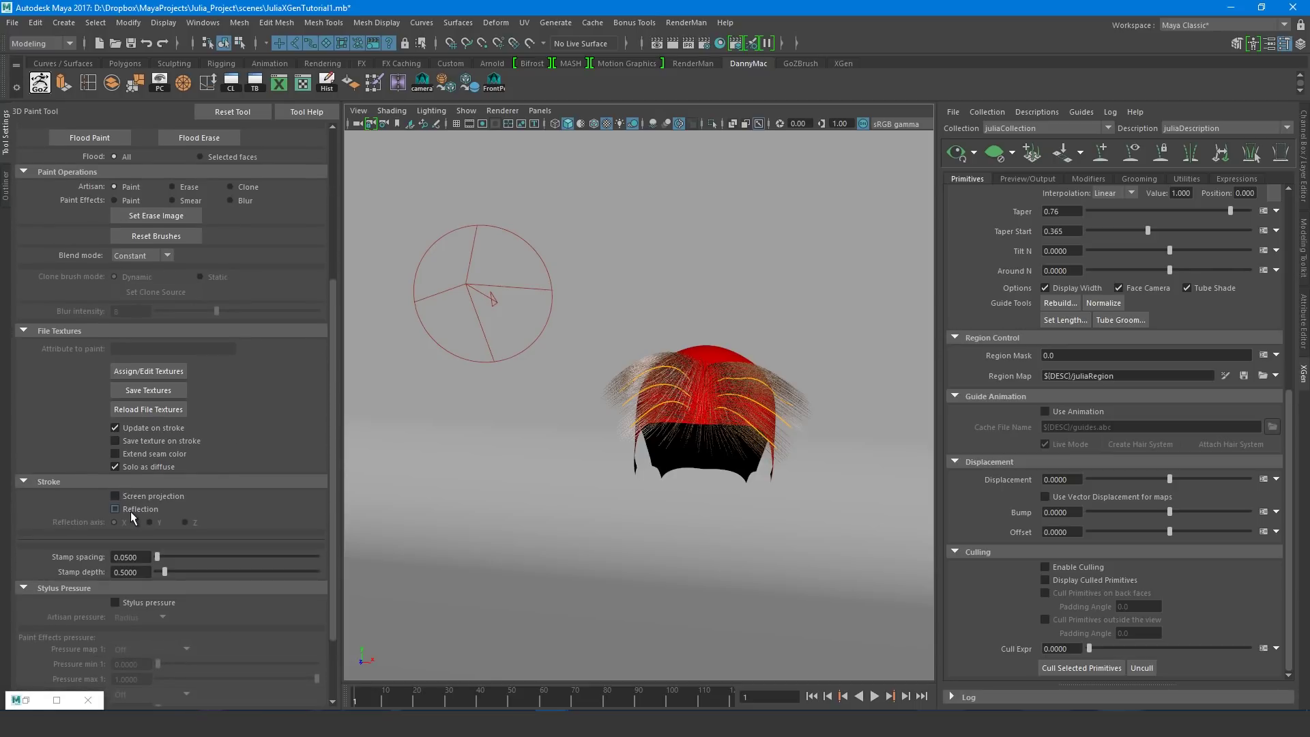
pyautogui.scroll(9, 269, 492)
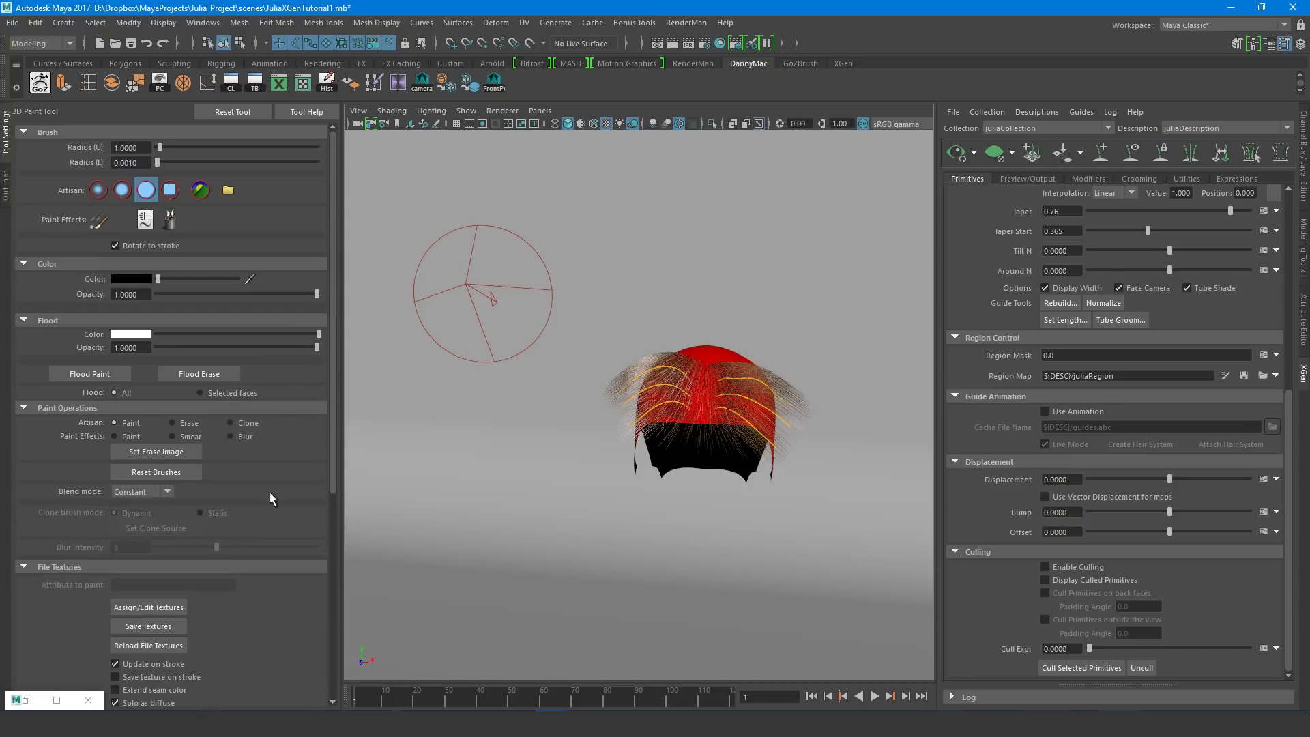
pyautogui.click(140, 280)
pyautogui.click(77, 267)
# Hide the XGen preview and paint a cyan strip down the scalp centre, trimming edges in red
pyautogui.moveTo(861, 397)
pyautogui.keyDown('alt'); pyautogui.mouseDown()
pyautogui.moveTo(911, 398)
pyautogui.moveTo(723, 381)
pyautogui.moveTo(697, 392)
pyautogui.moveTo(677, 453)
pyautogui.moveTo(667, 384)
pyautogui.moveTo(660, 456)
pyautogui.moveTo(666, 416)
pyautogui.mouseUp(); pyautogui.keyUp('alt')
pyautogui.click(994, 155)
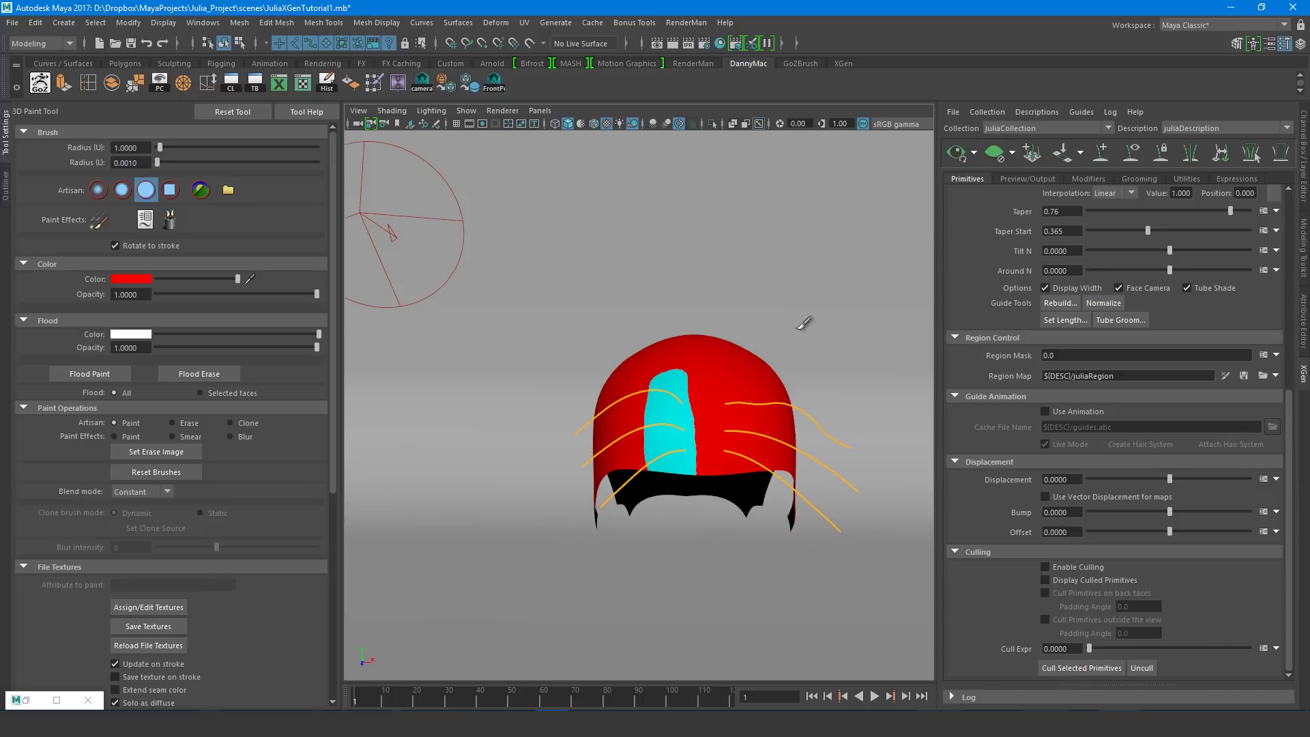
pyautogui.moveTo(748, 373)
pyautogui.keyDown('alt'); pyautogui.mouseDown()
pyautogui.moveTo(685, 481)
pyautogui.moveTo(655, 419)
pyautogui.moveTo(643, 492)
pyautogui.mouseUp(); pyautogui.keyUp('alt')
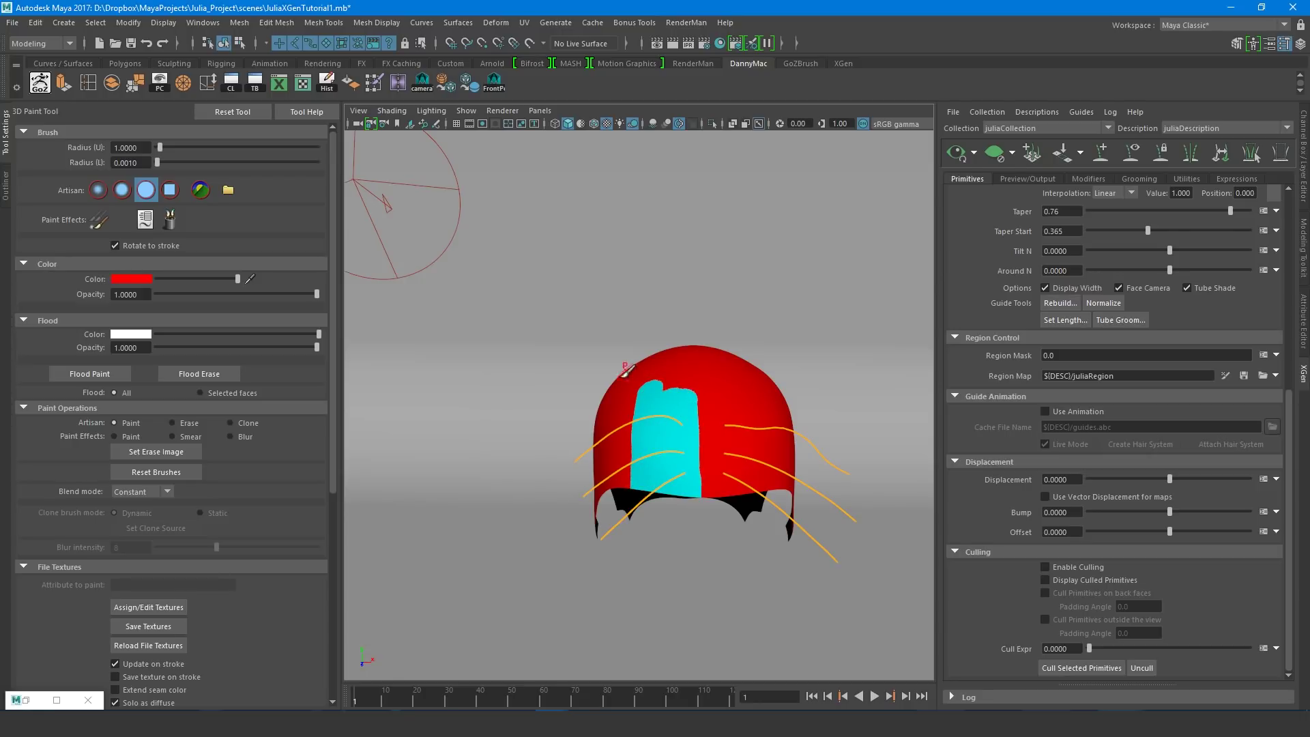
pyautogui.moveTo(612, 389)
pyautogui.mouseDown()
pyautogui.moveTo(714, 389)
pyautogui.moveTo(715, 491)
pyautogui.moveTo(697, 362)
pyautogui.moveTo(695, 498)
pyautogui.mouseUp()
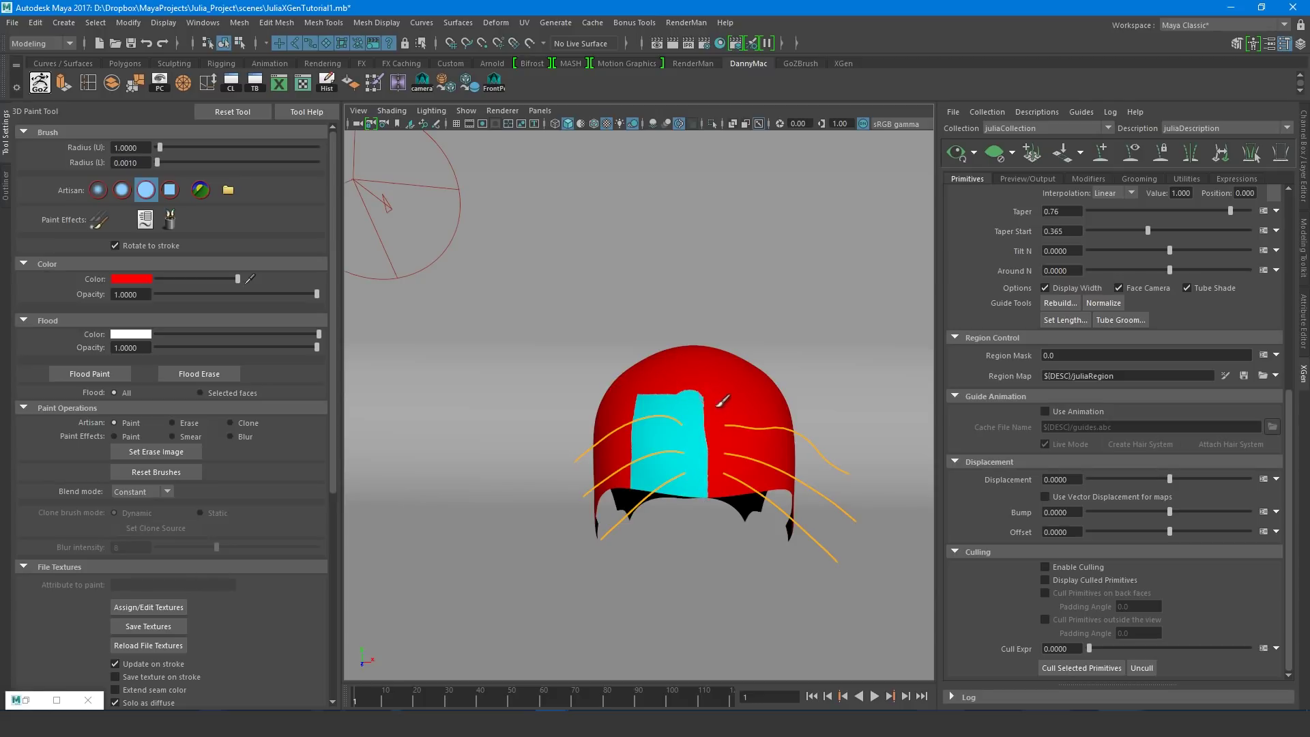
pyautogui.moveTo(716, 406); pyautogui.dragTo(721, 513)
pyautogui.hotkey('ctrl', 'z')
pyautogui.hotkey('ctrl', 'z')
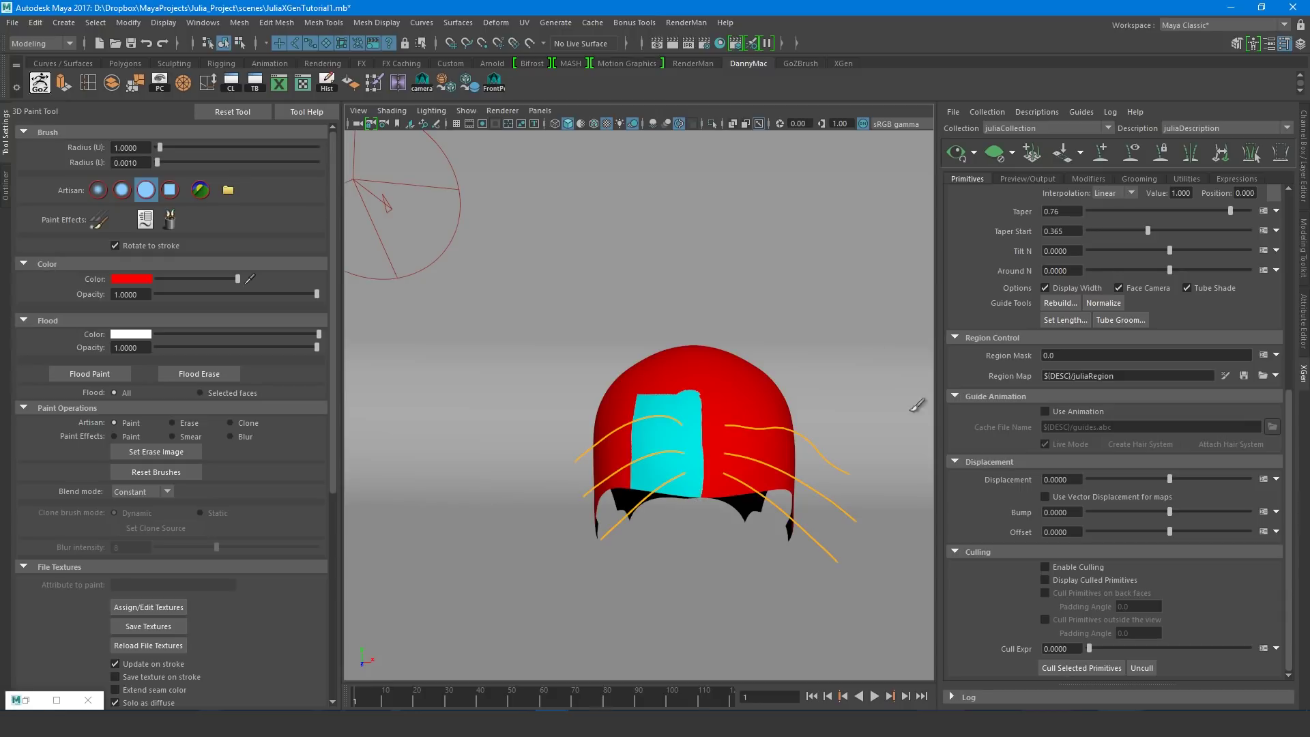
# Bake the juliaRegion map to ptex and set Region Mask to 1
pyautogui.click(1242, 375)
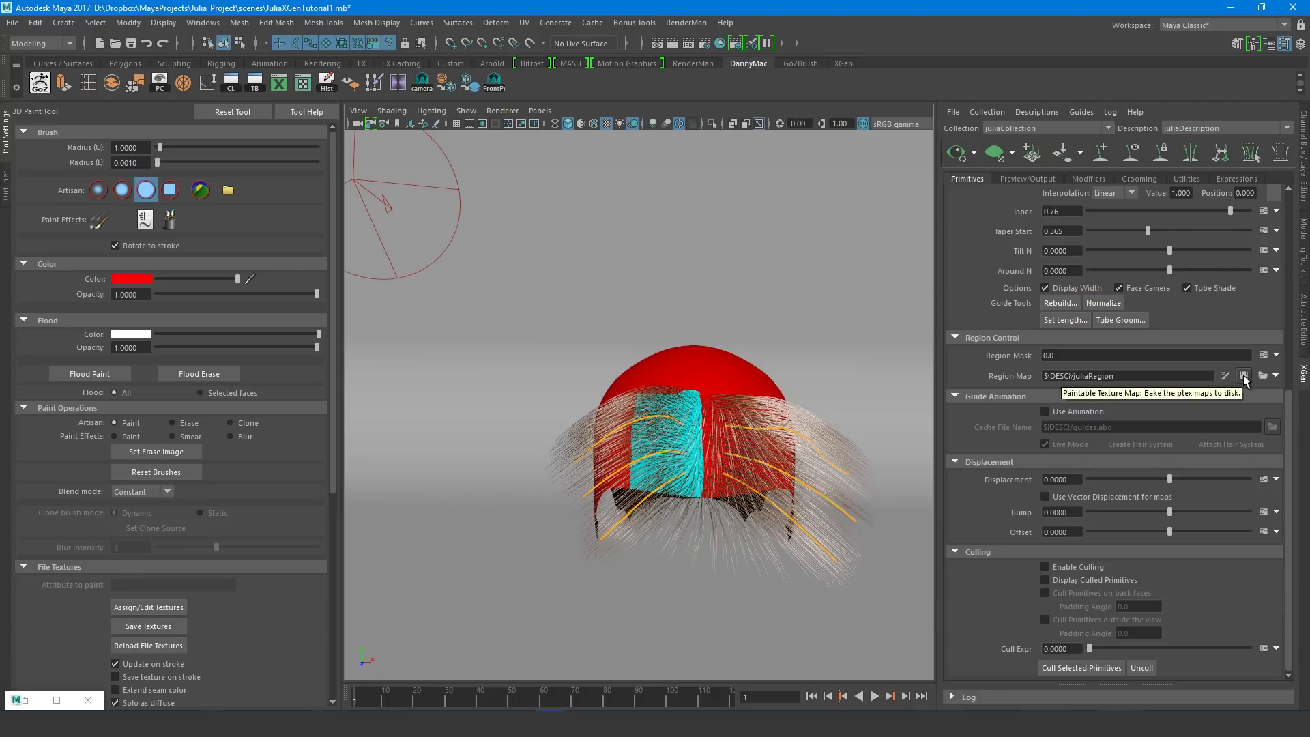
pyautogui.moveTo(1118, 356); pyautogui.dragTo(1004, 350)
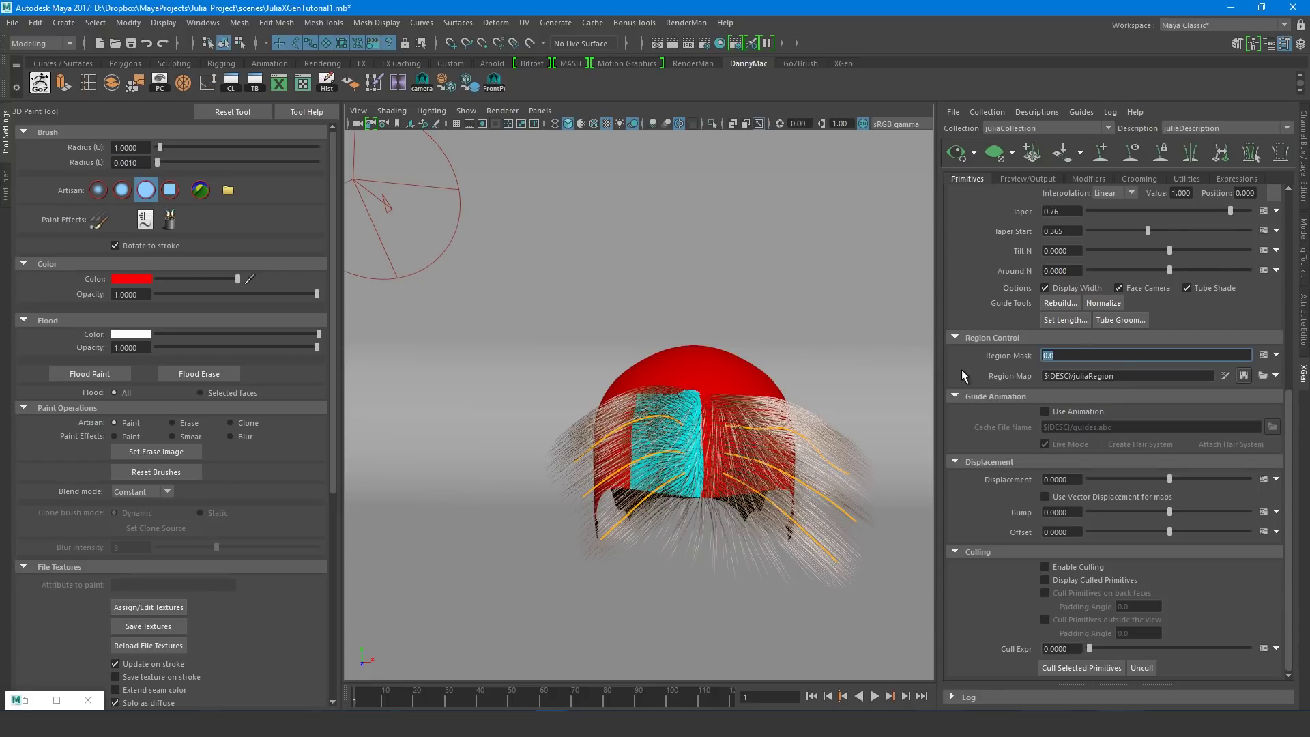
pyautogui.write('1')
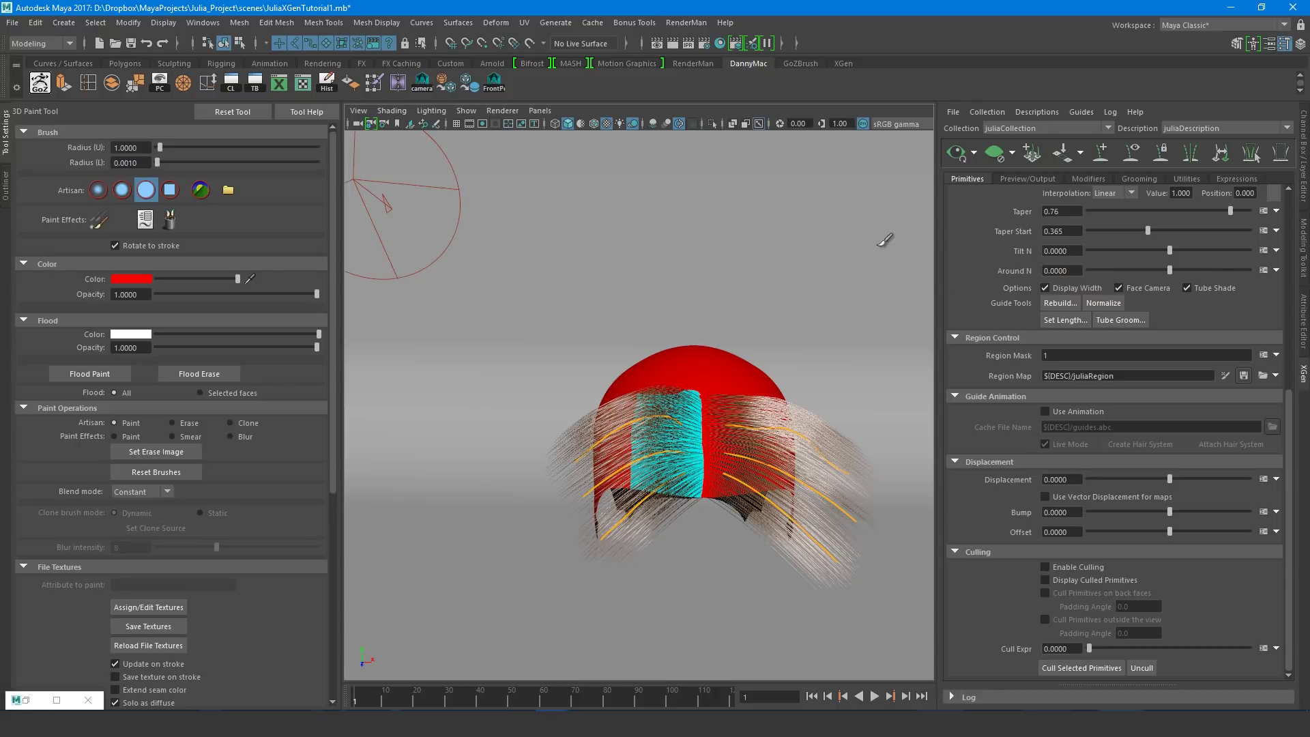
# Leave the paint tool, close its settings, and deselect the scalp
pyautogui.keyDown('alt'); pyautogui.moveTo(678, 510); pyautogui.dragTo(694, 416); pyautogui.keyUp('alt')
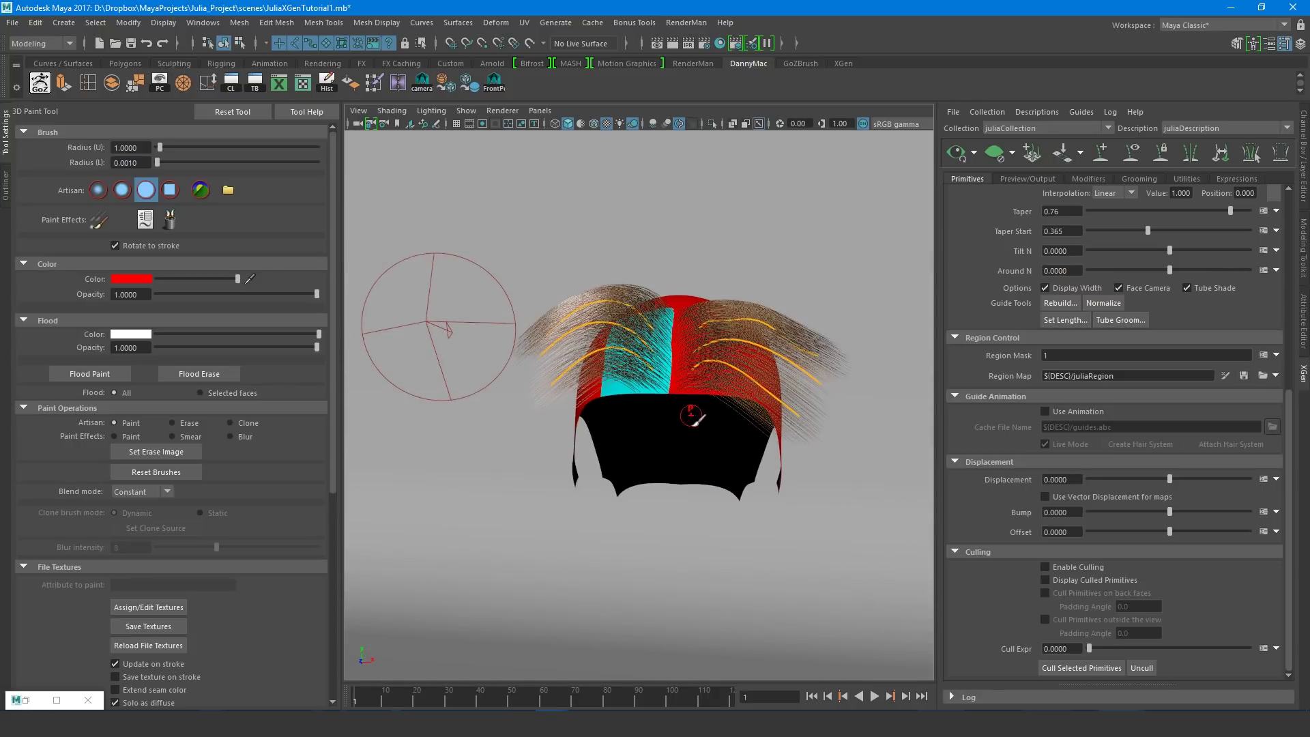
pyautogui.keyDown('alt'); pyautogui.moveTo(694, 416); pyautogui.dragTo(726, 435, button='right'); pyautogui.keyUp('alt')
pyautogui.keyDown('alt'); pyautogui.moveTo(726, 435); pyautogui.dragTo(723, 456, button='middle'); pyautogui.keyUp('alt')
pyautogui.press('w')
pyautogui.click(7, 142)
pyautogui.keyDown('alt'); pyautogui.moveTo(580, 311); pyautogui.dragTo(471, 239, button='right'); pyautogui.keyUp('alt')
pyautogui.moveTo(730, 280)
pyautogui.keyDown('alt'); pyautogui.mouseDown()
pyautogui.moveTo(742, 335)
pyautogui.moveTo(763, 348)
pyautogui.moveTo(718, 348)
pyautogui.mouseUp(); pyautogui.keyUp('alt')
pyautogui.click(742, 335)
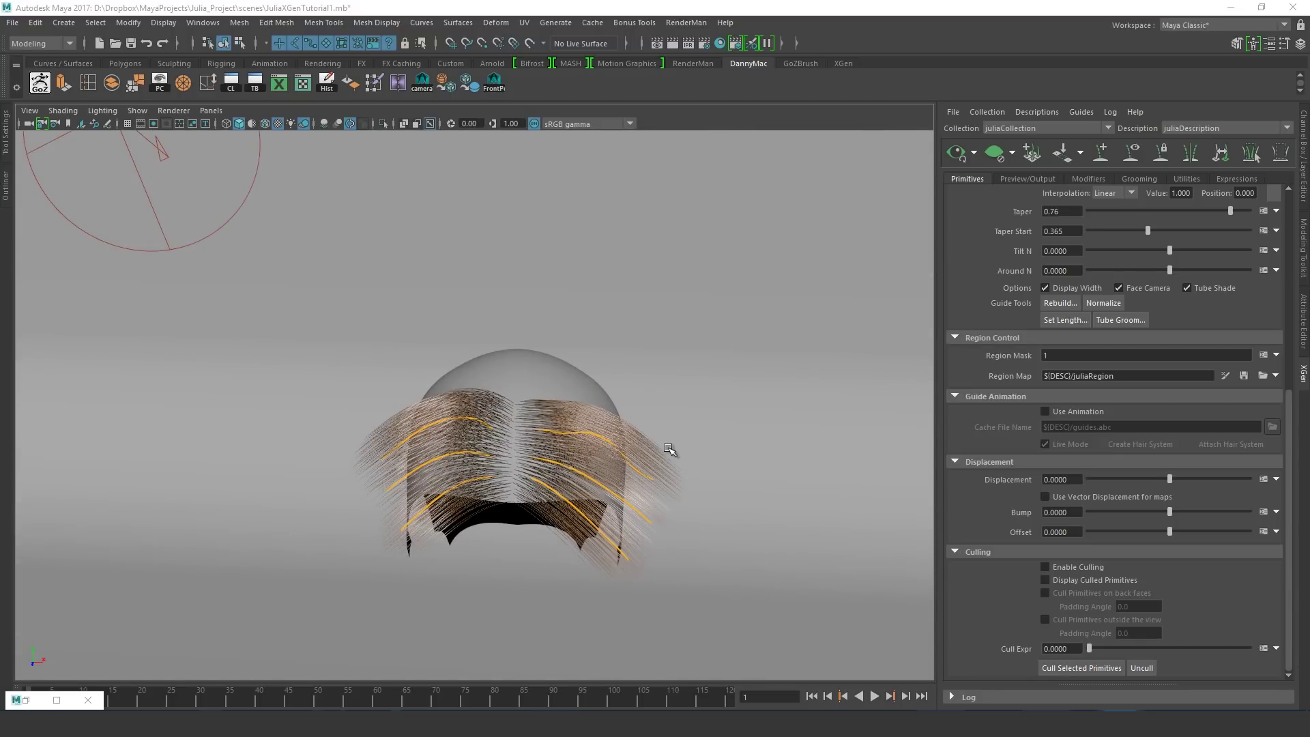
# Move the right-side guides' CVs to raise their middles and sweep their tips outward
pyautogui.keyDown('alt'); pyautogui.moveTo(671, 450); pyautogui.dragTo(746, 441); pyautogui.keyUp('alt')
pyautogui.keyDown('alt'); pyautogui.moveTo(746, 441); pyautogui.dragTo(697, 360, button='right'); pyautogui.keyUp('alt')
pyautogui.keyDown('alt'); pyautogui.moveTo(696, 360); pyautogui.dragTo(664, 490); pyautogui.keyUp('alt')
pyautogui.moveTo(703, 371); pyautogui.dragTo(624, 351, button='right')
pyautogui.moveTo(672, 264); pyautogui.dragTo(561, 506)
pyautogui.moveTo(623, 381); pyautogui.dragTo(652, 195)
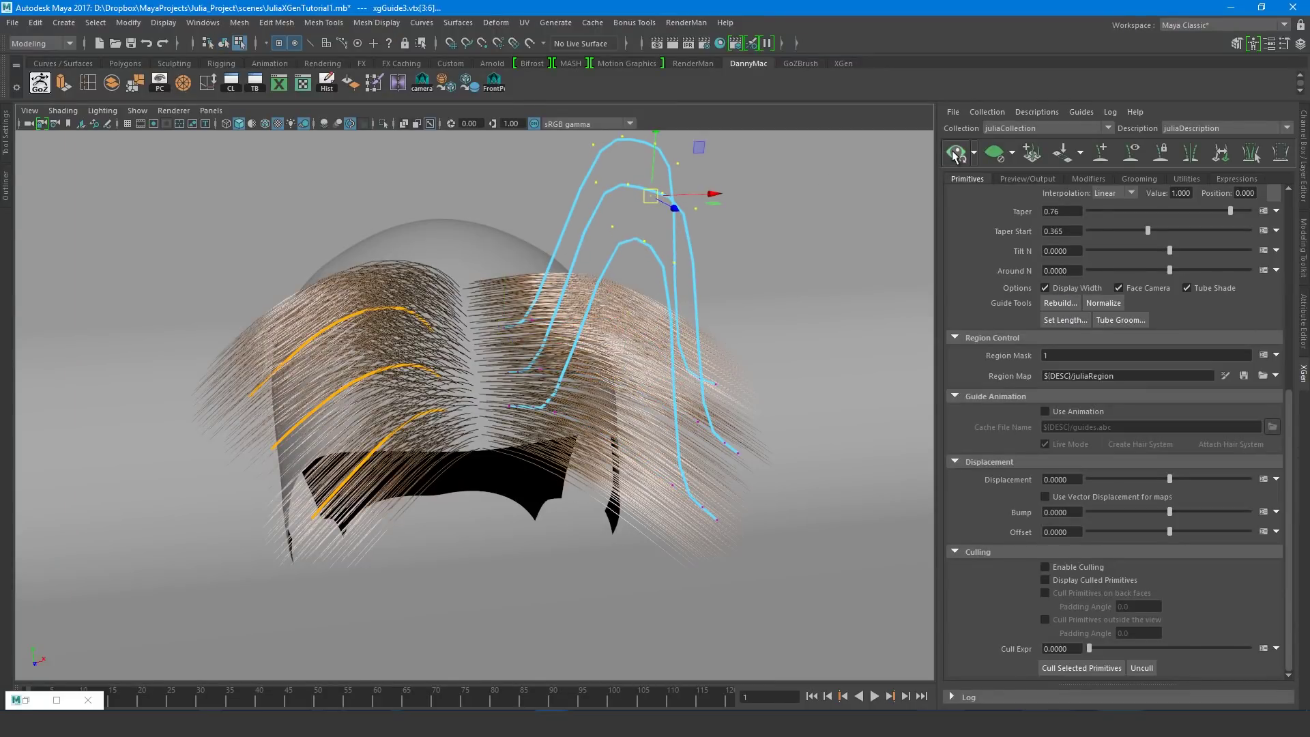
pyautogui.click(955, 155)
pyautogui.moveTo(806, 334); pyautogui.dragTo(654, 535)
pyautogui.moveTo(698, 439); pyautogui.dragTo(799, 385)
# Pull the top guides' tip points down and to the left, then refresh the preview
pyautogui.click(771, 320)
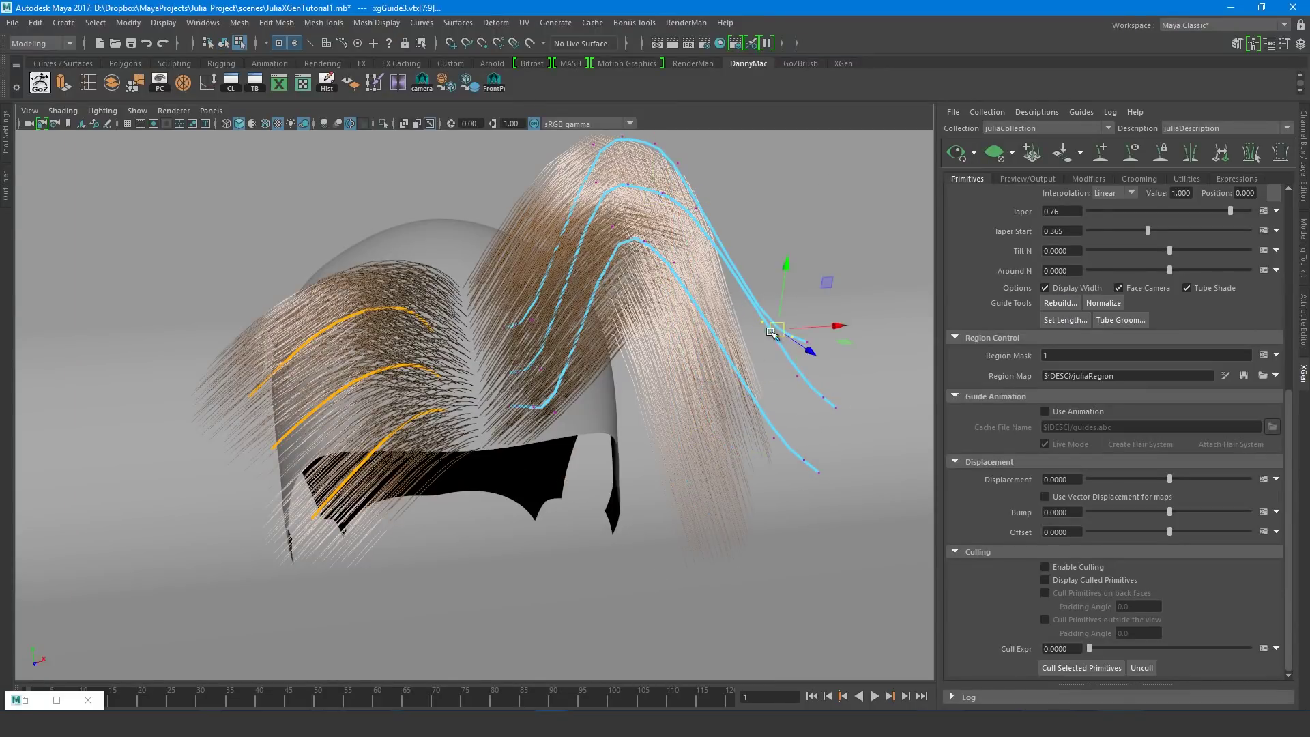
pyautogui.moveTo(773, 322); pyautogui.dragTo(715, 379)
pyautogui.moveTo(785, 401); pyautogui.dragTo(652, 464)
pyautogui.click(780, 431)
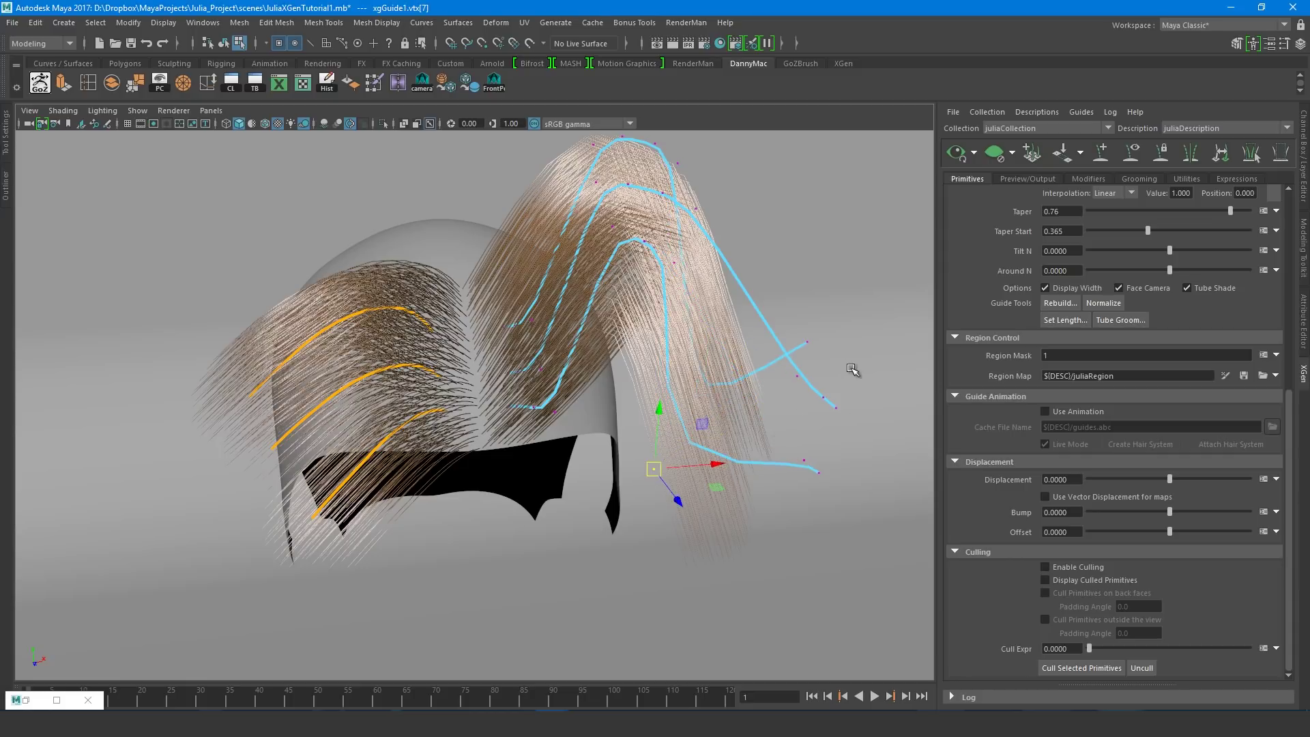
pyautogui.moveTo(851, 367); pyautogui.dragTo(647, 395)
pyautogui.keyDown('alt'); pyautogui.moveTo(819, 298); pyautogui.dragTo(767, 252); pyautogui.keyUp('alt')
pyautogui.click(957, 155)
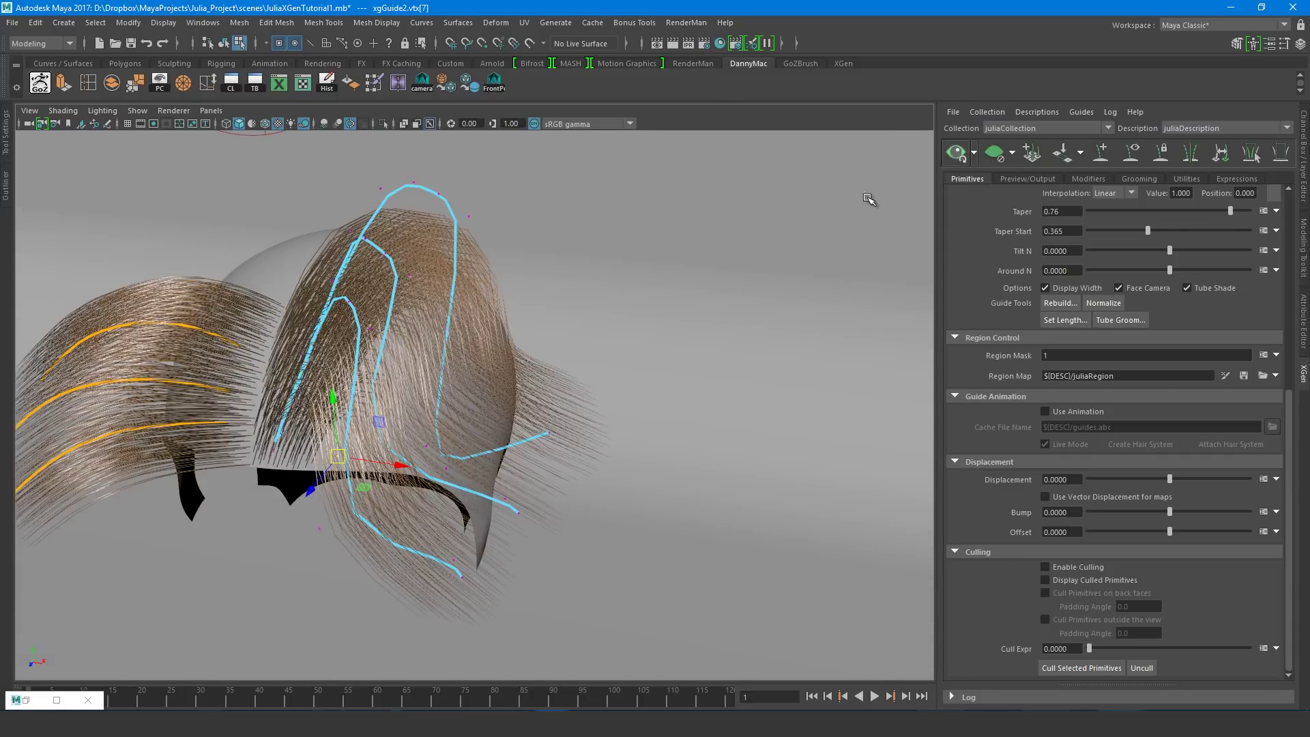
# Return to object mode, deselect the guides, and begin editing the modifier CV count
pyautogui.keyDown('alt'); pyautogui.moveTo(871, 202); pyautogui.dragTo(714, 319); pyautogui.keyUp('alt')
pyautogui.keyDown('alt'); pyautogui.moveTo(714, 319); pyautogui.dragTo(747, 328, button='right'); pyautogui.keyUp('alt')
pyautogui.keyDown('alt'); pyautogui.moveTo(747, 327); pyautogui.dragTo(631, 357, button='middle'); pyautogui.keyUp('alt')
pyautogui.keyDown('alt'); pyautogui.moveTo(632, 357); pyautogui.dragTo(591, 403); pyautogui.keyUp('alt')
pyautogui.press('F8')
pyautogui.click(902, 316)
pyautogui.scroll(10, 982, 359)
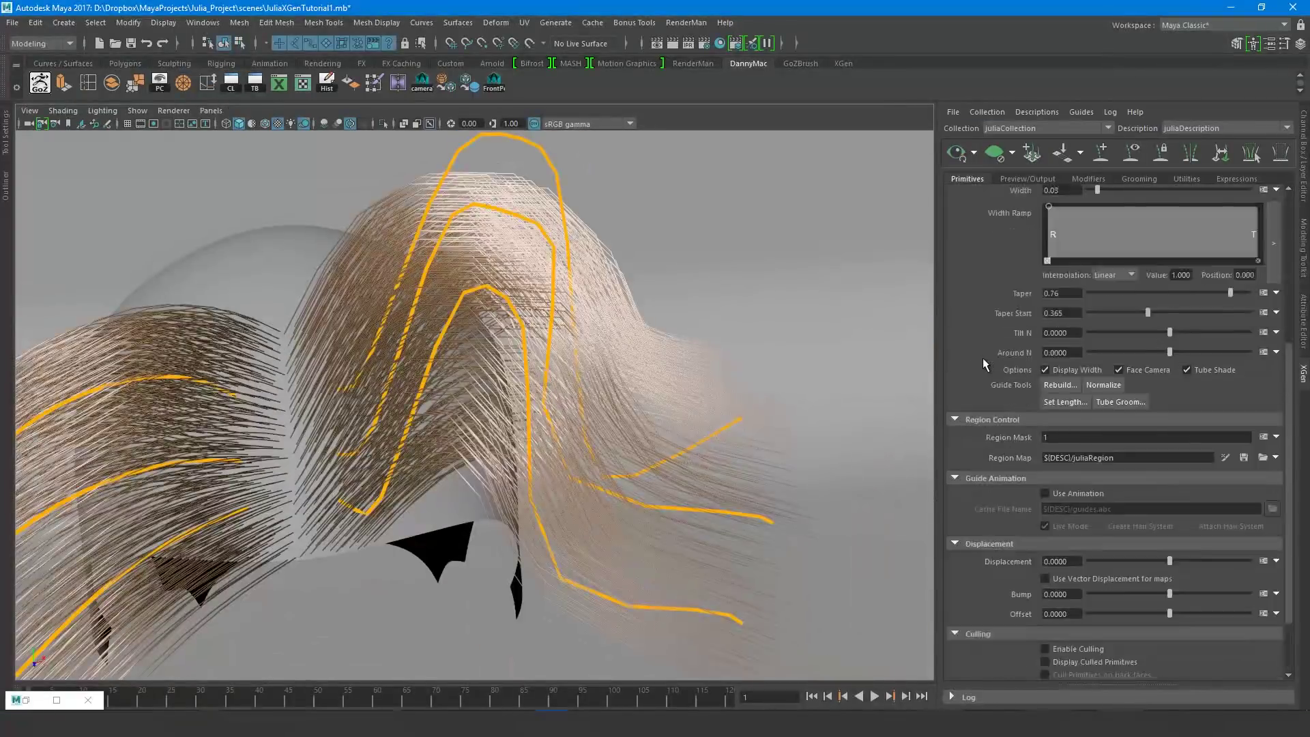
pyautogui.click(1062, 404)
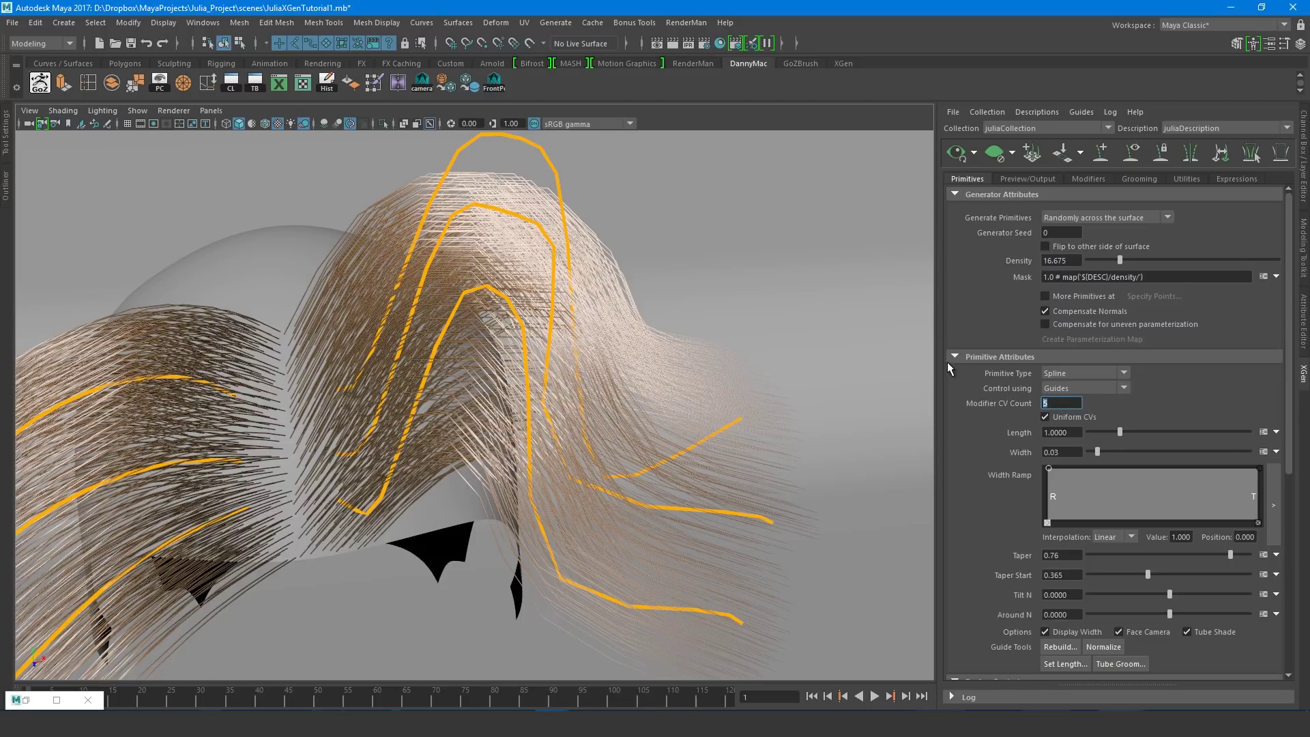
# Set the modifier CV count to 20 and the preview spline segments to 1
pyautogui.write('20')
pyautogui.press('Return')
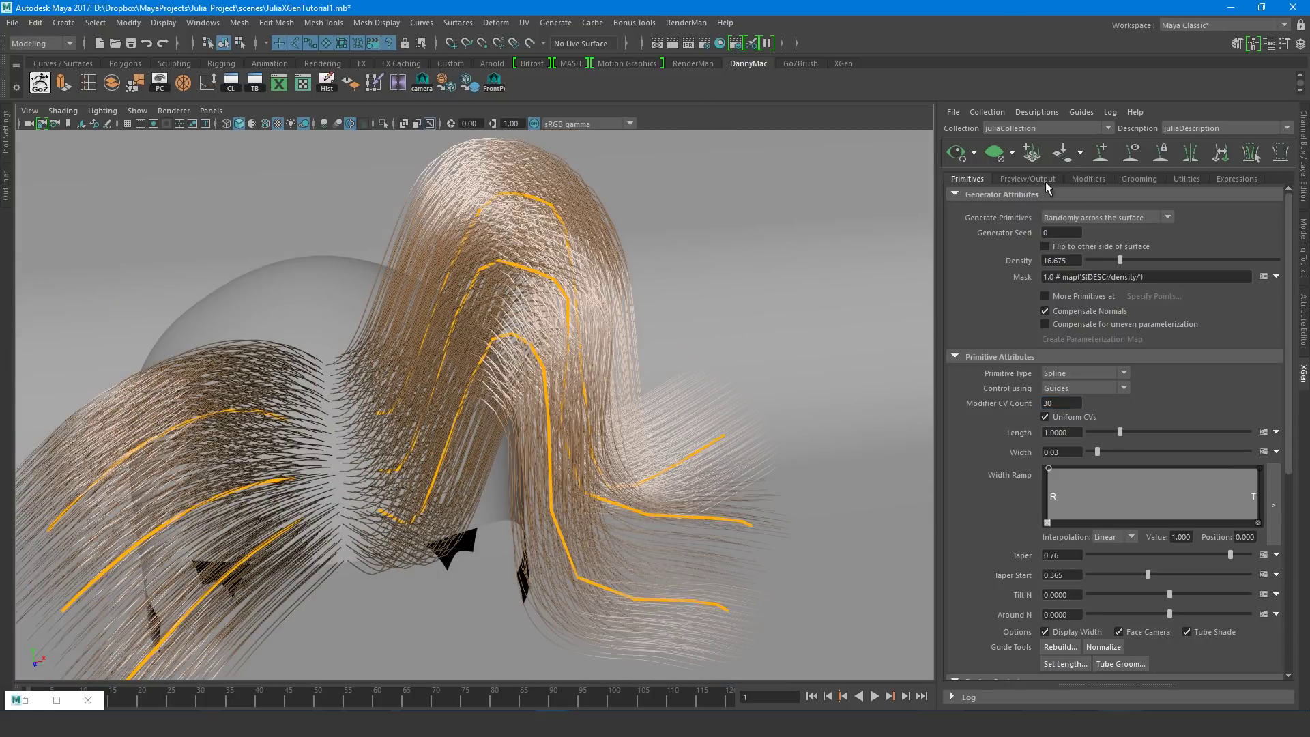
pyautogui.click(1023, 180)
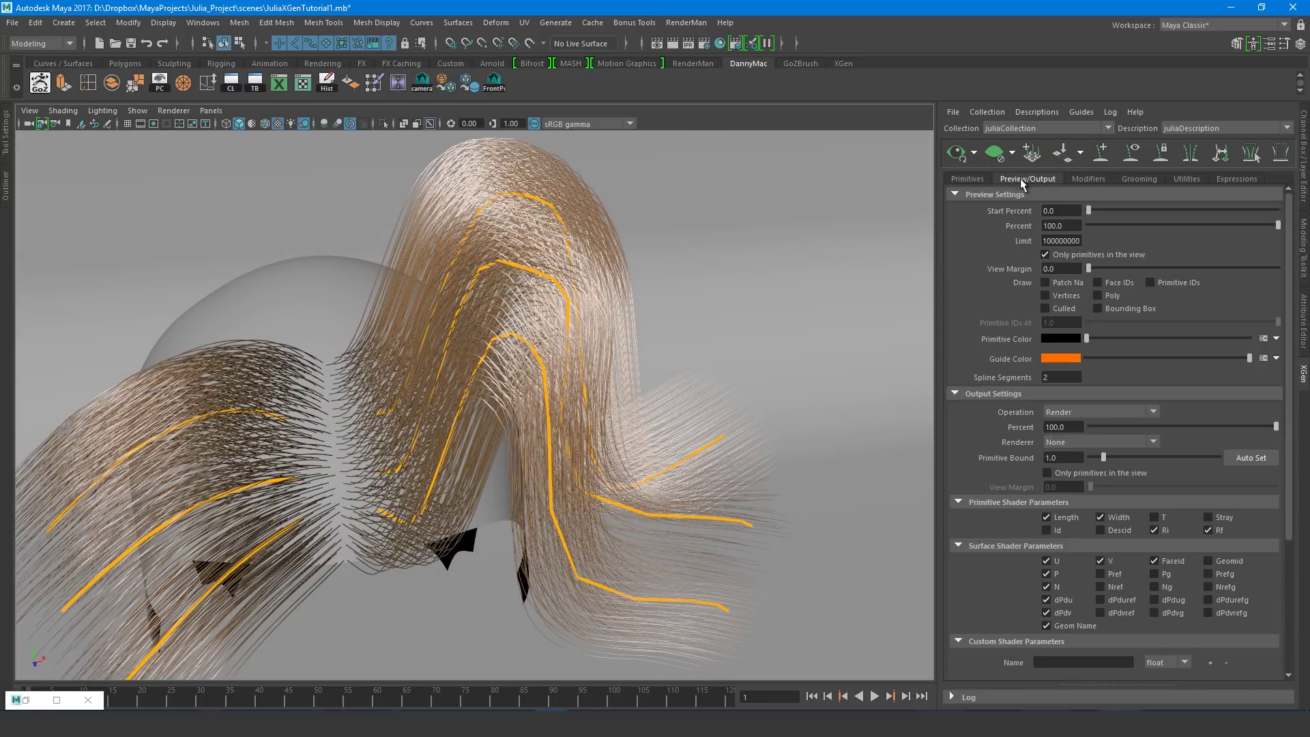
pyautogui.doubleClick(1055, 377)
pyautogui.write('1')
pyautogui.press('Return')
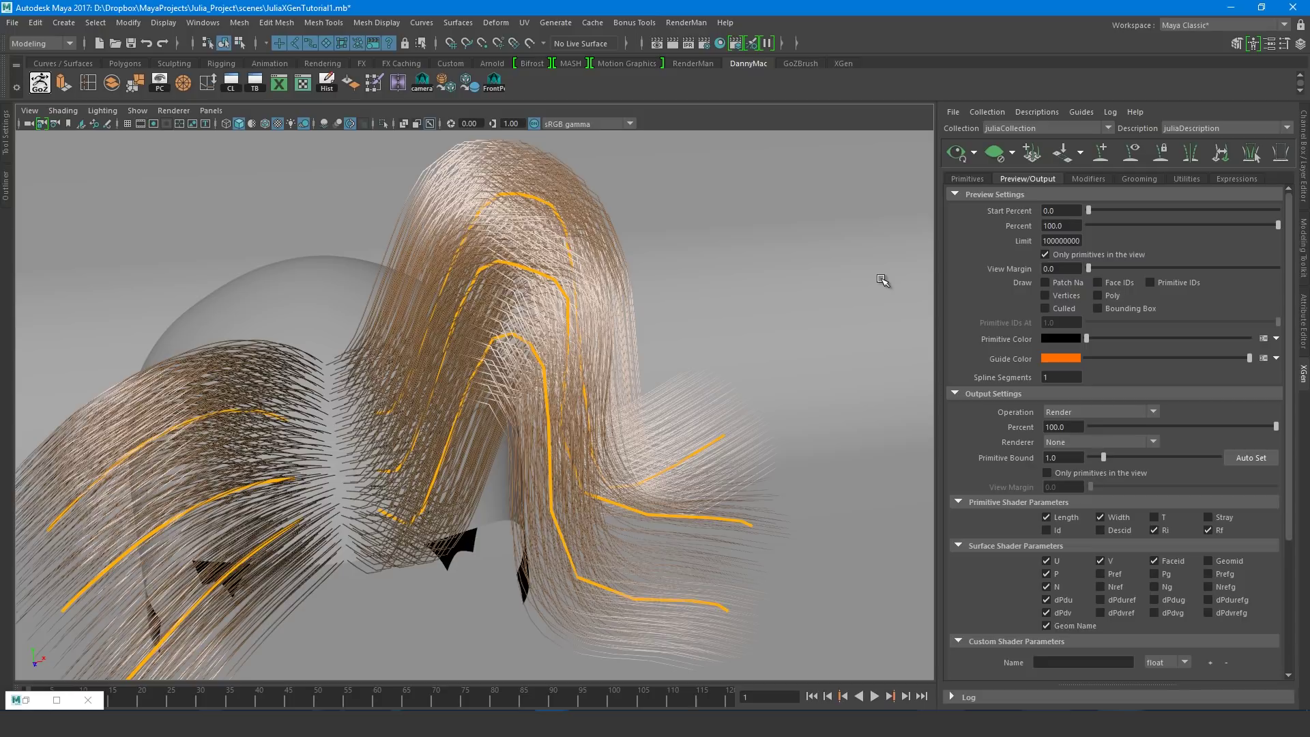
# Turn off Only primitives in view and set the output renderer to RenderMan
pyautogui.click(1045, 255)
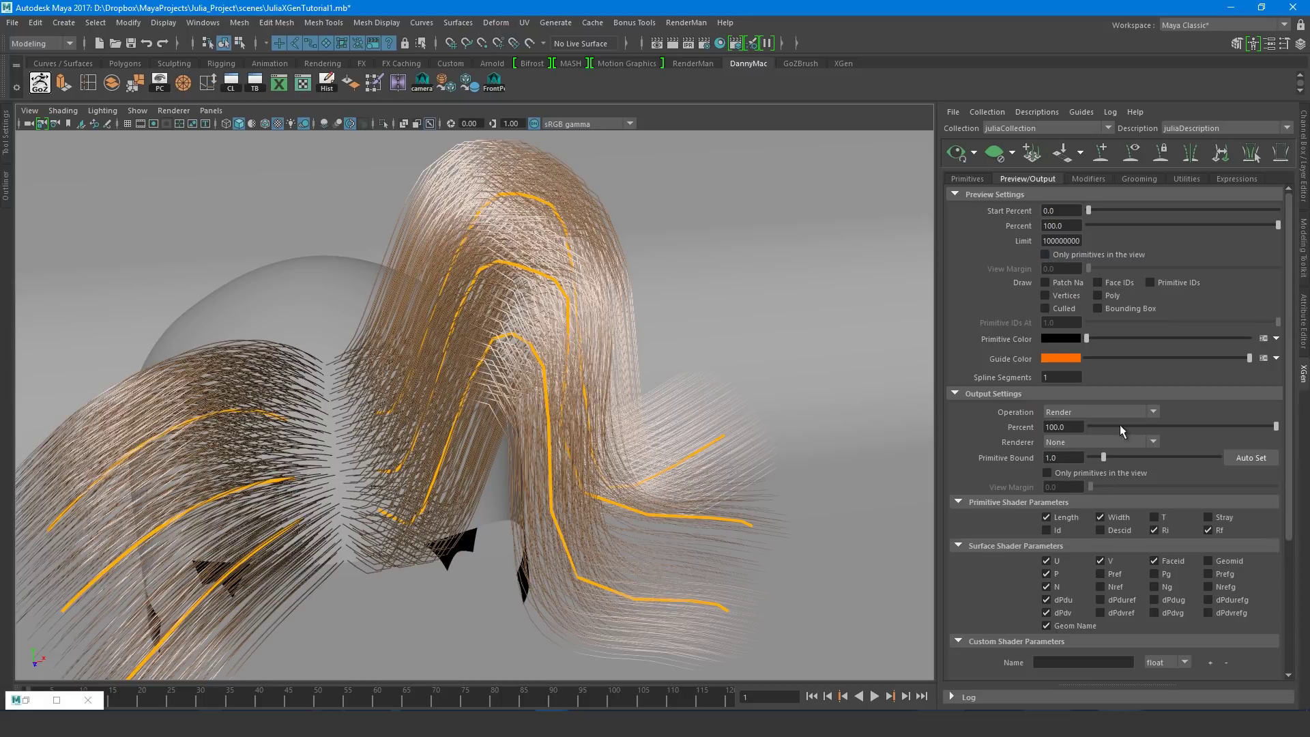
pyautogui.click(1158, 443)
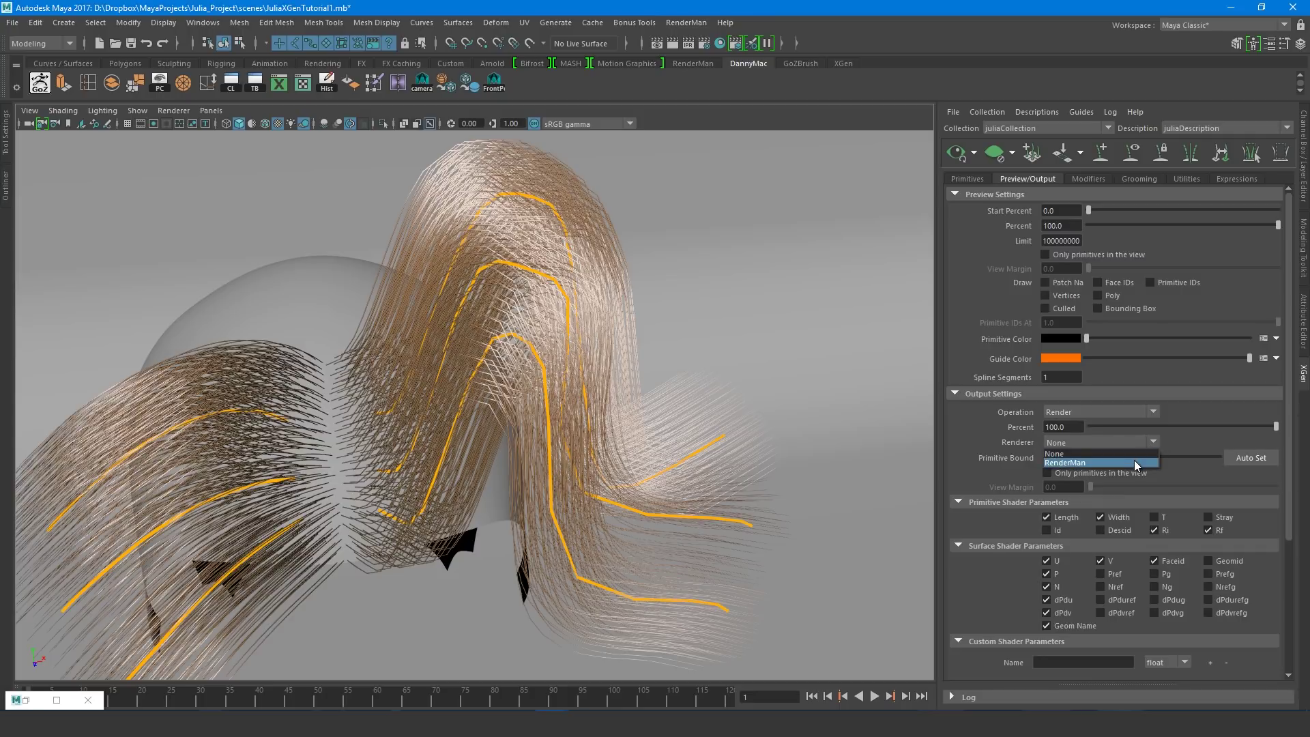
pyautogui.click(1138, 464)
# Clear the hair preview and select all the guides on the scalp
pyautogui.click(995, 151)
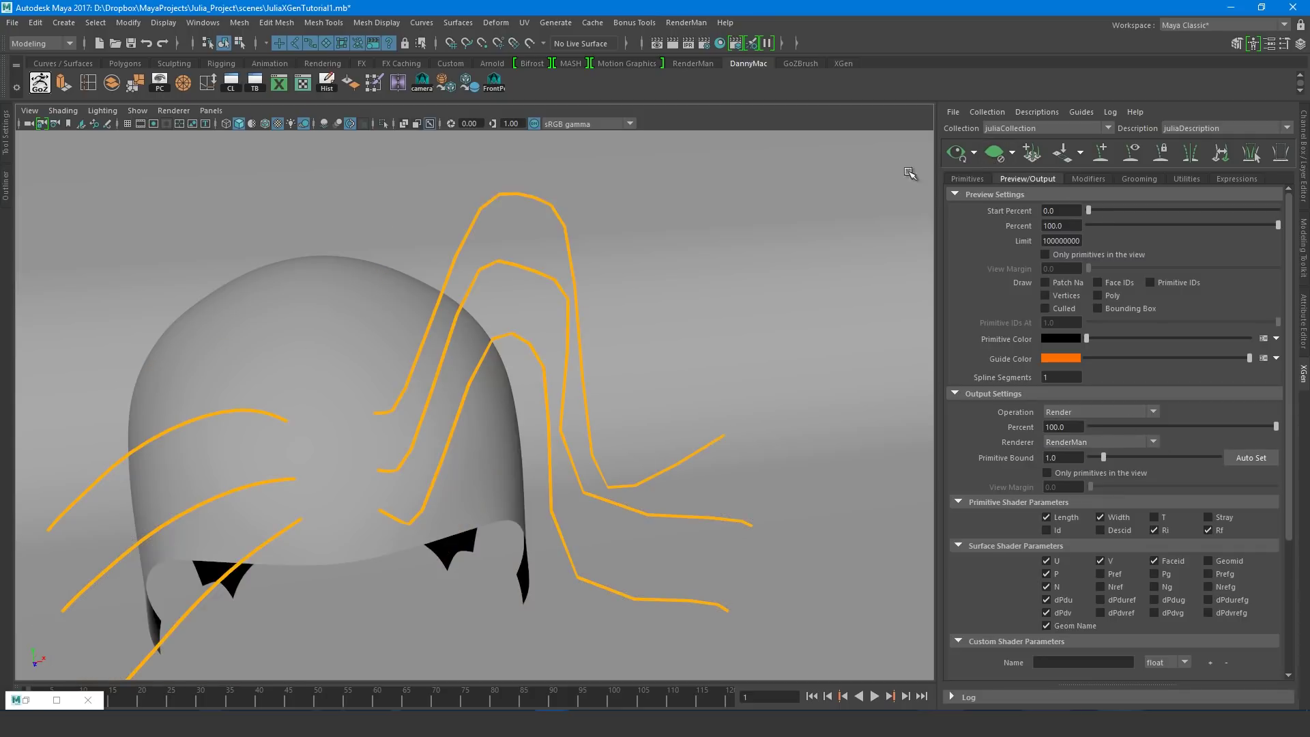
pyautogui.keyDown('alt'); pyautogui.moveTo(740, 249); pyautogui.dragTo(613, 255, button='right'); pyautogui.keyUp('alt')
pyautogui.moveTo(619, 241)
pyautogui.keyDown('alt'); pyautogui.mouseDown(button='middle')
pyautogui.moveTo(639, 235)
pyautogui.moveTo(627, 238)
pyautogui.mouseUp(button='middle'); pyautogui.keyUp('alt')
pyautogui.moveTo(261, 235); pyautogui.dragTo(560, 402)
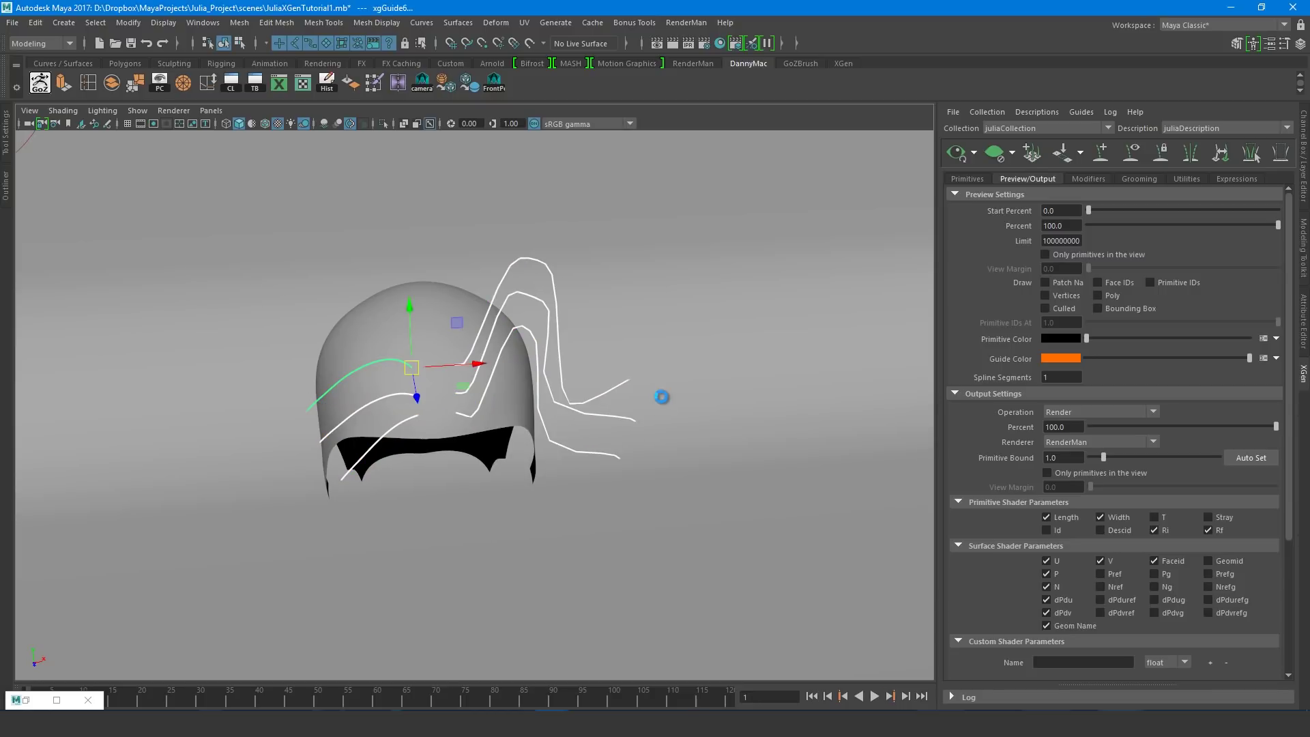
# Hide the selected guides and unhide the headGRP group from the Outliner
pyautogui.press('Delete')
pyautogui.keyDown('alt'); pyautogui.moveTo(690, 310); pyautogui.dragTo(760, 303, button='middle'); pyautogui.keyUp('alt')
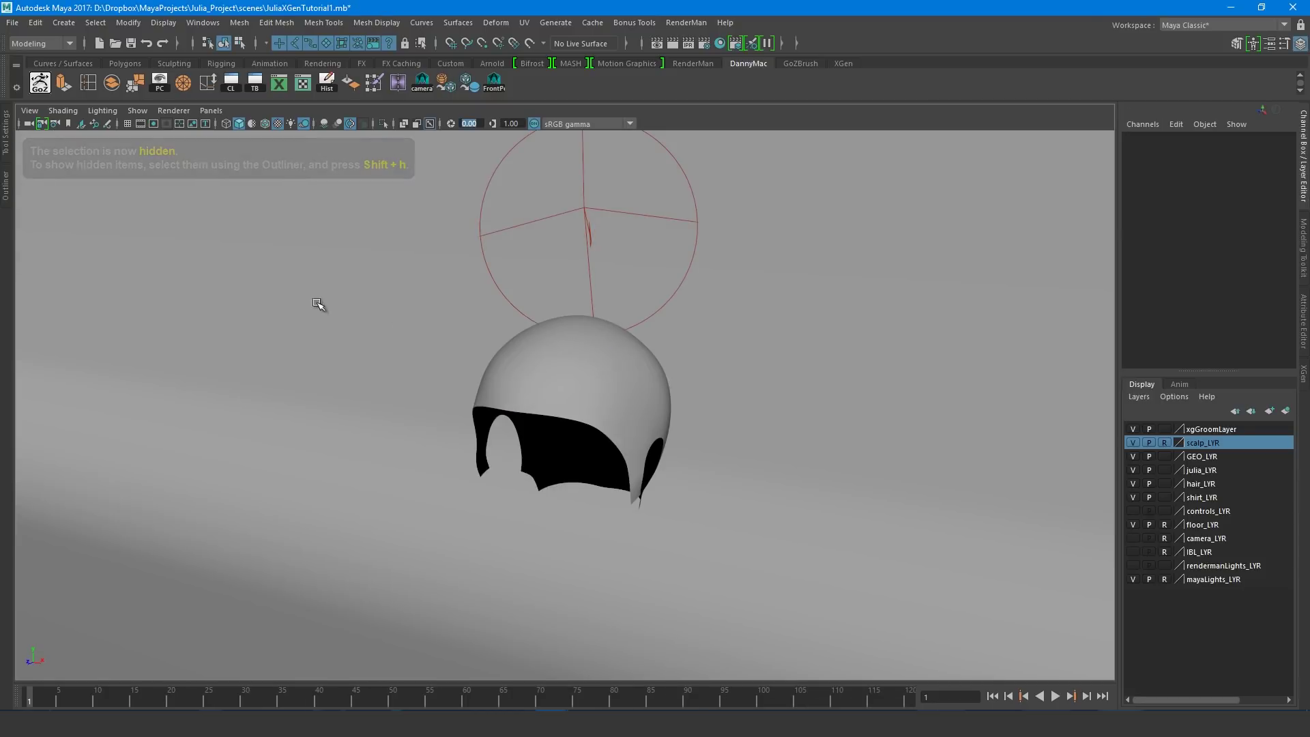
pyautogui.click(6, 185)
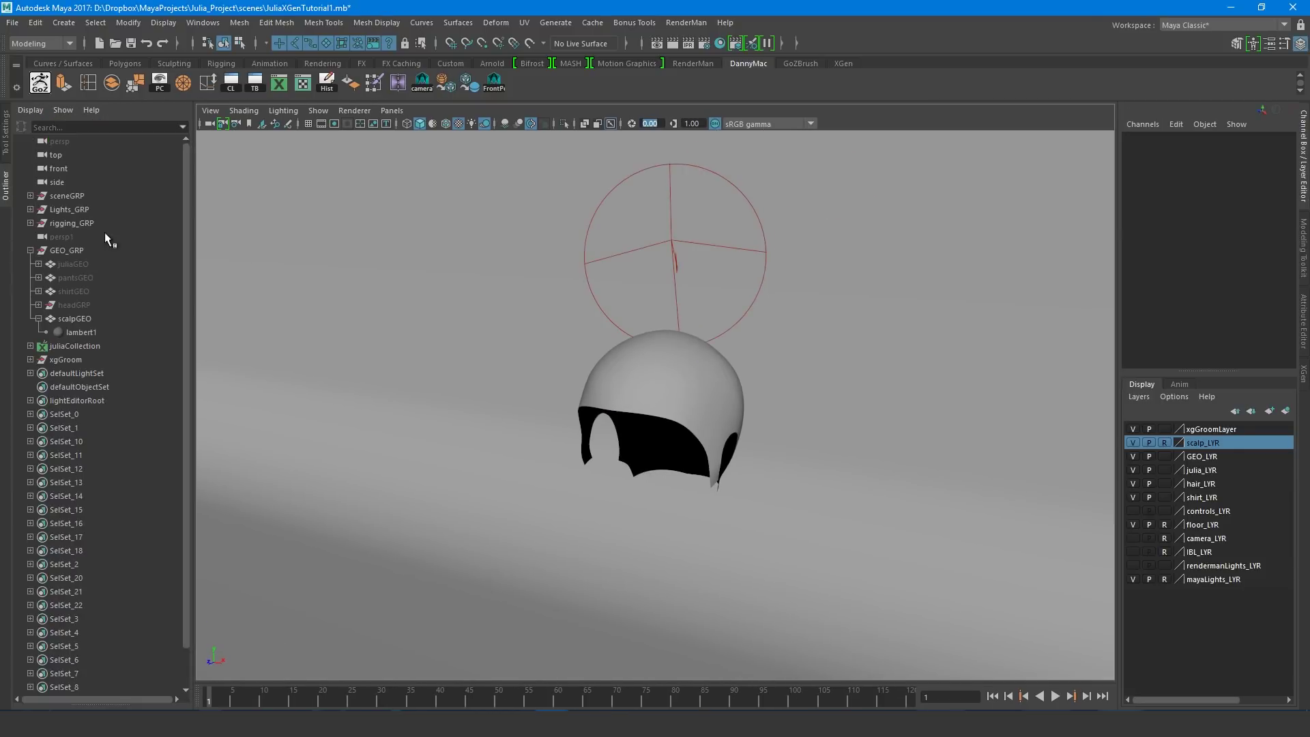
pyautogui.click(87, 305)
pyautogui.hotkey('shift', 'h')
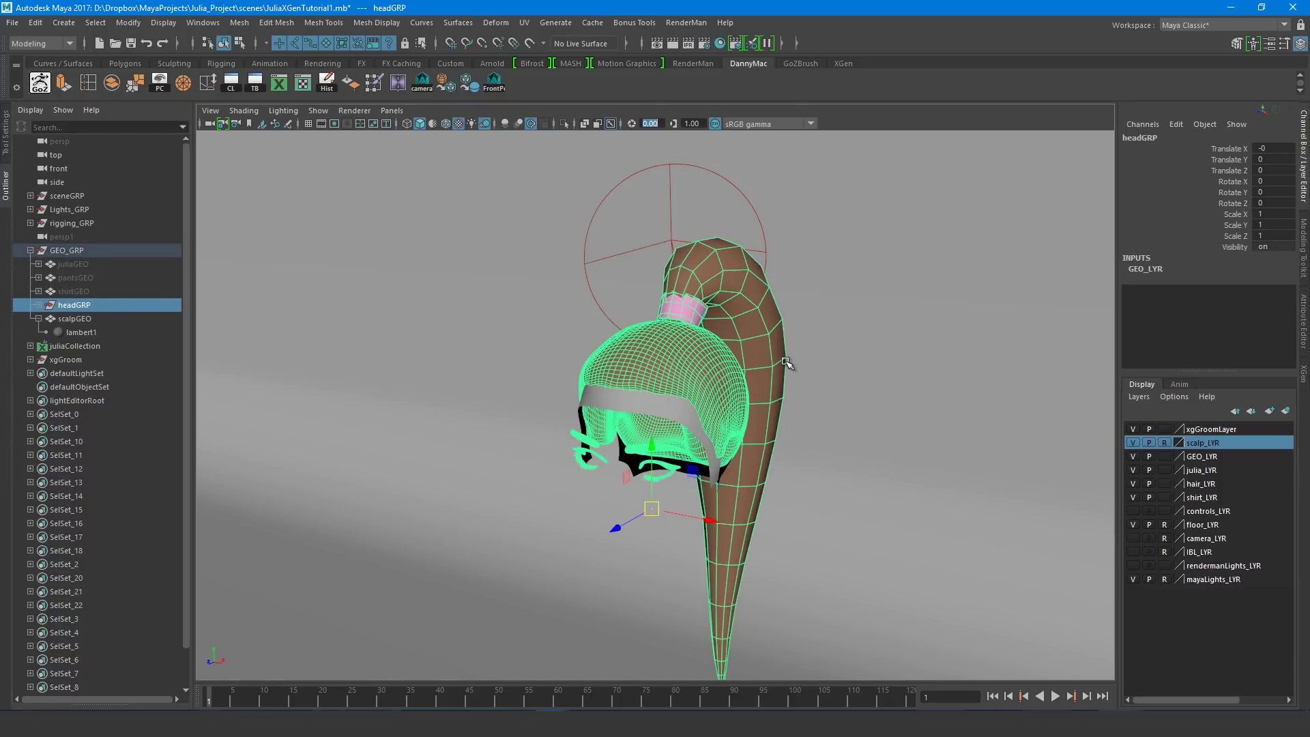
pyautogui.keyDown('alt'); pyautogui.moveTo(761, 367); pyautogui.dragTo(703, 361); pyautogui.keyUp('alt')
# Hide the head meshes and hair bobble with Ctrl+H, leaving the scalp and ponytail
pyautogui.click(750, 341)
pyautogui.keyDown('shift'); pyautogui.moveTo(751, 223); pyautogui.dragTo(450, 546); pyautogui.keyUp('shift')
pyautogui.hotkey('ctrl', 'h')
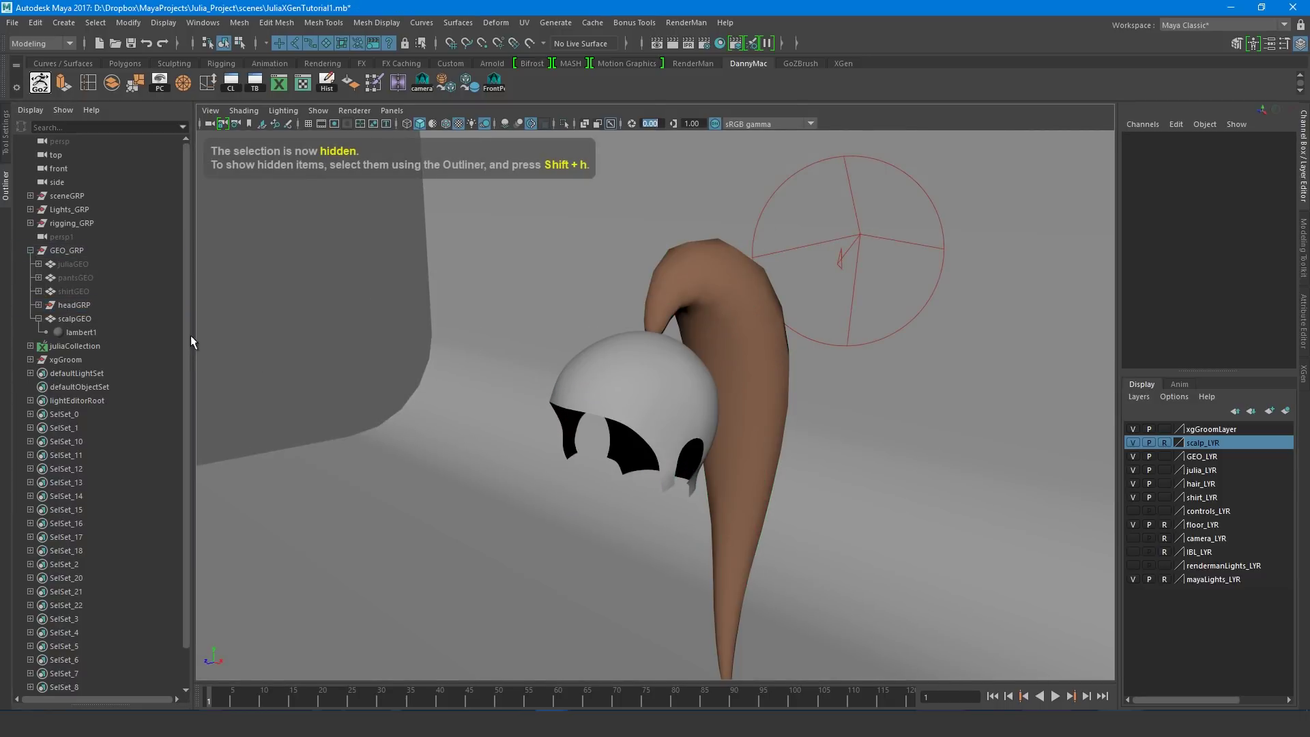
pyautogui.click(5, 191)
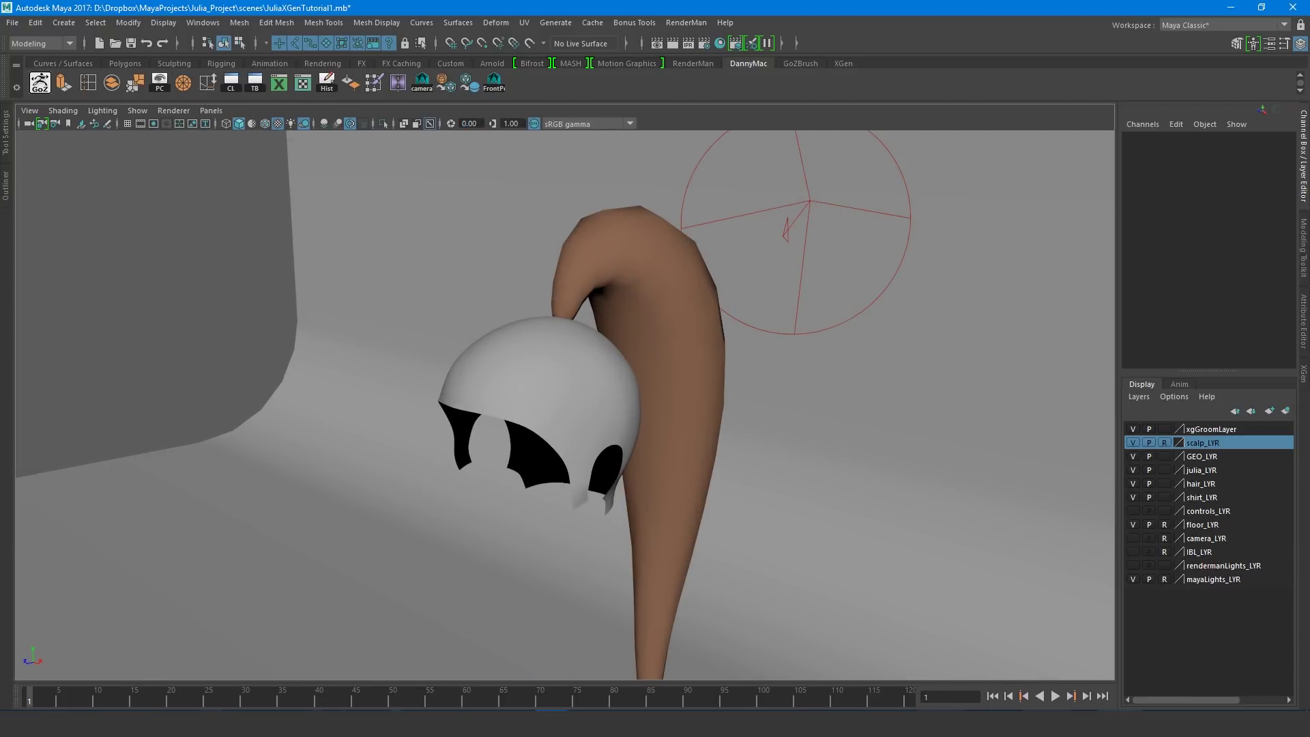
# Select hairPonyGEO and start a new XGen description, juliaPonyTailDescription, for it
pyautogui.click(674, 231)
pyautogui.scroll(6, 674, 230)
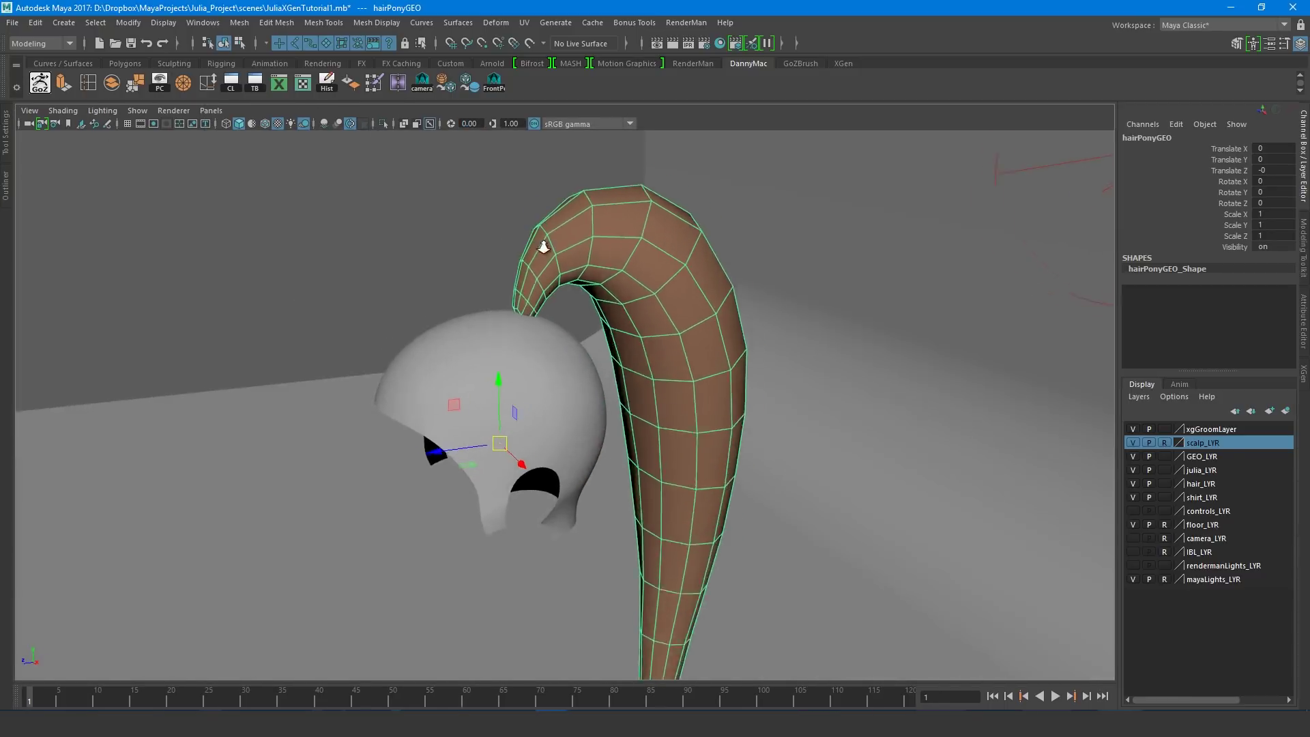
pyautogui.scroll(-3, 535, 316)
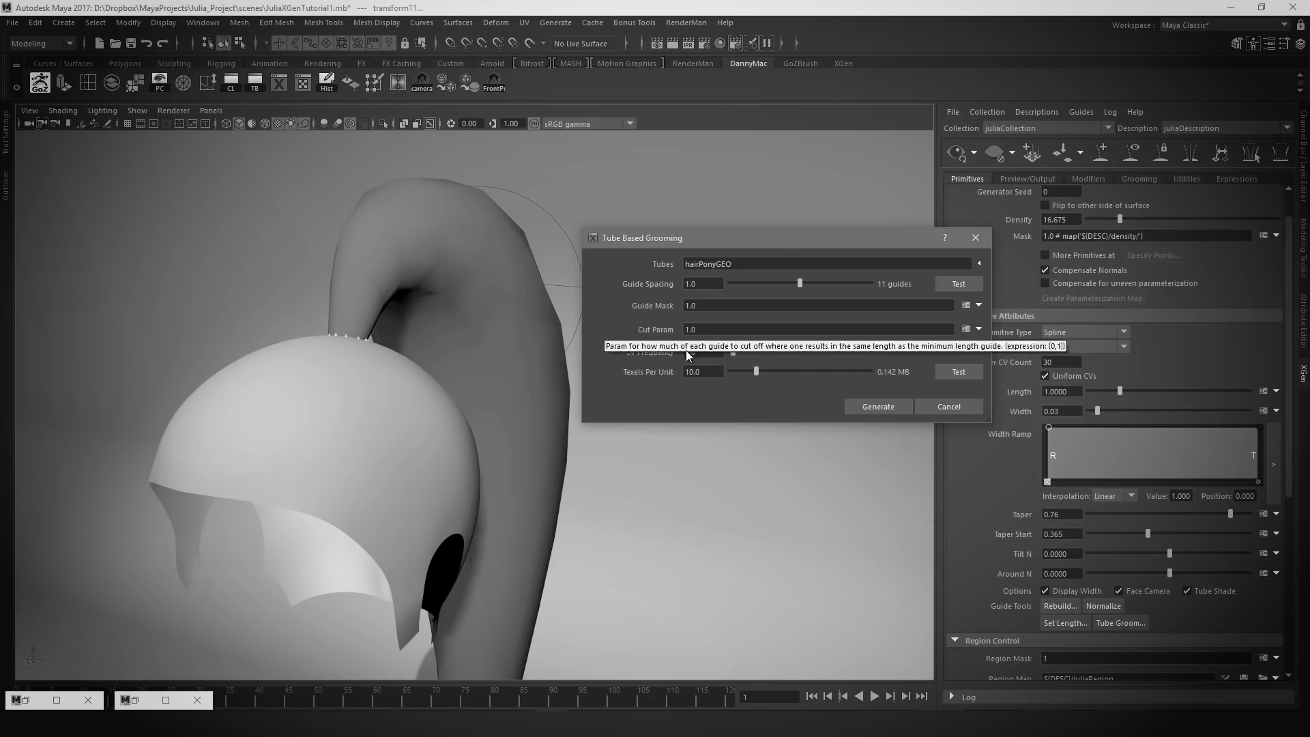
pyautogui.write('3')
pyautogui.click(878, 407)
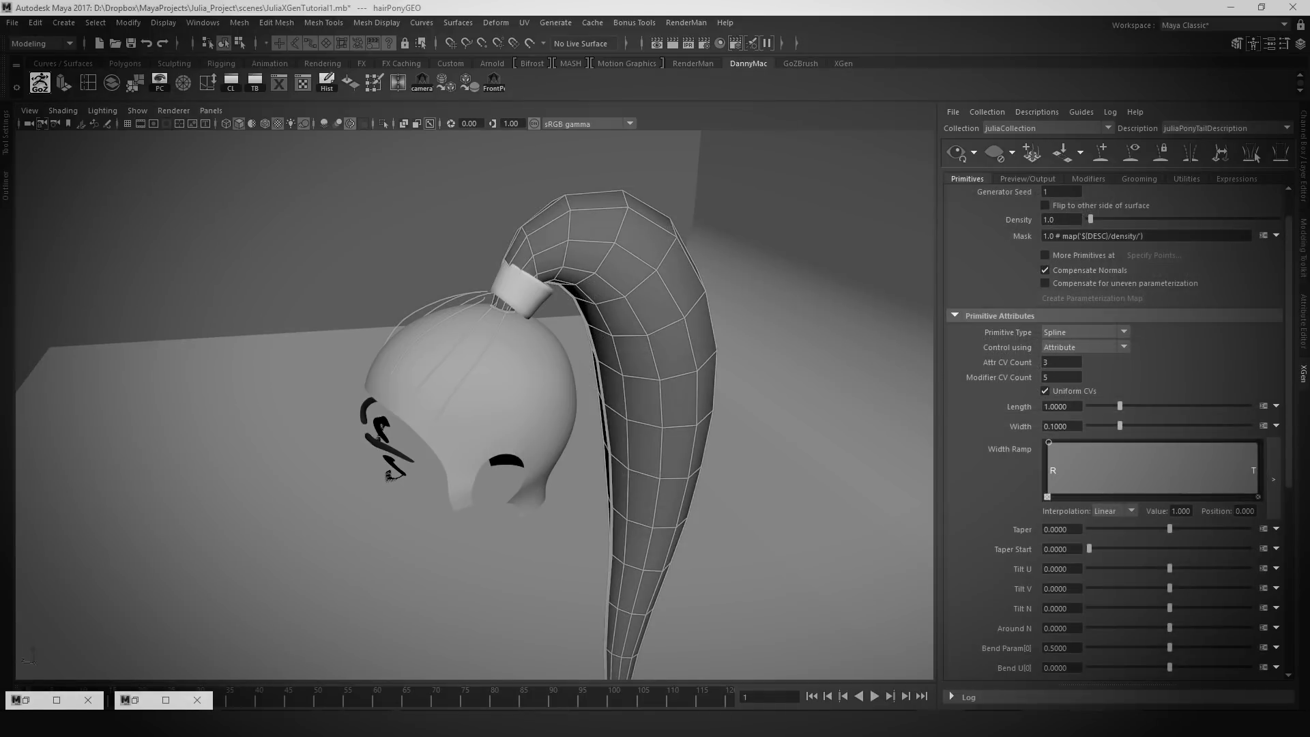
# Create the ponytail description, generating 20 curves from the surface and converting them to guides
pyautogui.click(128, 22)
pyautogui.moveTo(151, 353)
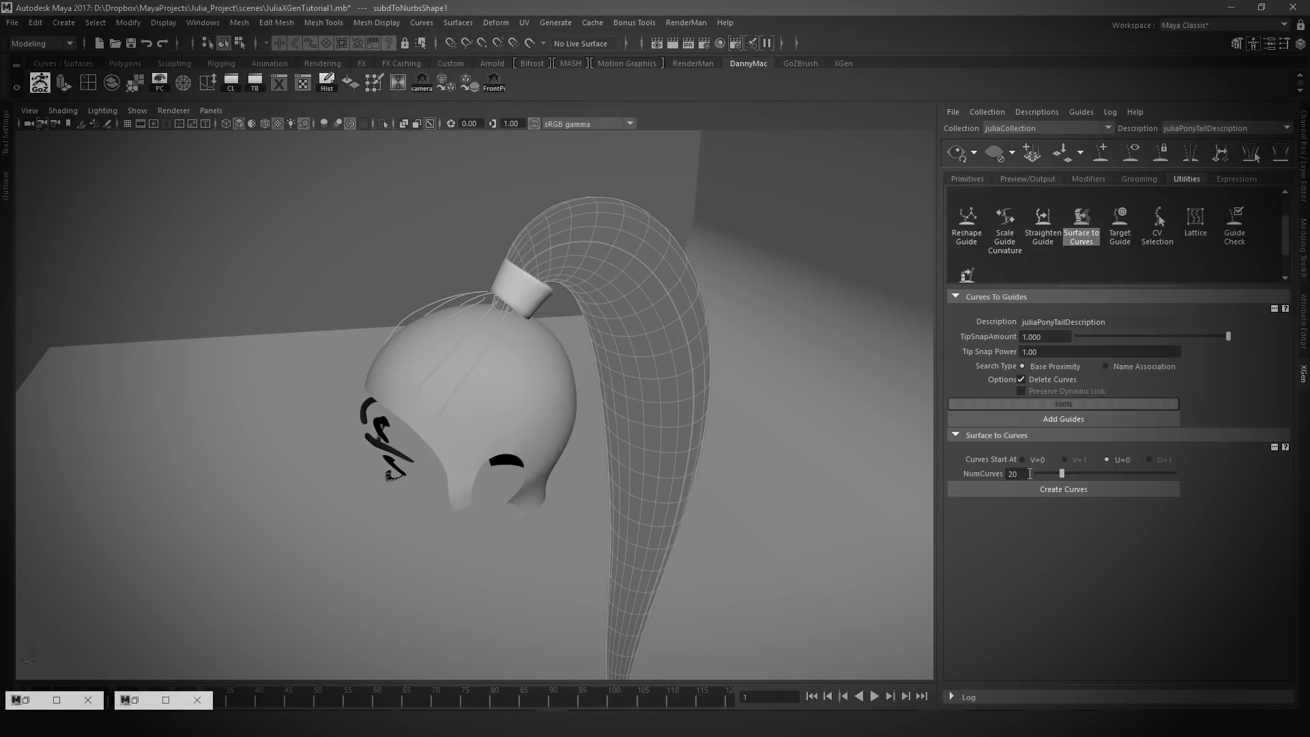
pyautogui.click(1017, 416)
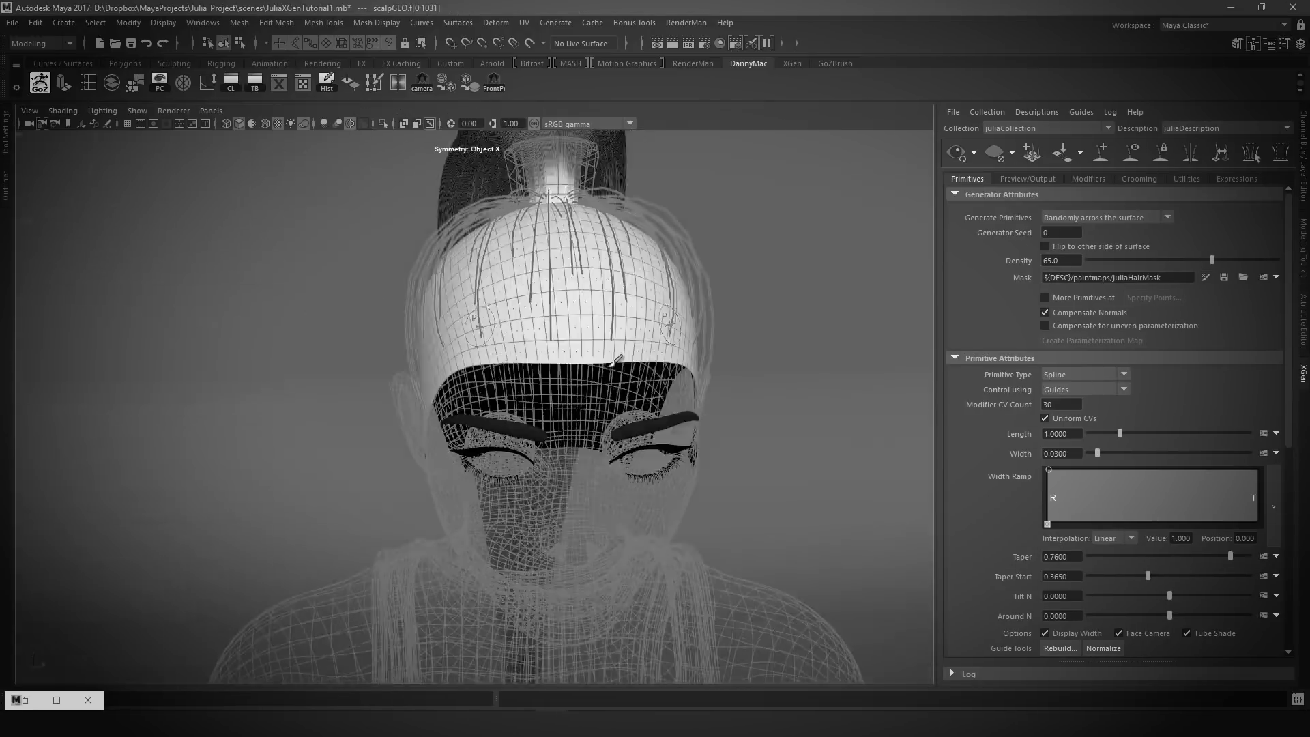
# Select all the ponytail guides and add a Clumping modifier
pyautogui.keyDown('alt'); pyautogui.moveTo(614, 341); pyautogui.dragTo(286, 292); pyautogui.keyUp('alt')
pyautogui.hotkey('ctrl', 'a')
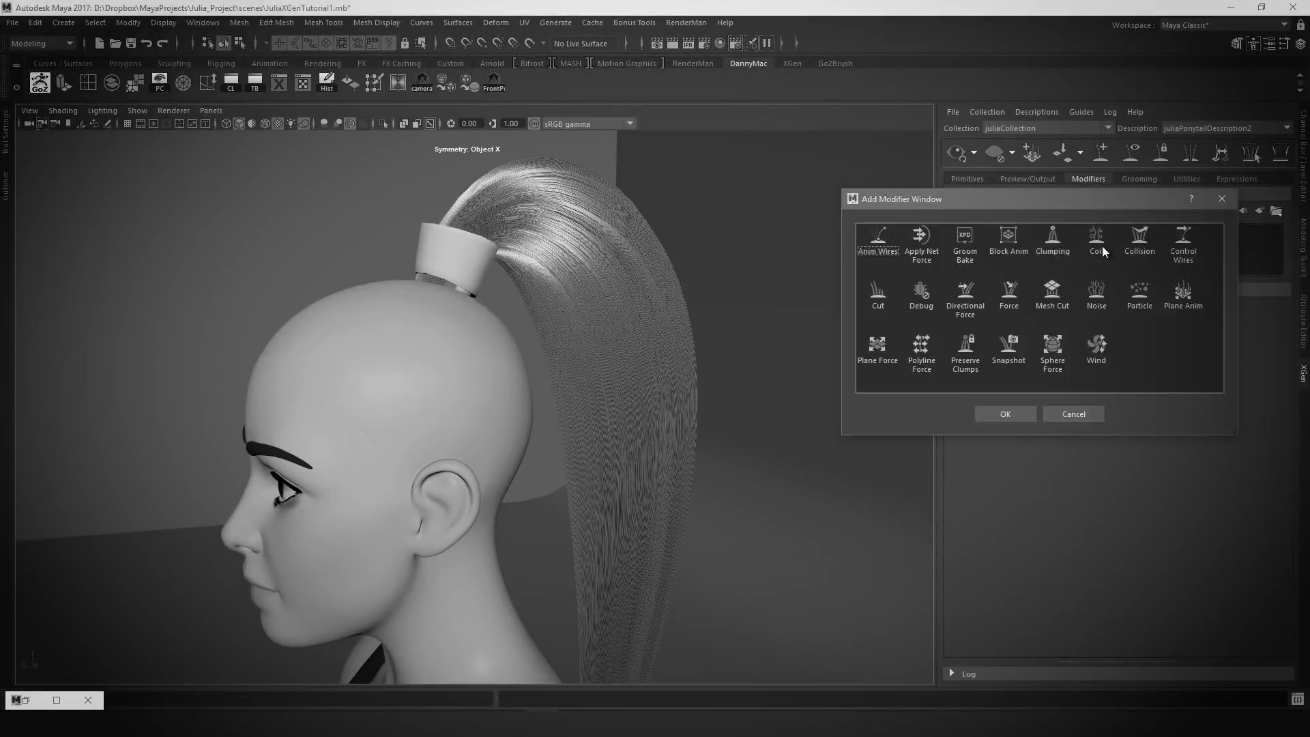
pyautogui.click(993, 411)
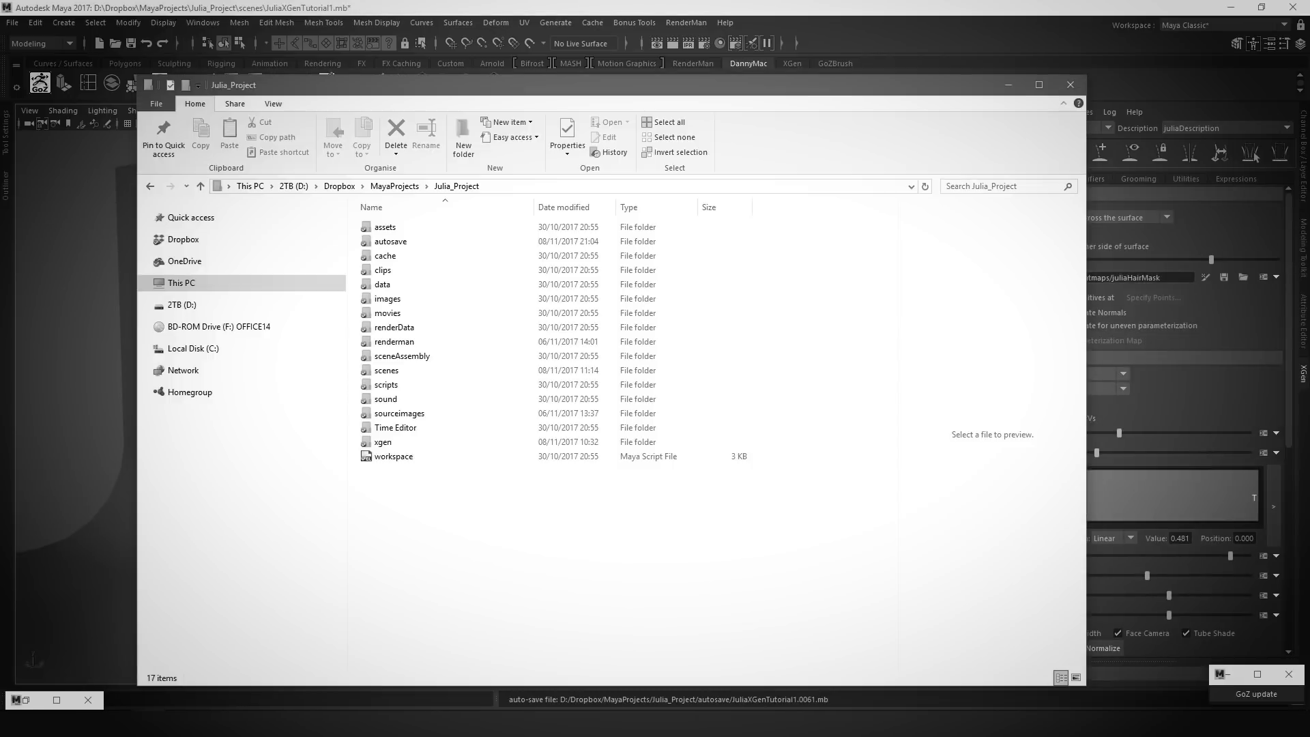
# Browse xgen > collections > juliaCollection > juliaDescription > Clumping1 > Points to reach scalpGEO.xuv
pyautogui.doubleClick(386, 442)
pyautogui.doubleClick(402, 228)
pyautogui.doubleClick(409, 228)
pyautogui.doubleClick(412, 228)
pyautogui.doubleClick(413, 228)
pyautogui.doubleClick(413, 228)
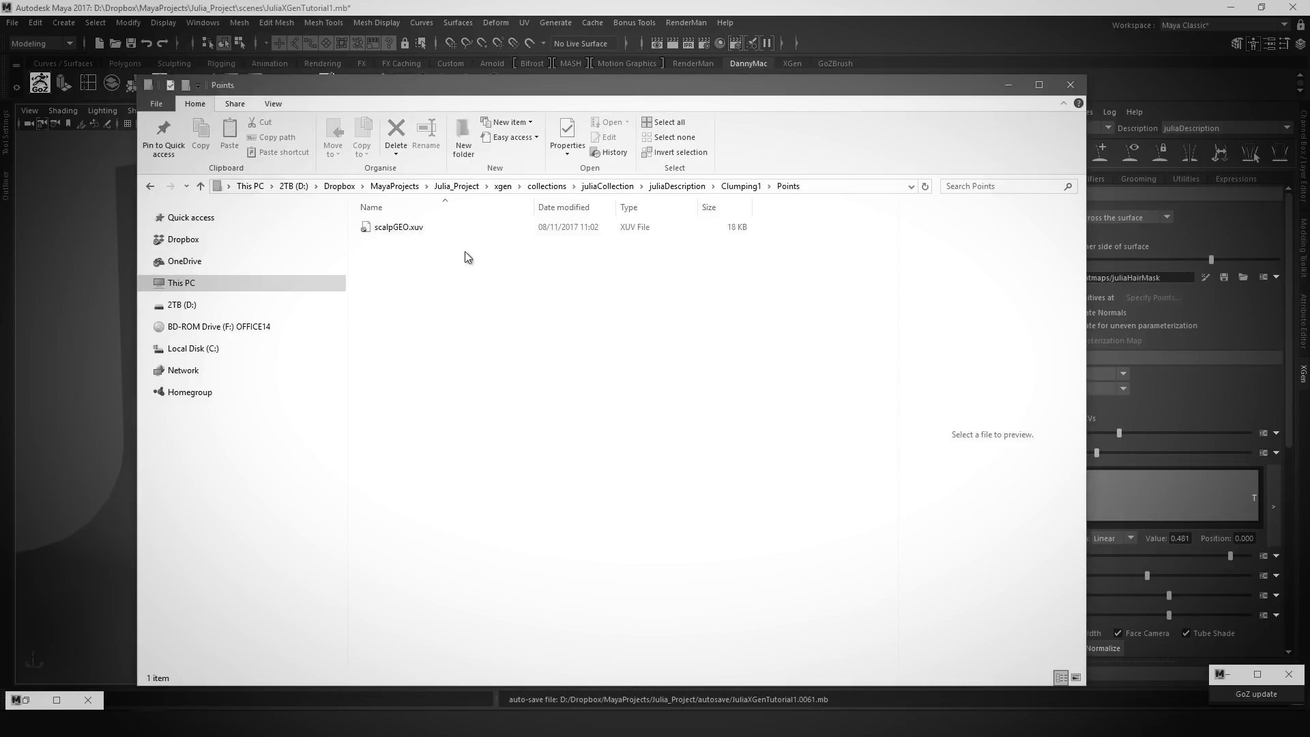